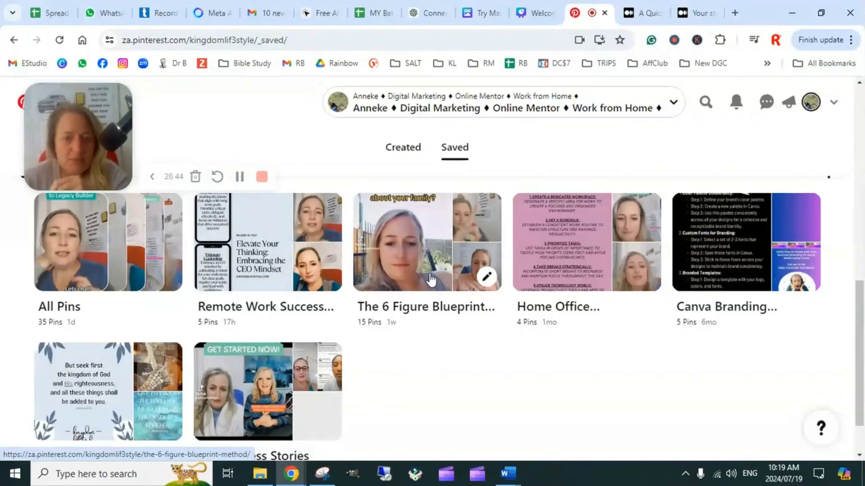
left_click(486, 280)
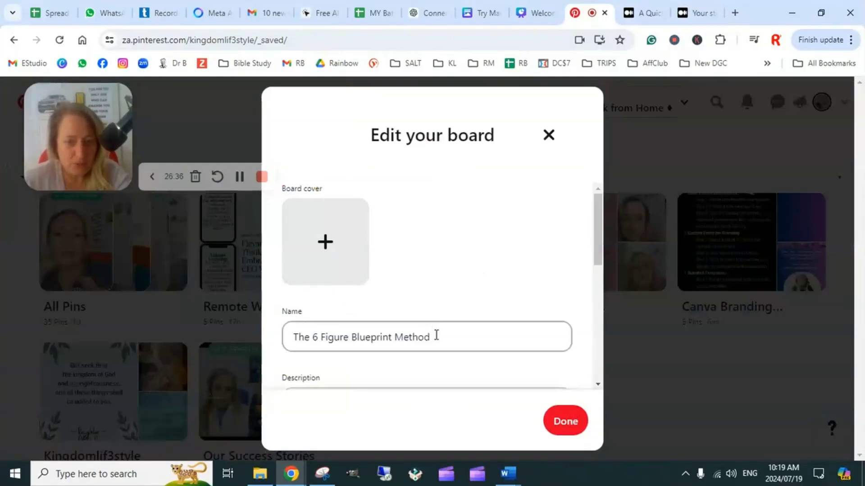
left_click_drag(436, 334, 281, 348)
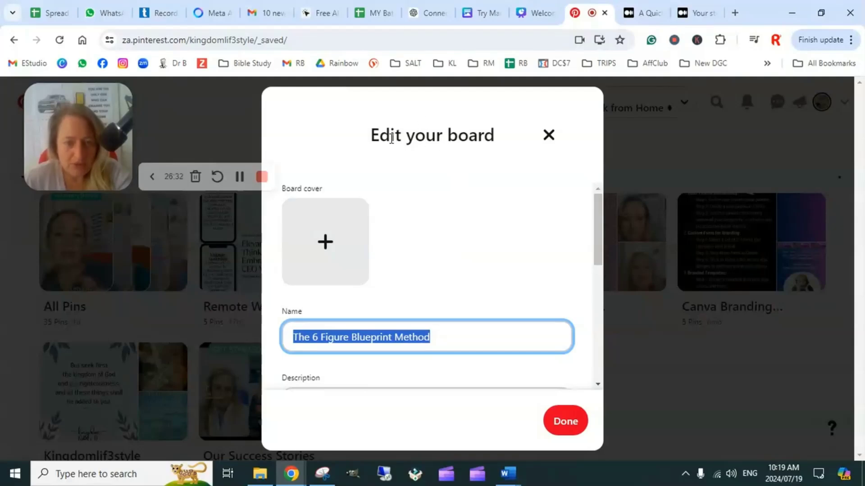
left_click(547, 136)
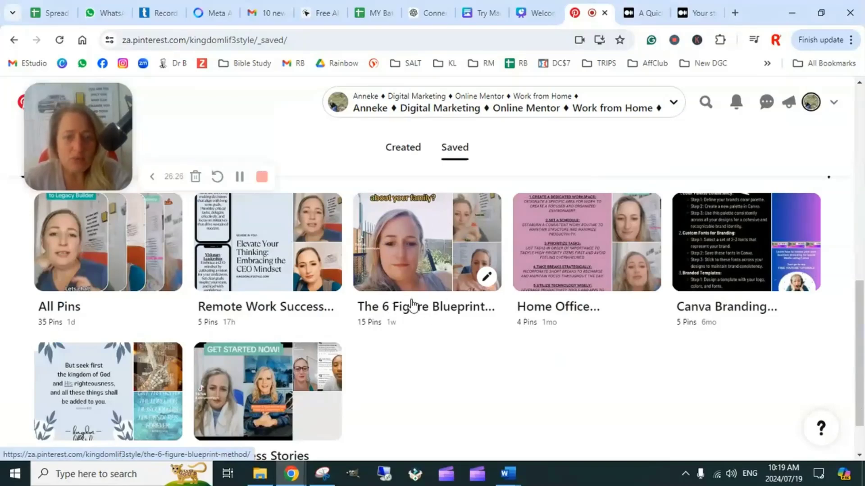
Change the name of The 6 Figure Blueprint Method board to "The Legacy Builder Program".
left_click(487, 278)
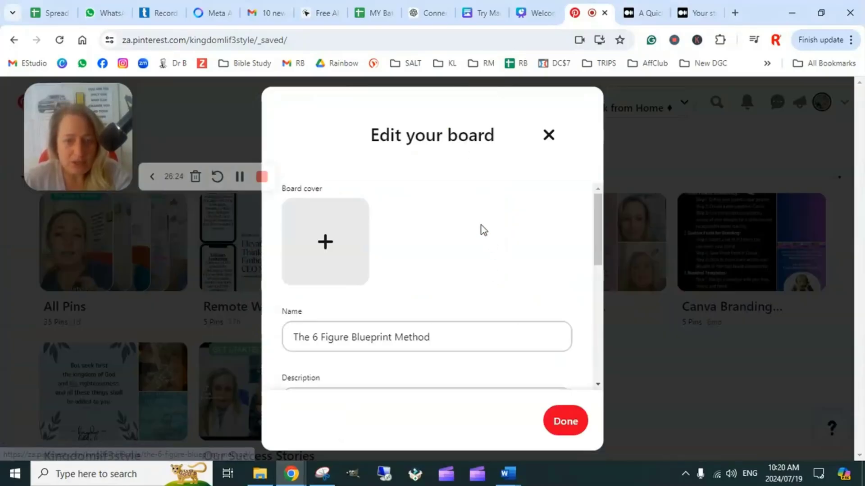
mouse_move(432, 339)
left_mouse_down()
mouse_move(348, 343)
mouse_move(293, 333)
left_mouse_up()
left_click_drag(437, 341, 292, 335)
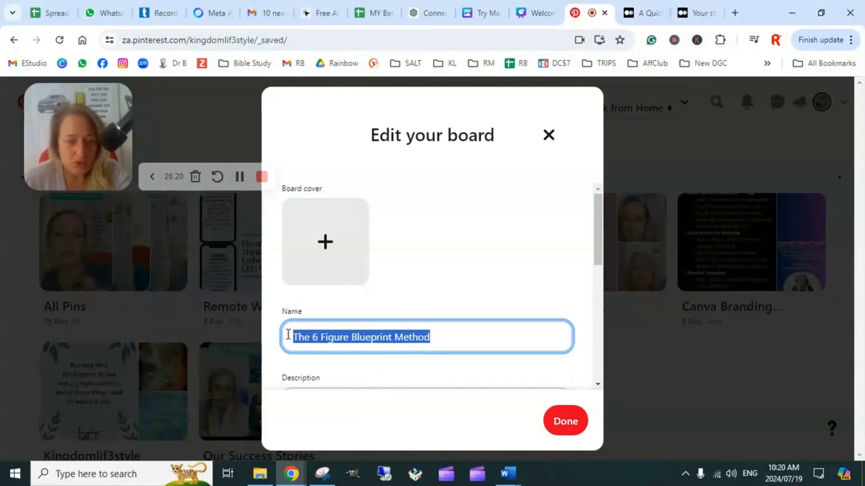
type("The")
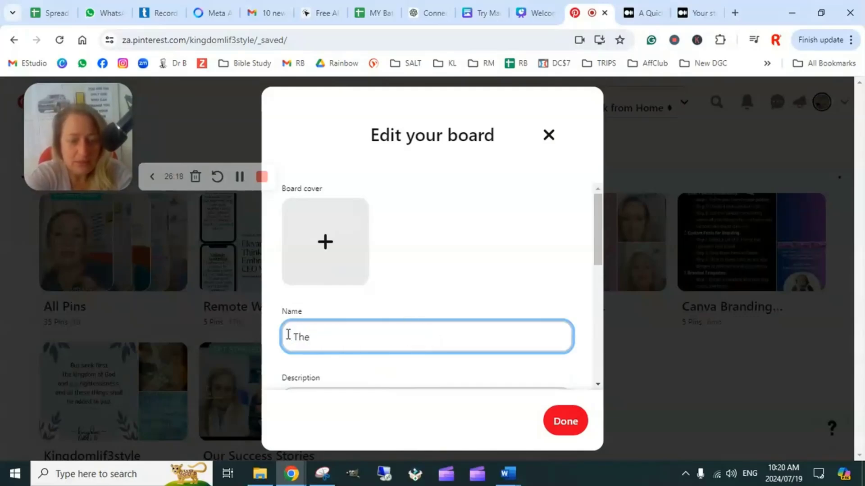
type(" Le")
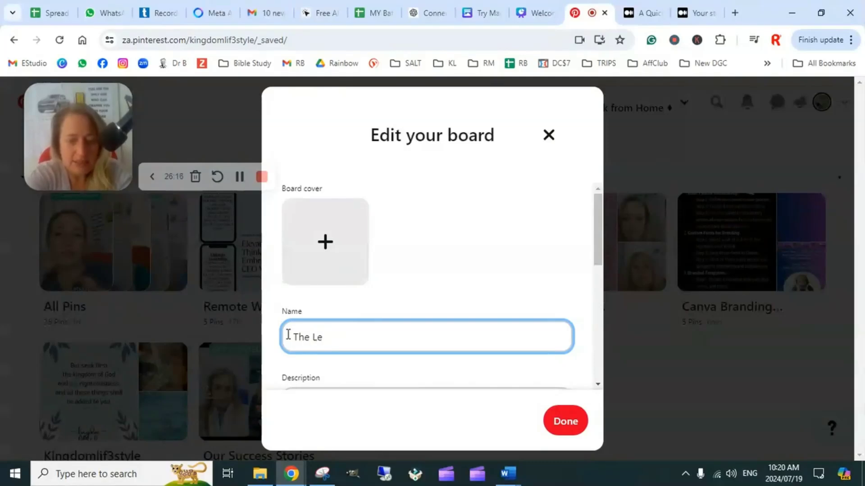
type("gacy Build")
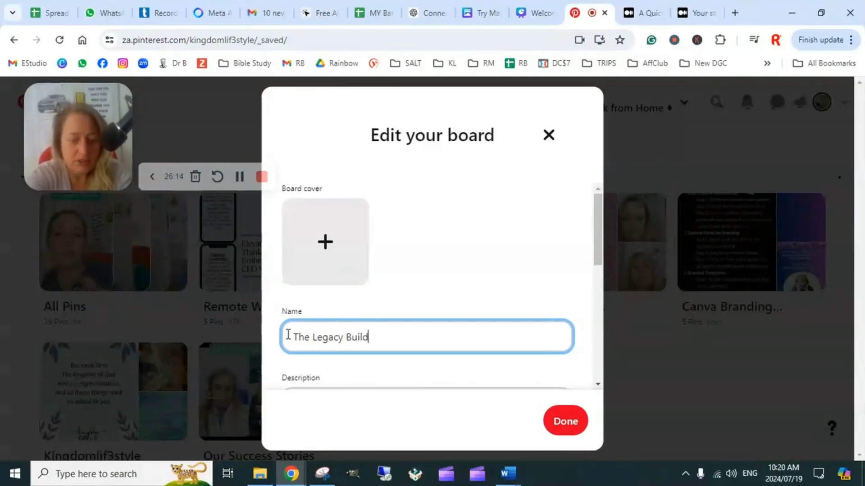
type("er Program")
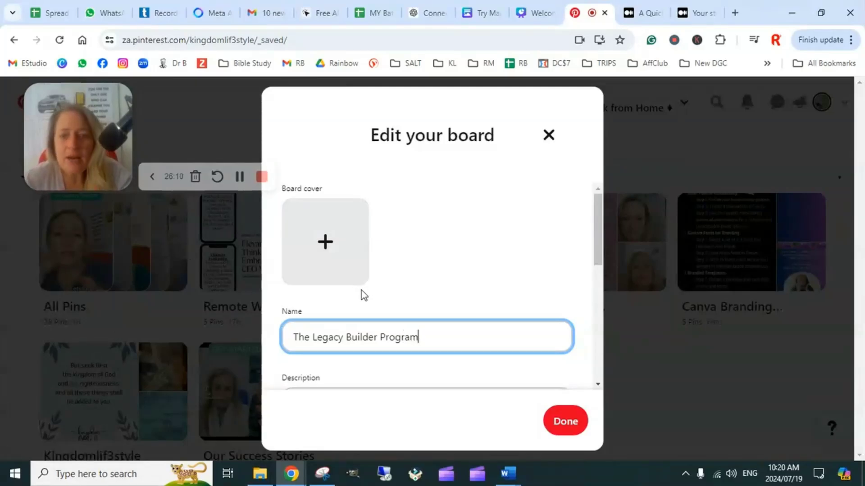
Review the board's description keywords and its settings, and save the board changes.
scroll(467, 287, "down", 3)
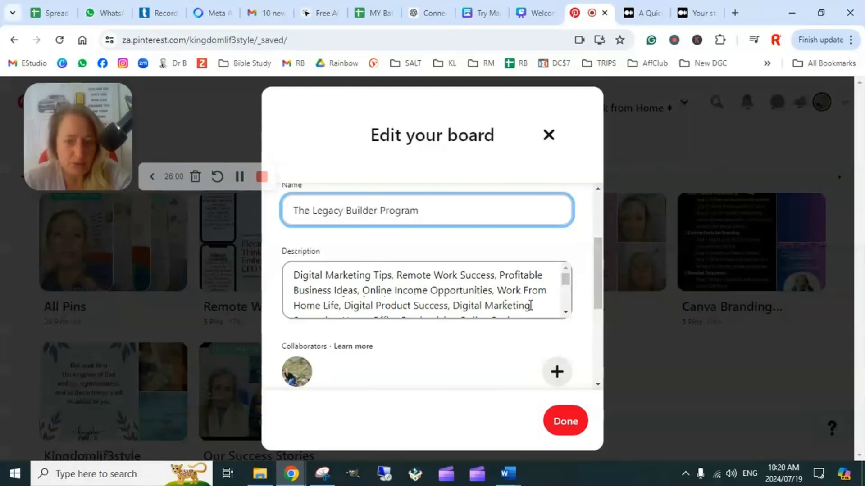
scroll(530, 304, "down", 2)
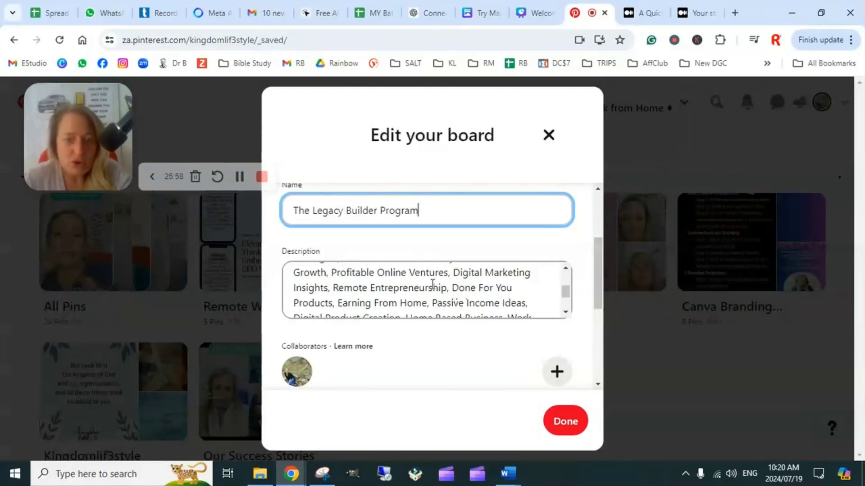
scroll(440, 283, "down", 1)
scroll(440, 284, "down", 1)
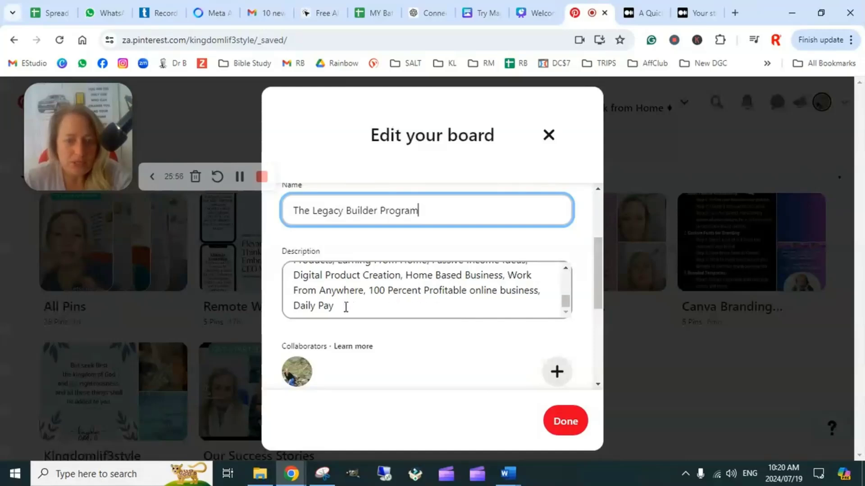
scroll(402, 295, "up", 2)
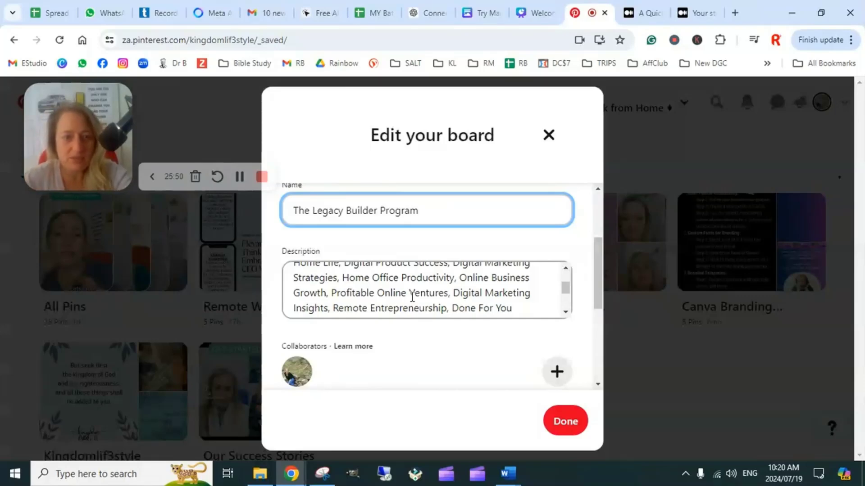
scroll(511, 314, "down", 2)
scroll(450, 320, "down", 4)
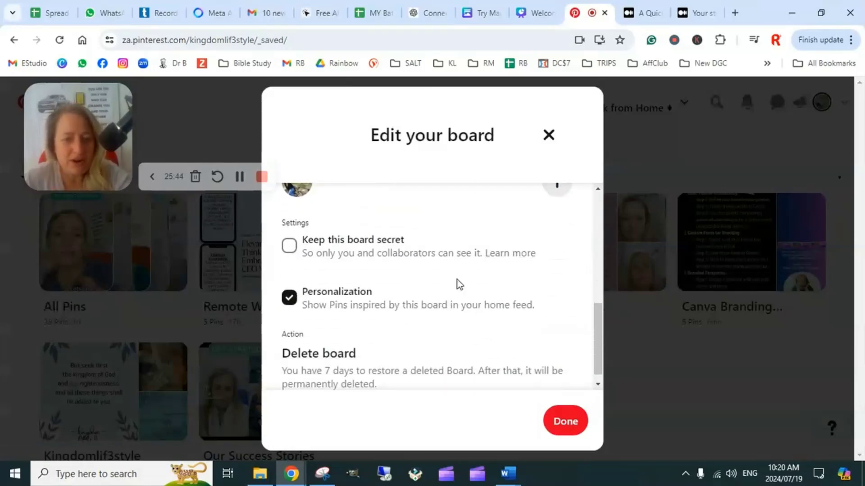
scroll(559, 387, "down", 1)
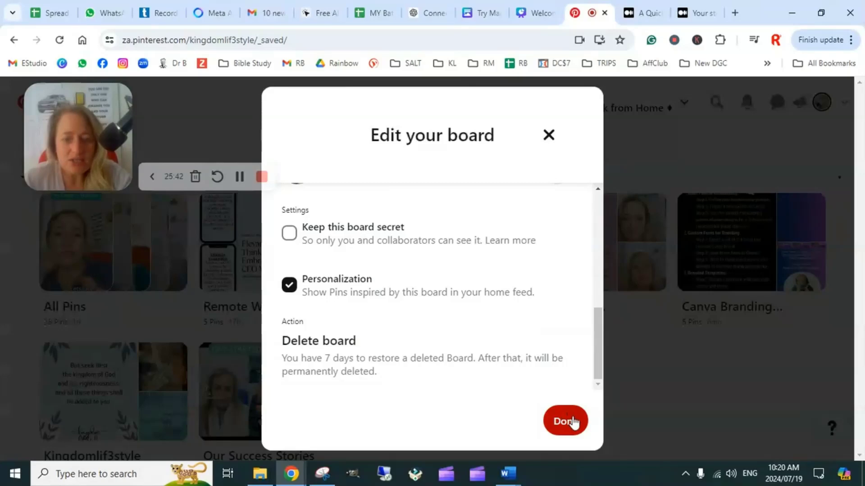
left_click(571, 420)
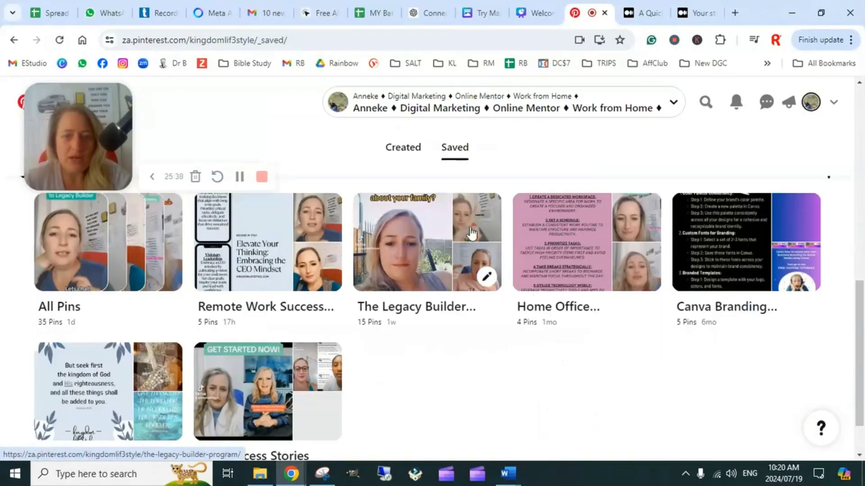
Open The Legacy Builder Program board and start creating a new Pin in it.
scroll(464, 252, "up", 3)
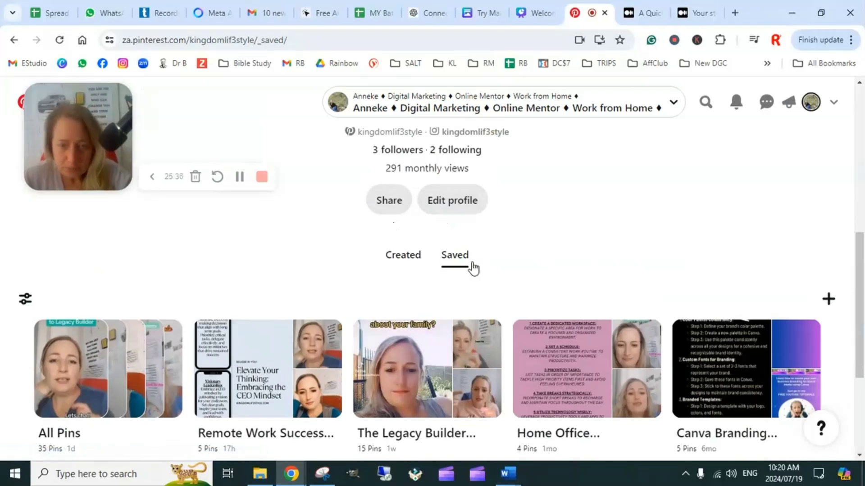
scroll(470, 270, "down", 3)
left_click(466, 247)
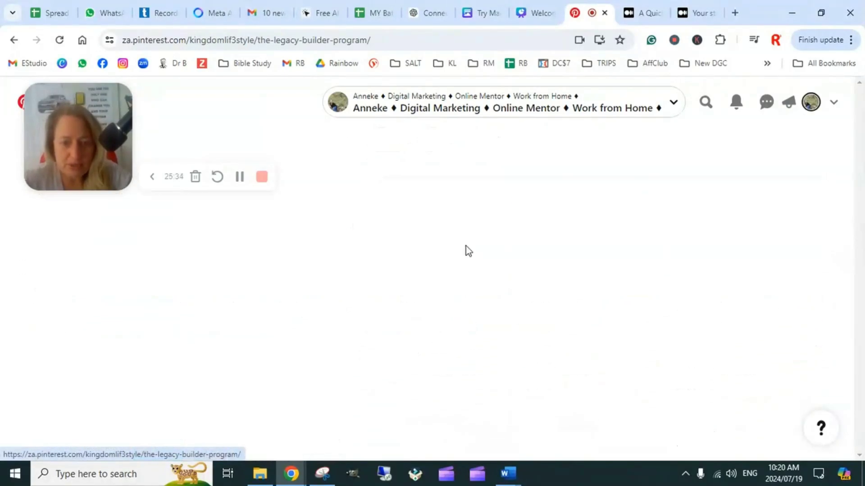
scroll(468, 376, "down", 1)
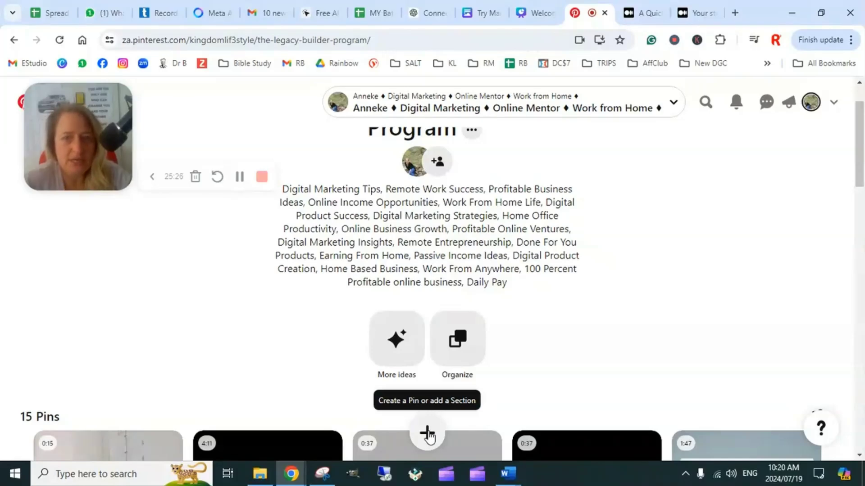
left_click(427, 433)
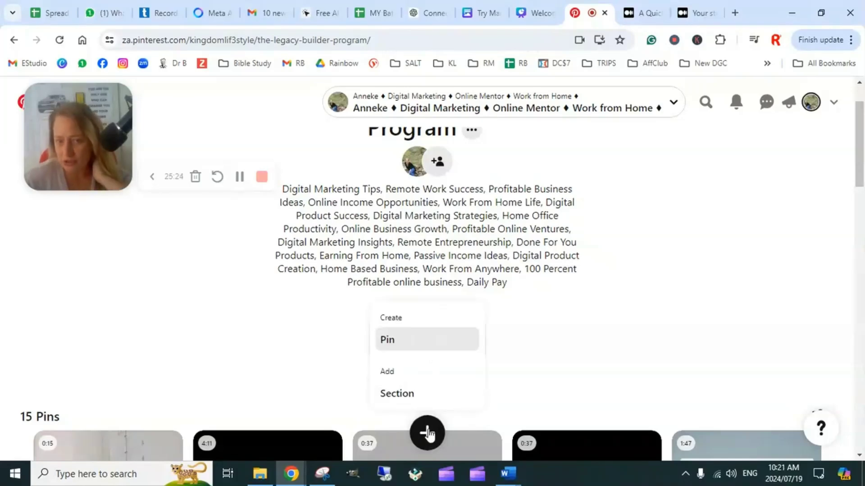
left_click(403, 345)
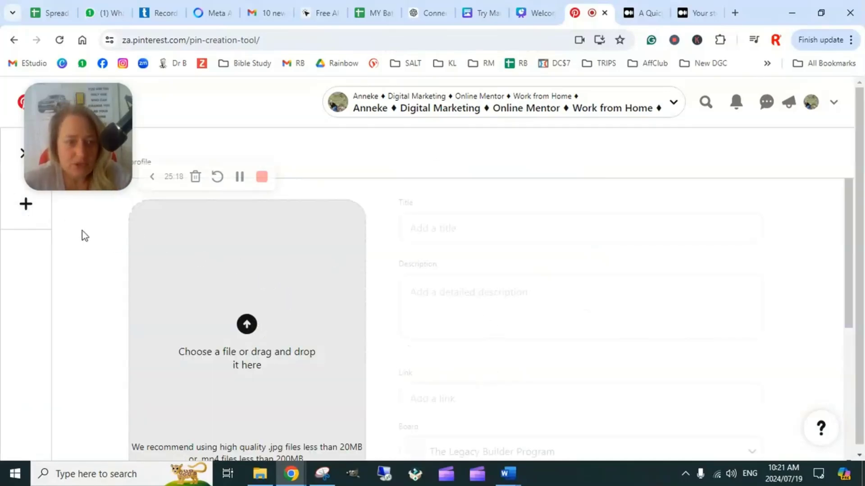
Add the video file "2" from the Week 3 Reels folder to the new Pin as its media.
left_click(260, 473)
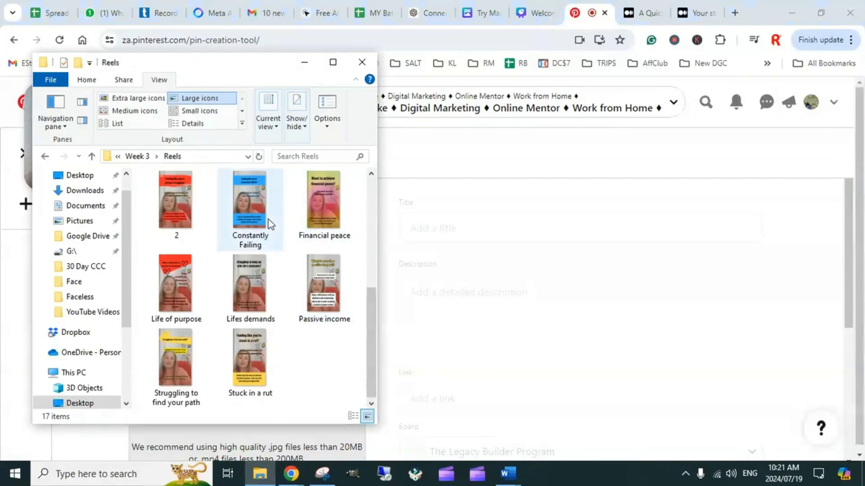
left_click_drag(248, 68, 648, 82)
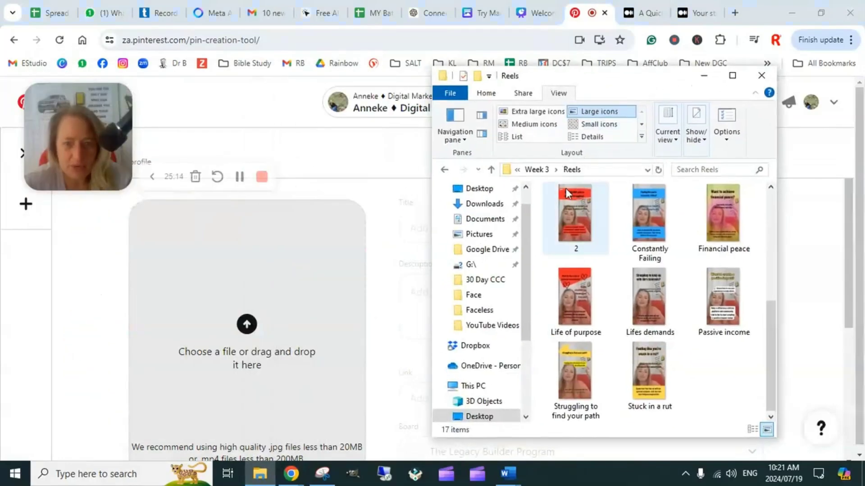
left_click(572, 207)
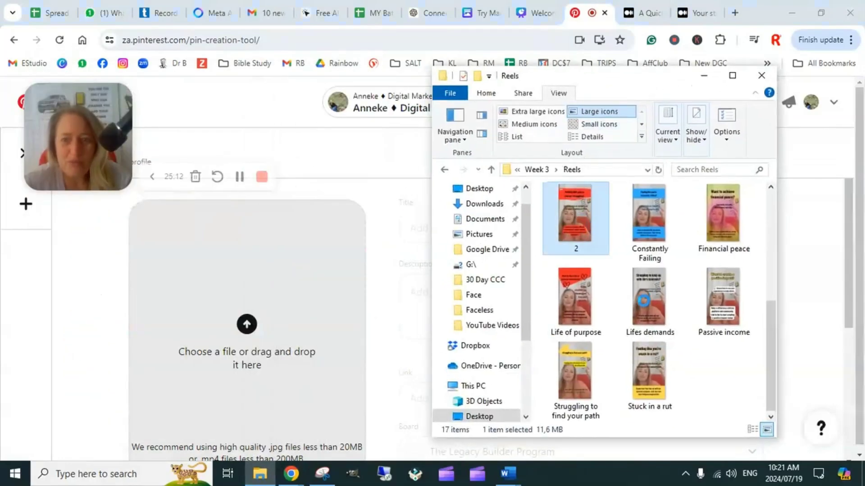
scroll(645, 304, "up", 2)
scroll(648, 318, "down", 2)
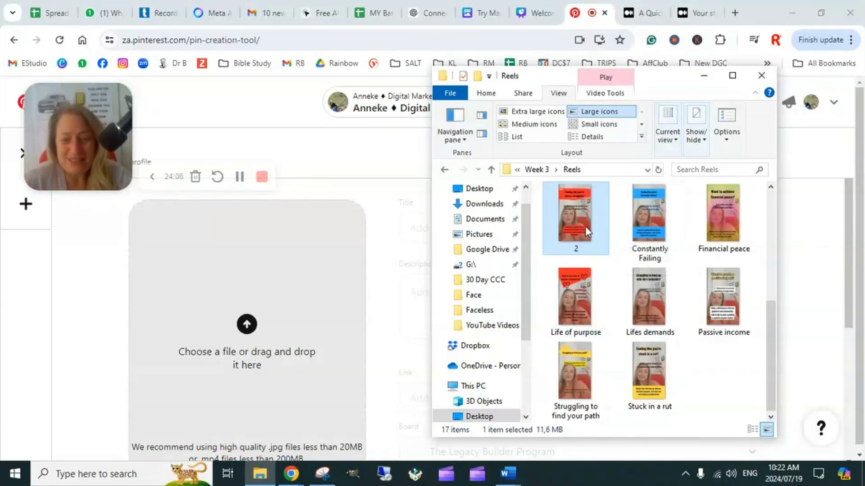
left_click_drag(574, 223, 274, 359)
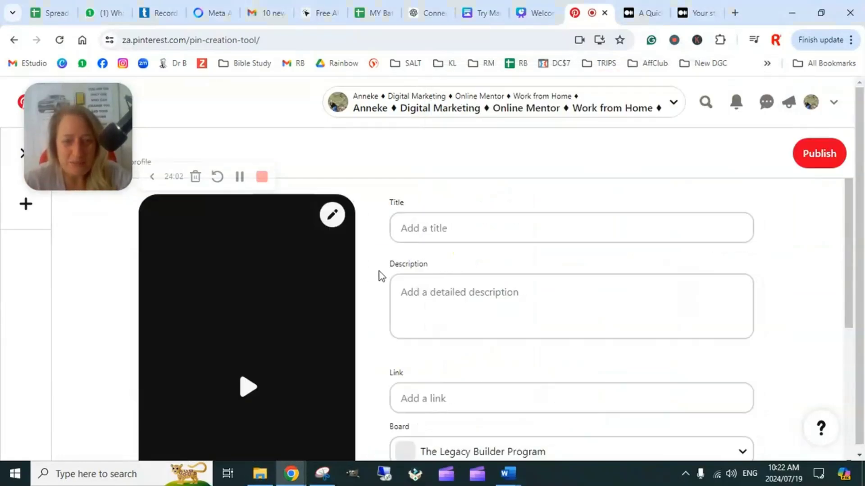
Examine the uploaded video's on-screen text and the detail fields available for the Pin.
scroll(293, 286, "down", 2)
scroll(292, 285, "up", 2)
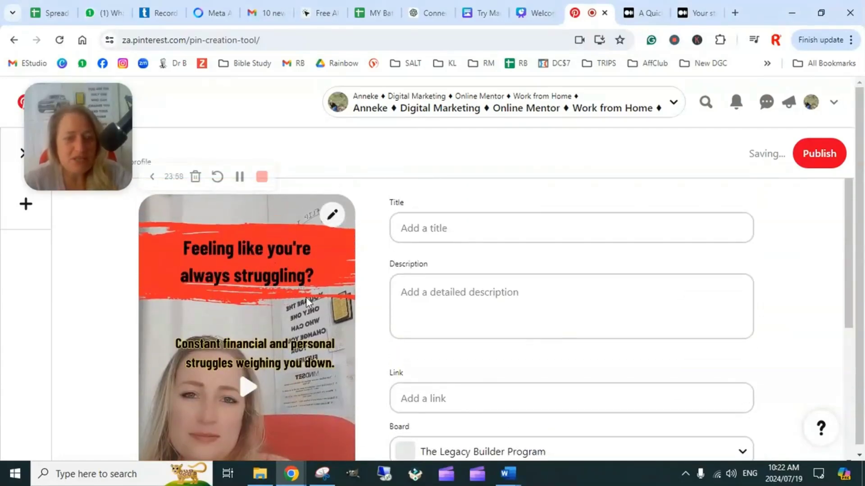
scroll(307, 303, "down", 1)
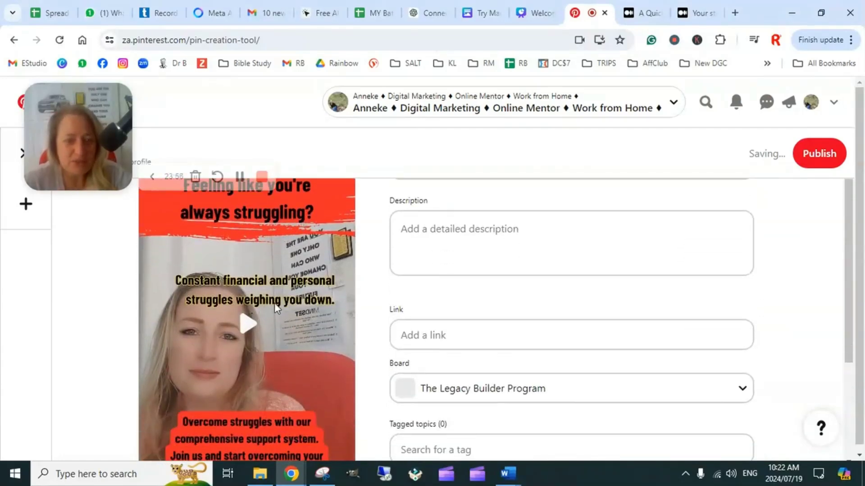
scroll(266, 327, "down", 2)
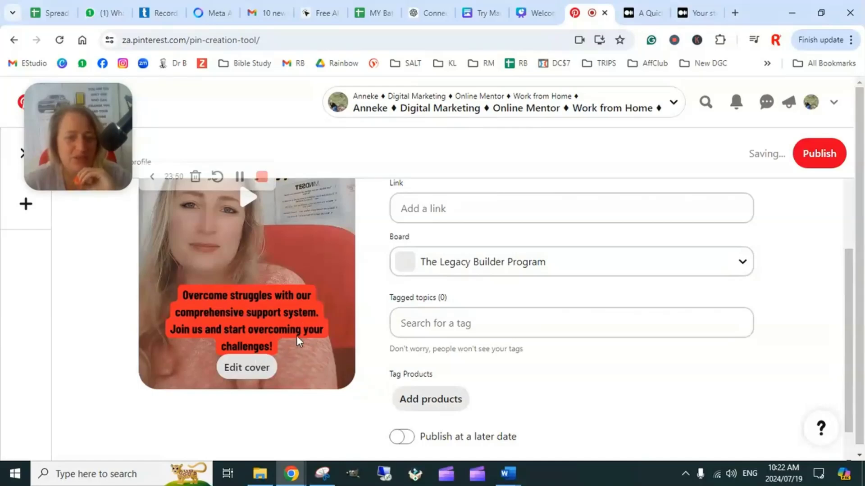
scroll(361, 333, "up", 2)
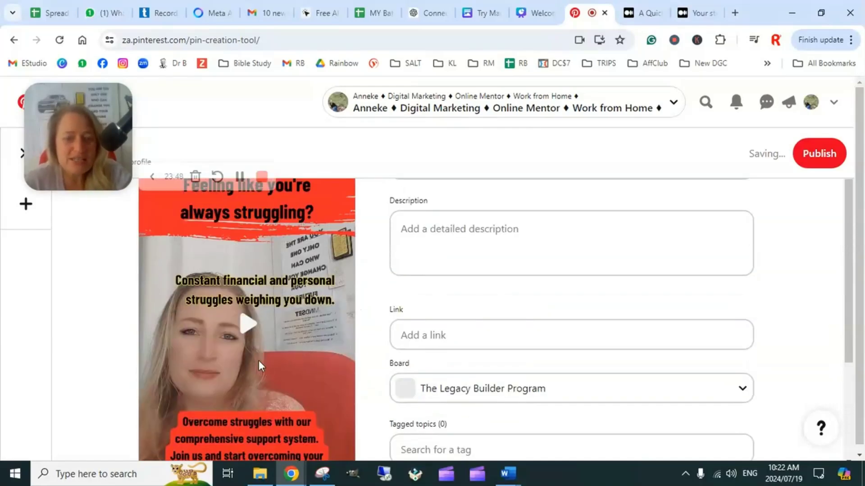
scroll(259, 360, "up", 1)
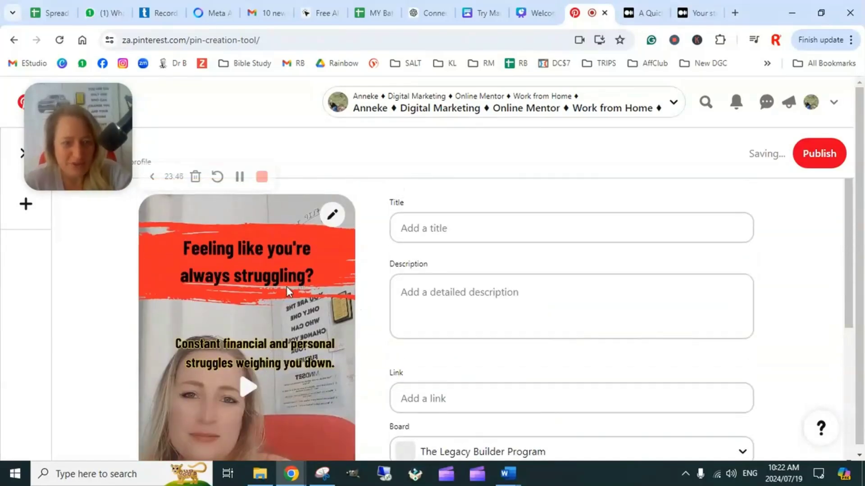
Find the "Feeling like you're always struggling?" row in the 150 Content sheet of the content calendar spreadsheet.
left_click(441, 229)
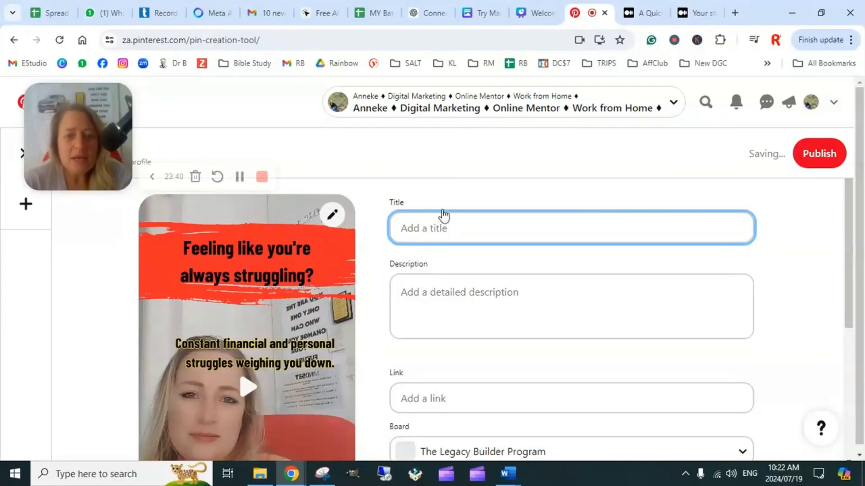
left_click(377, 15)
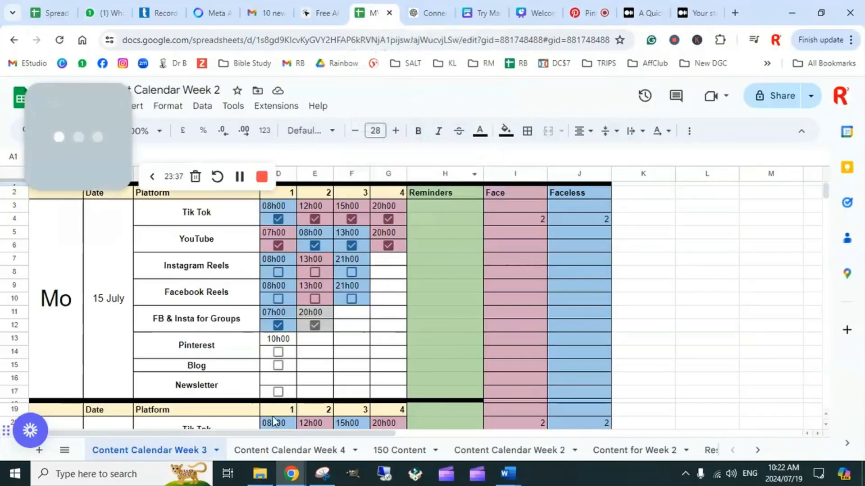
left_click(395, 451)
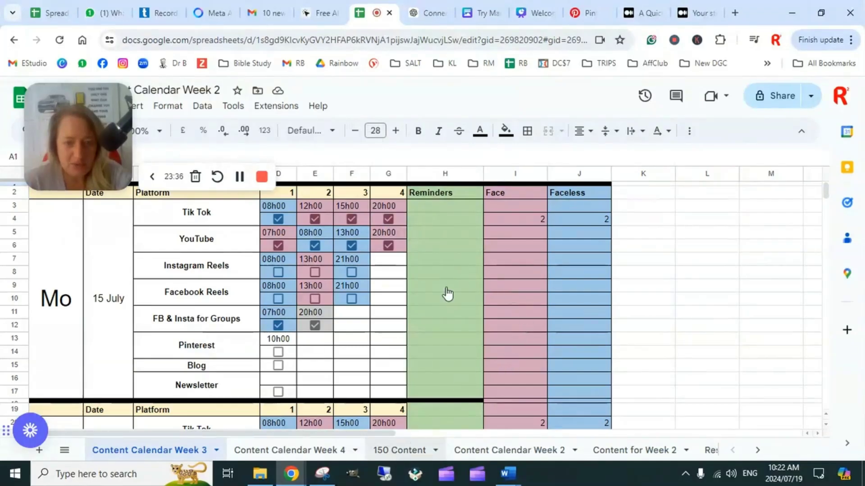
scroll(522, 303, "down", 12)
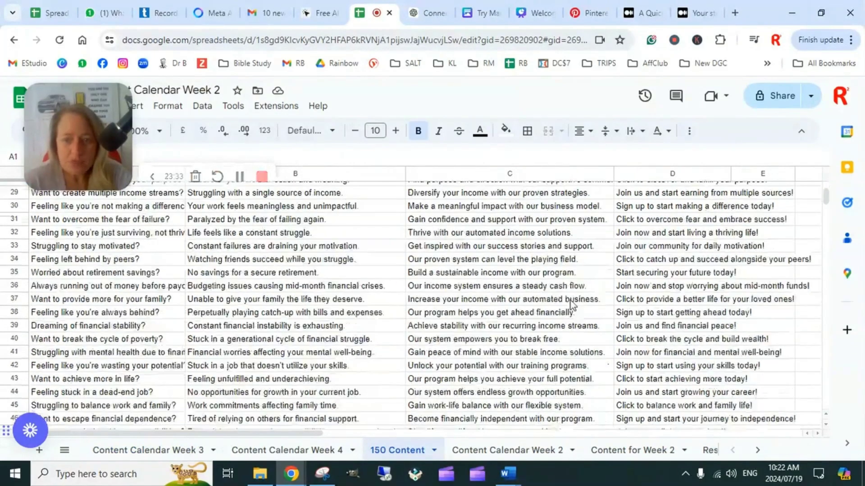
scroll(574, 313, "down", 20)
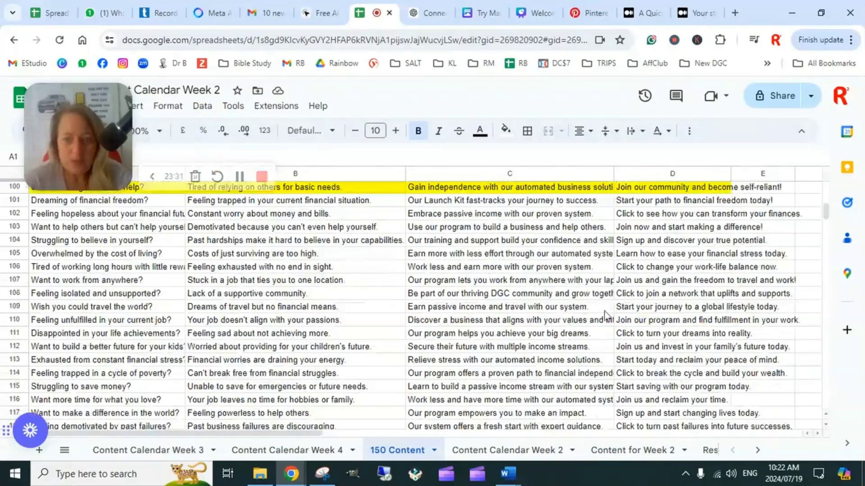
scroll(599, 322, "down", 16)
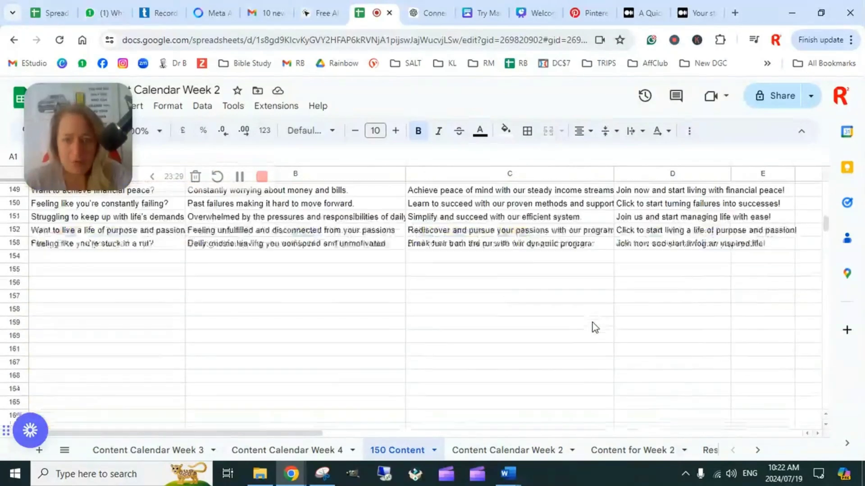
scroll(592, 323, "up", 2)
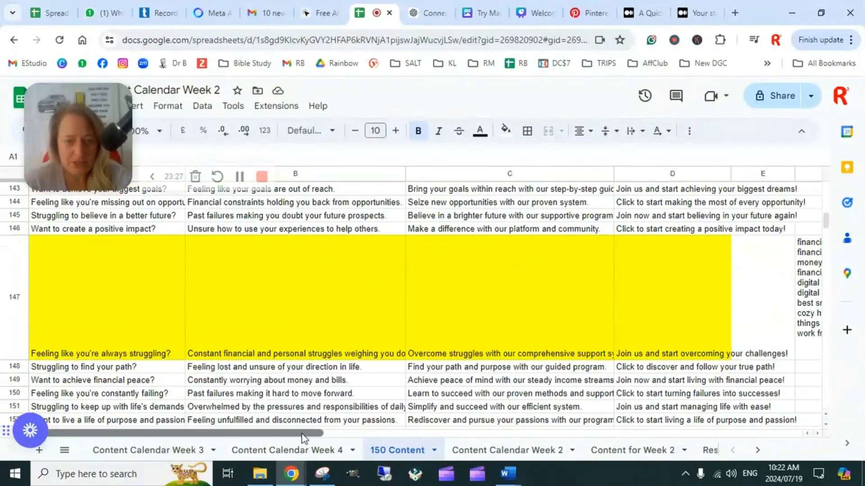
Copy the full keyword list, from "financial life hacks" to "work from home office", out of cell F147.
left_click_drag(302, 435, 385, 435)
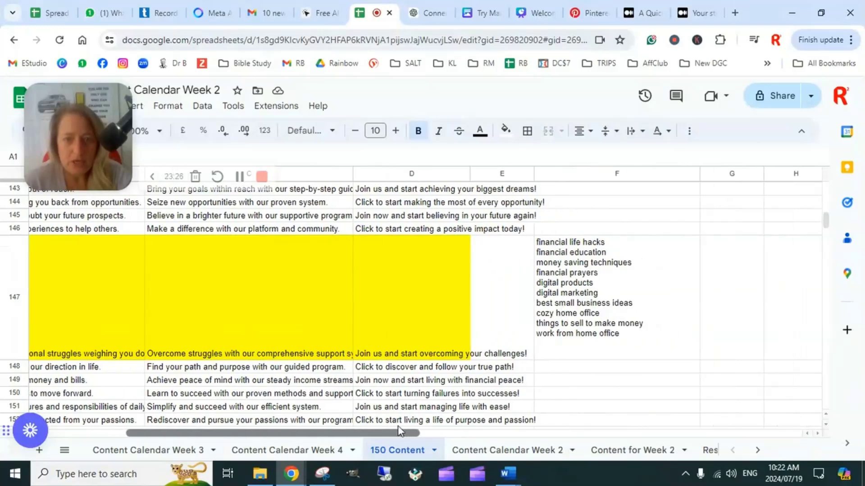
left_click(644, 292)
double_click(588, 294)
triple_click(589, 290)
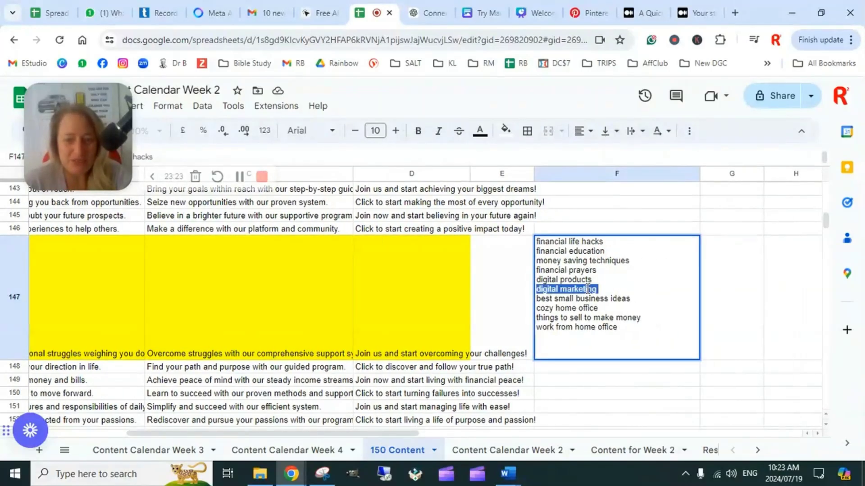
key("ctrl+a")
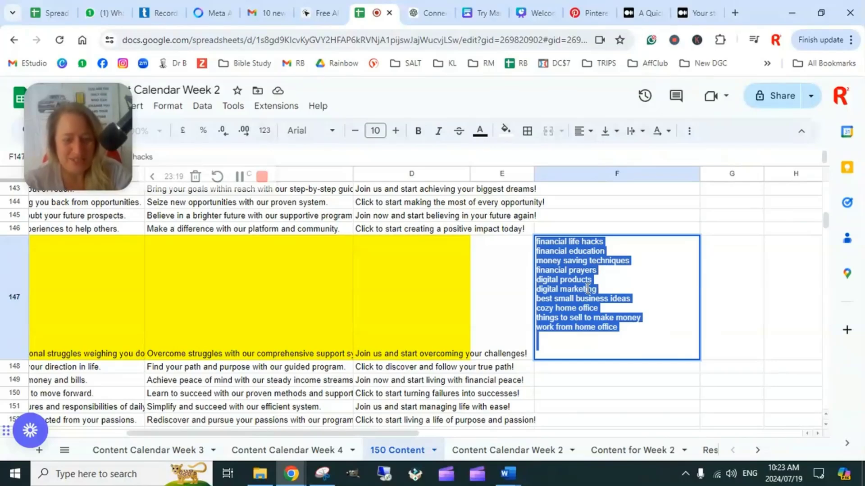
In ChatGPT, draft "Create a title for my Pinterest post that speaks about financial struggle - and these are my keywords used in my blog -".
left_click(436, 14)
scroll(447, 361, "down", 6)
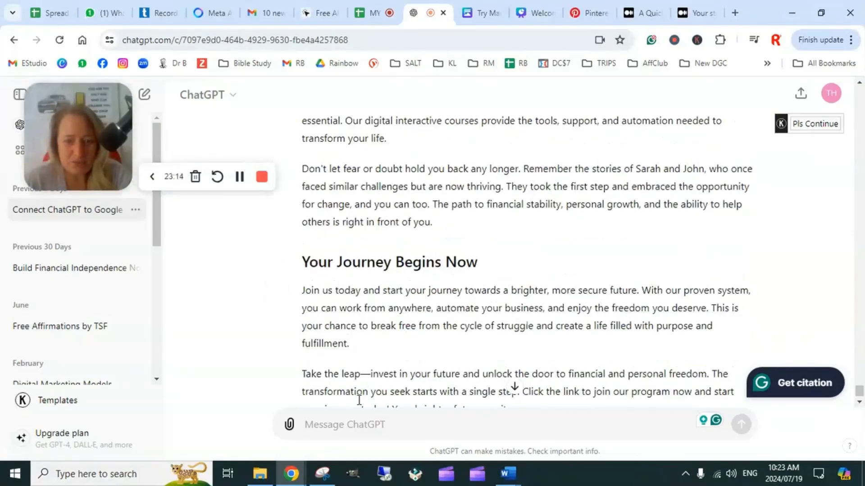
left_click(344, 429)
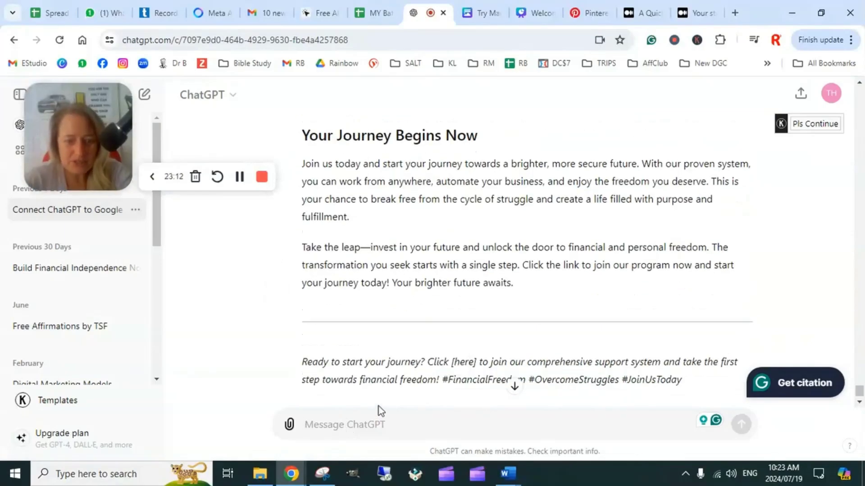
type("Create a ")
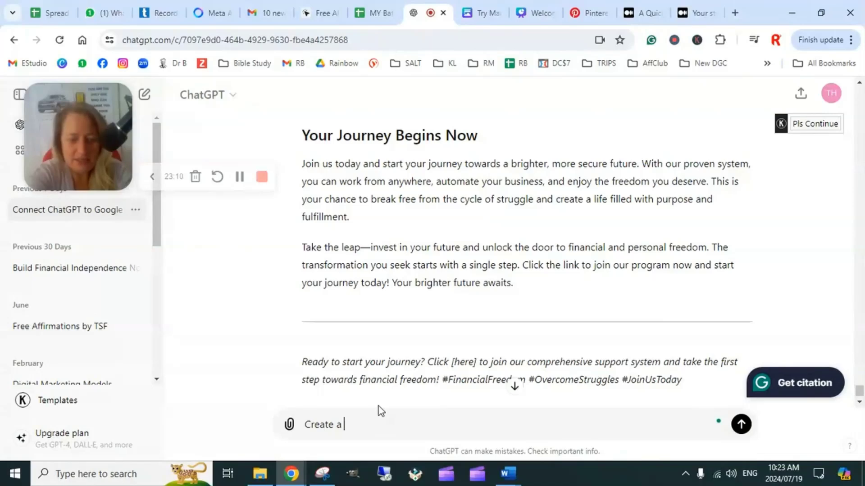
type("title for m")
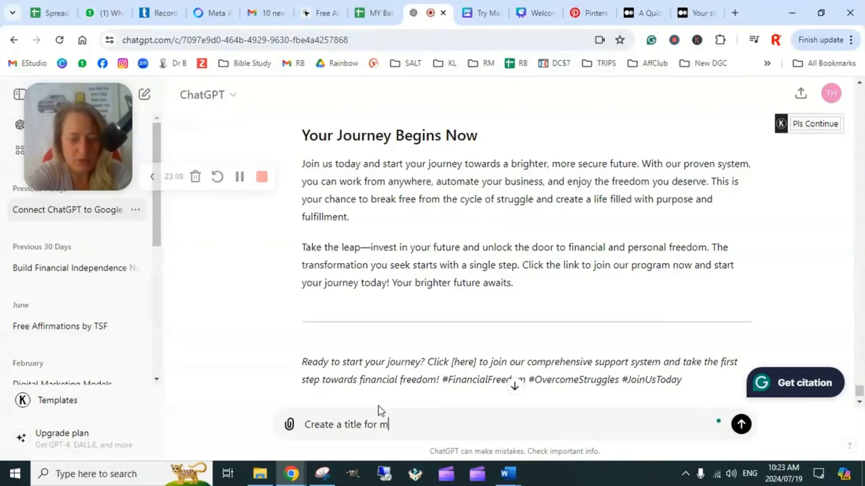
type("y Pinterest post")
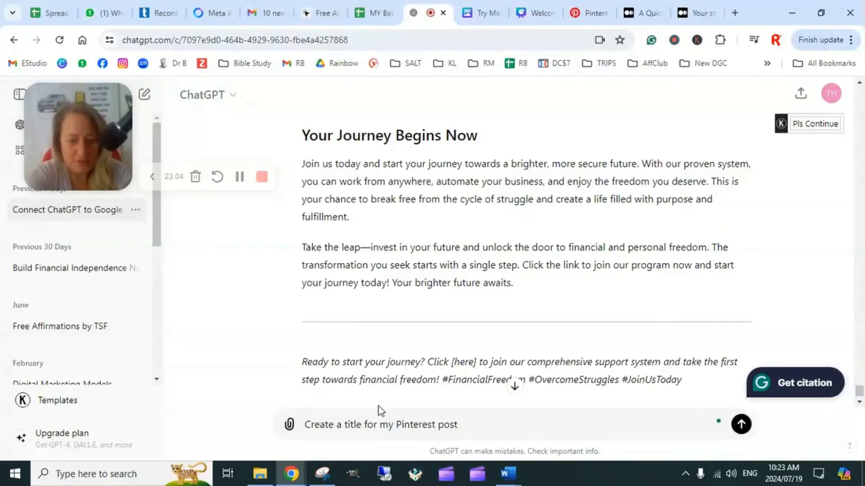
type(" that spea")
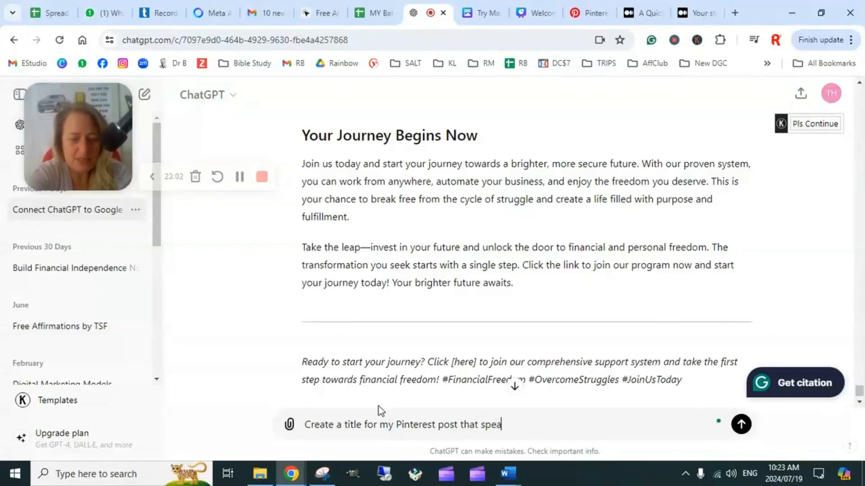
type("ks about fina")
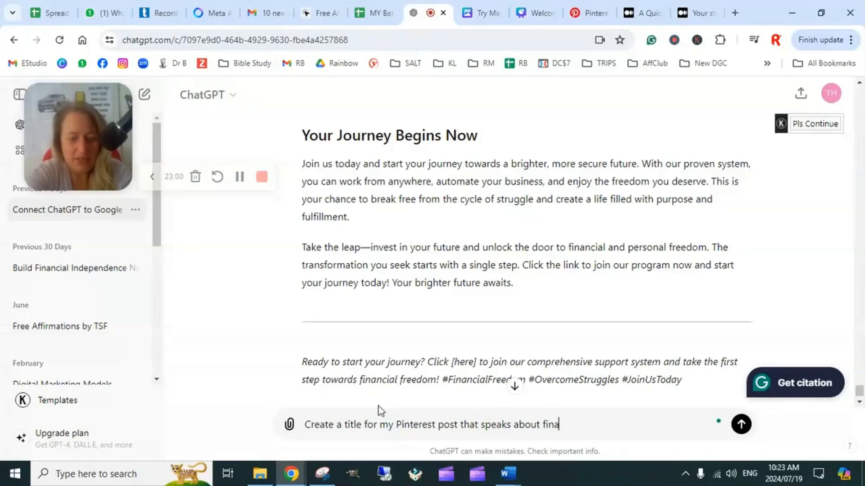
type("ncial struggle")
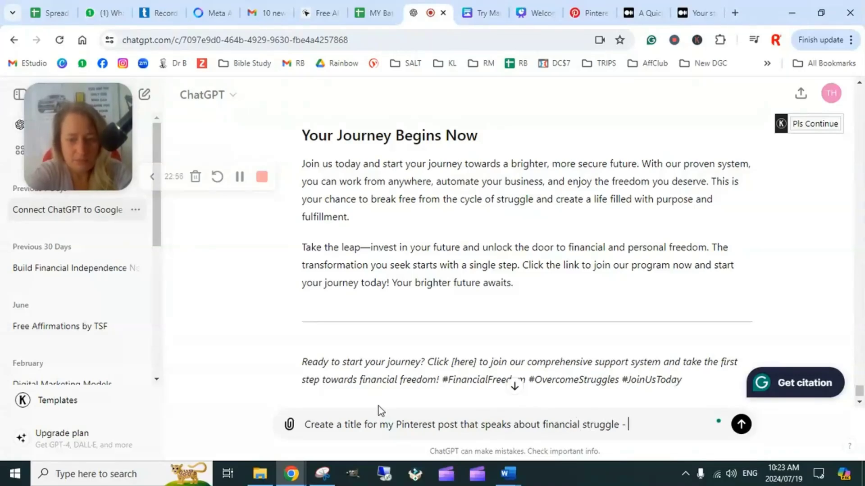
type(" - and thes")
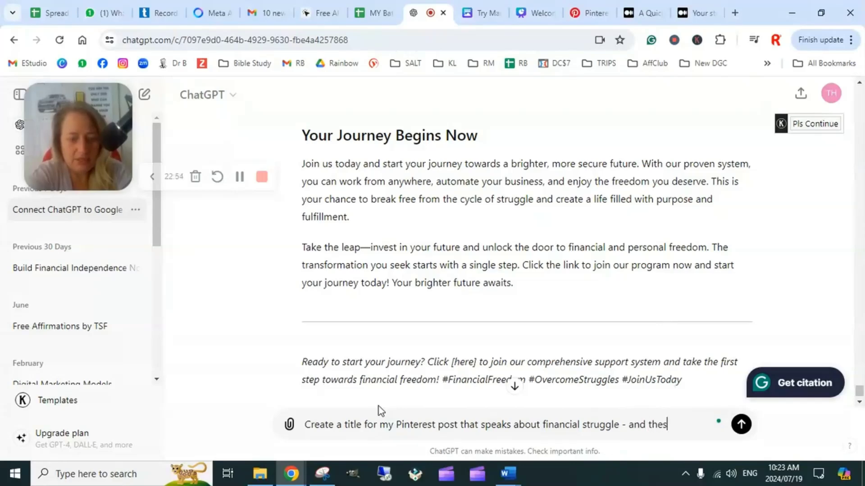
type("e are my ke")
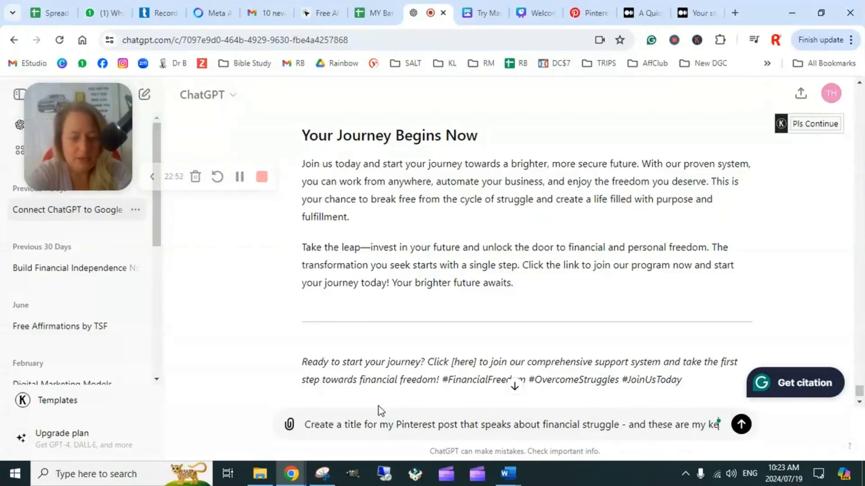
type("ywords")
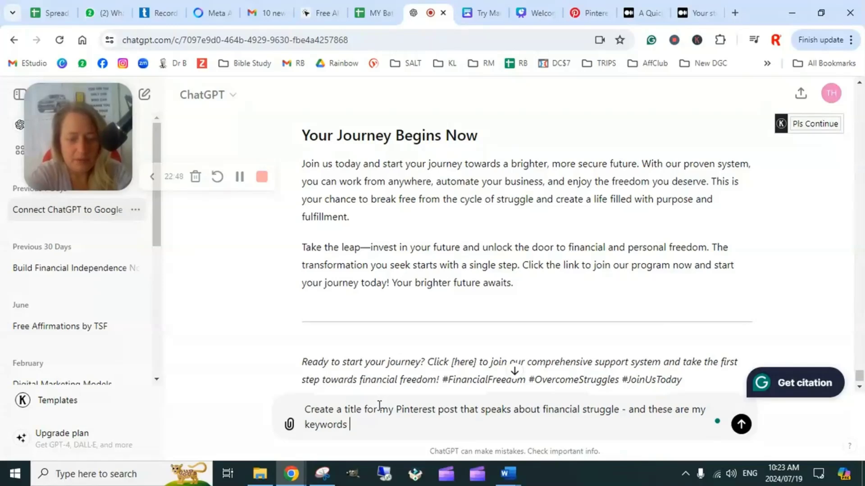
type(" used in my")
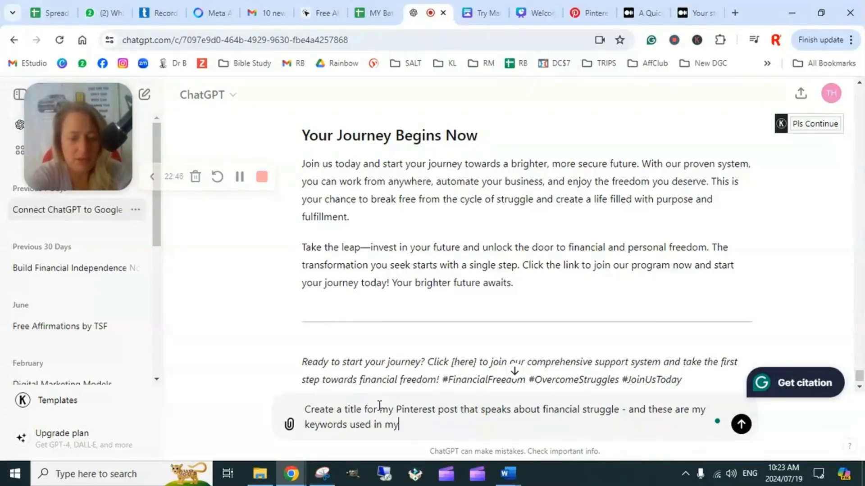
type(" blog - t")
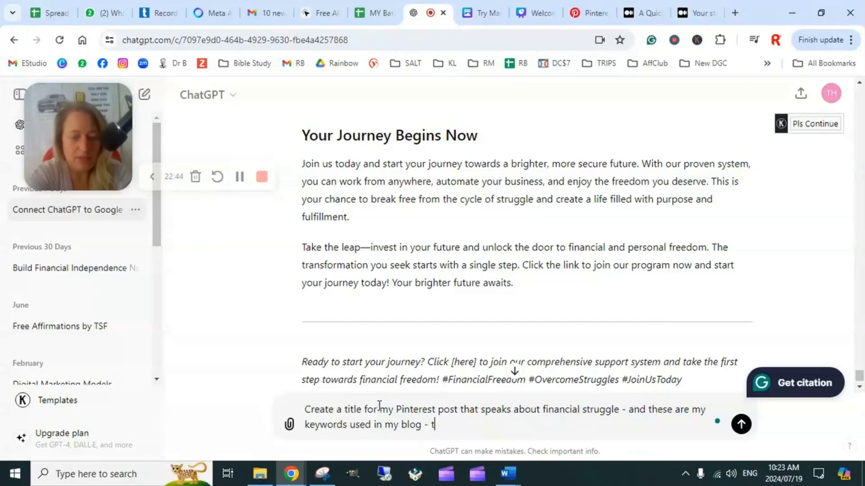
Continue the prompt with the requirement "this title must be a "stop the scroll" title - Very catchy and curious".
type("his title mu")
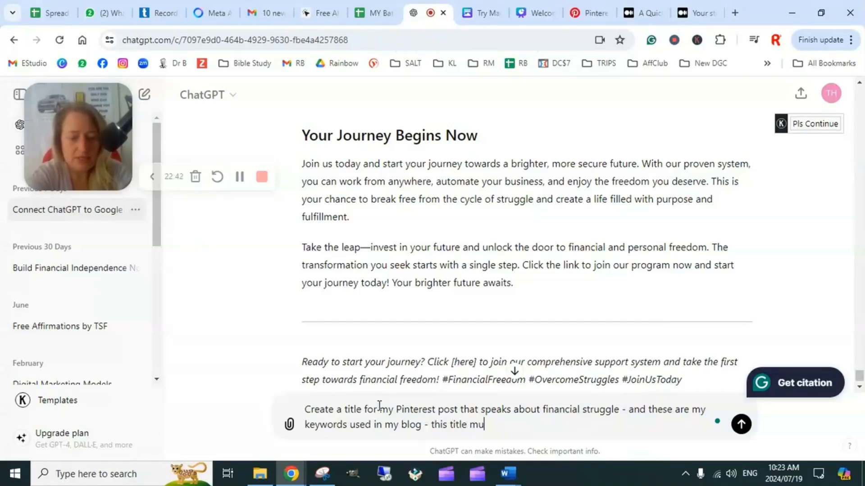
type("st be")
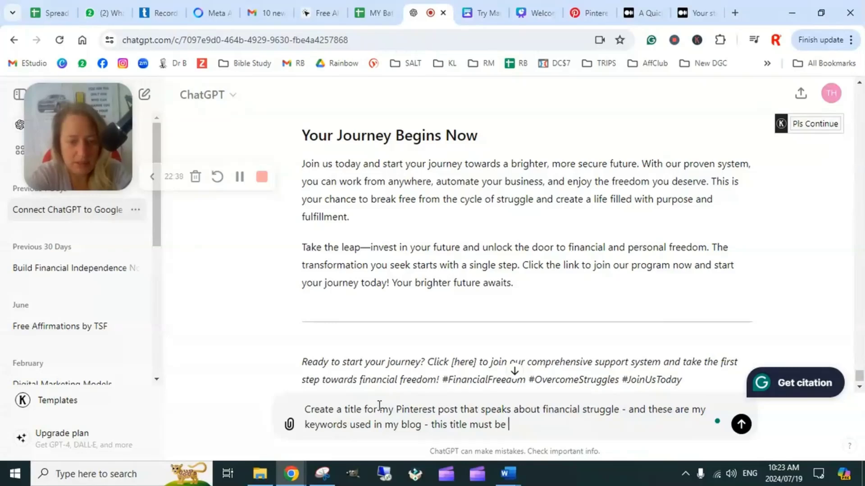
type(" a \"stop")
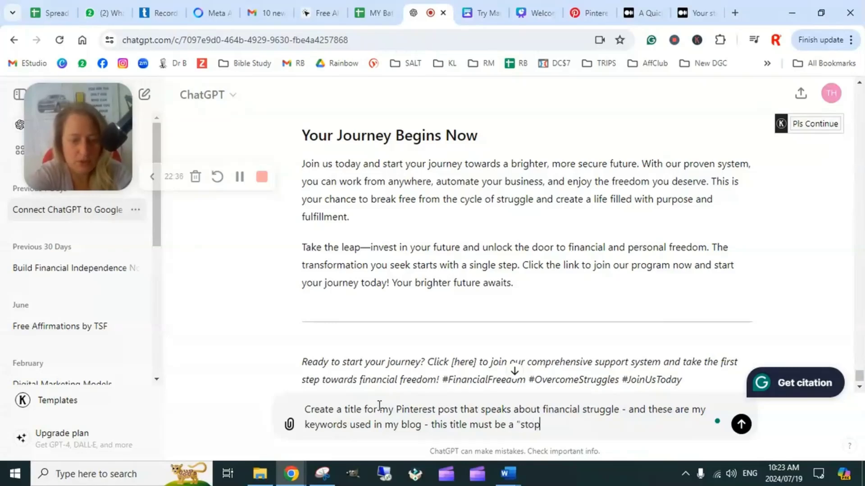
type(" the scroll")
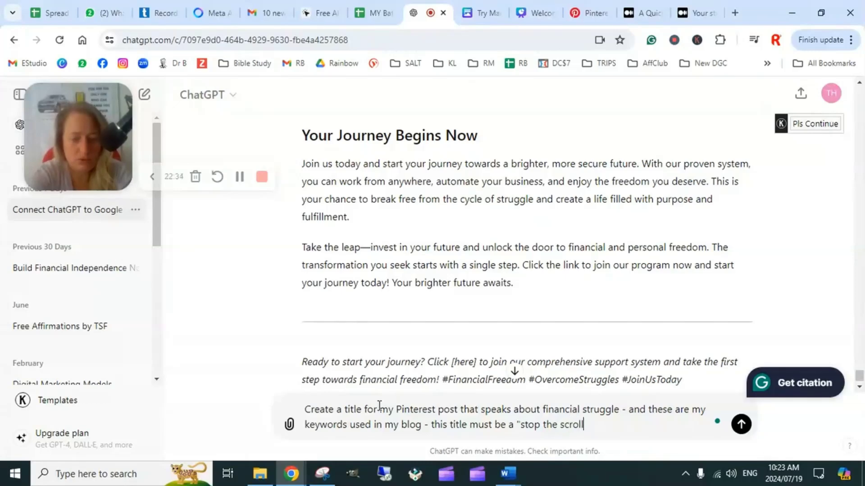
type("\" title - V")
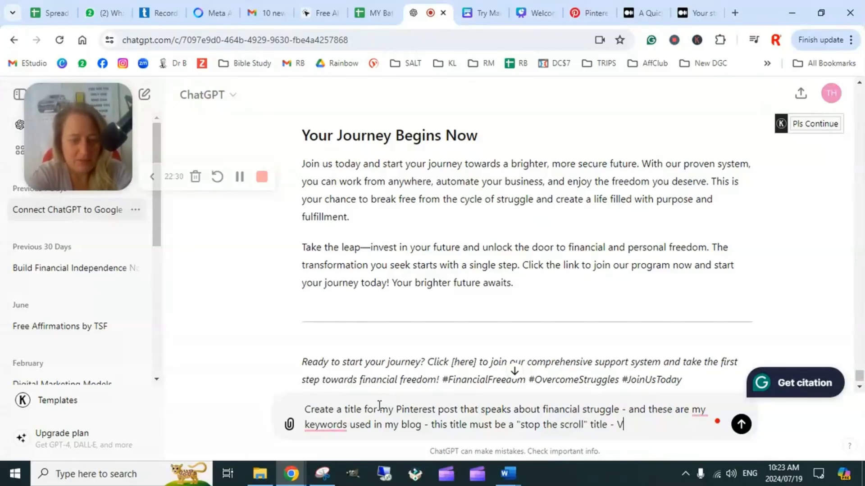
type("ery catc")
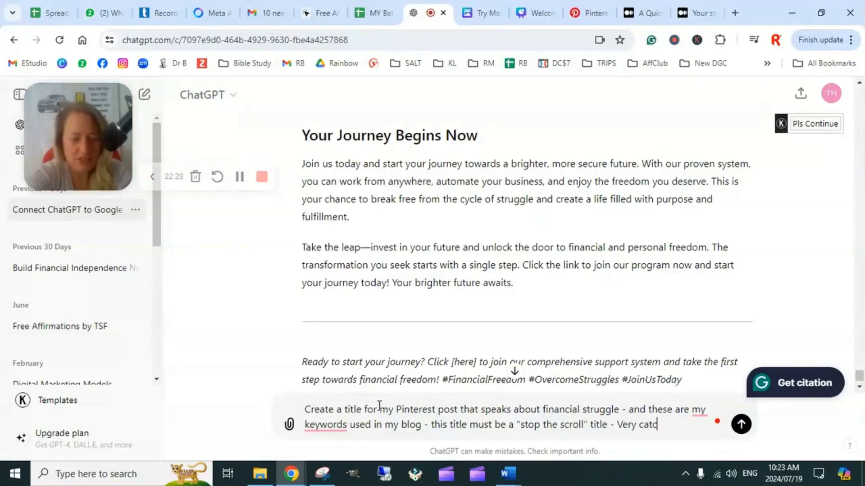
type("hy and")
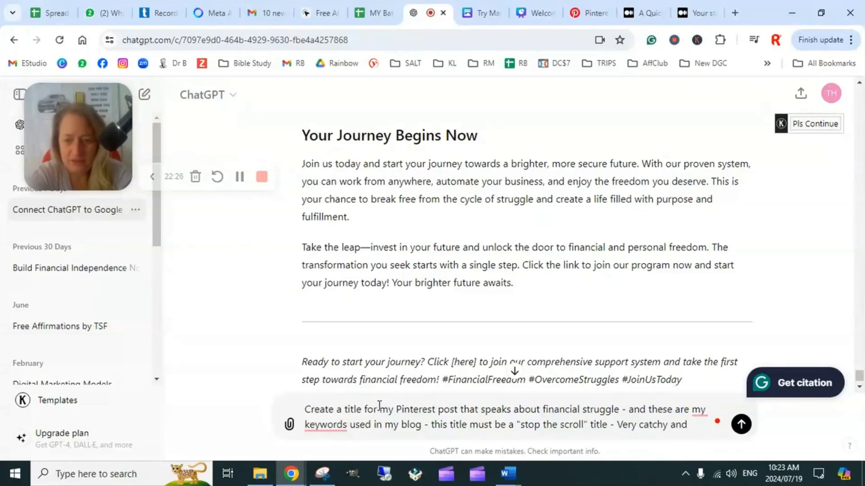
type(" cu")
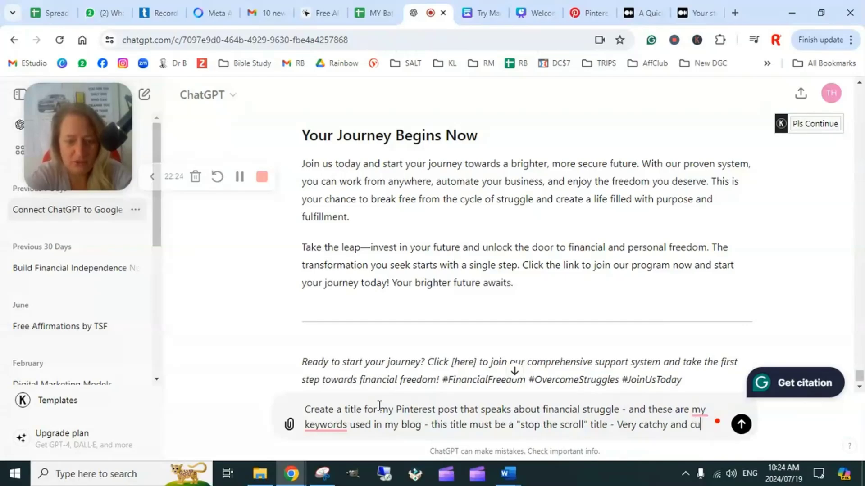
type("rious")
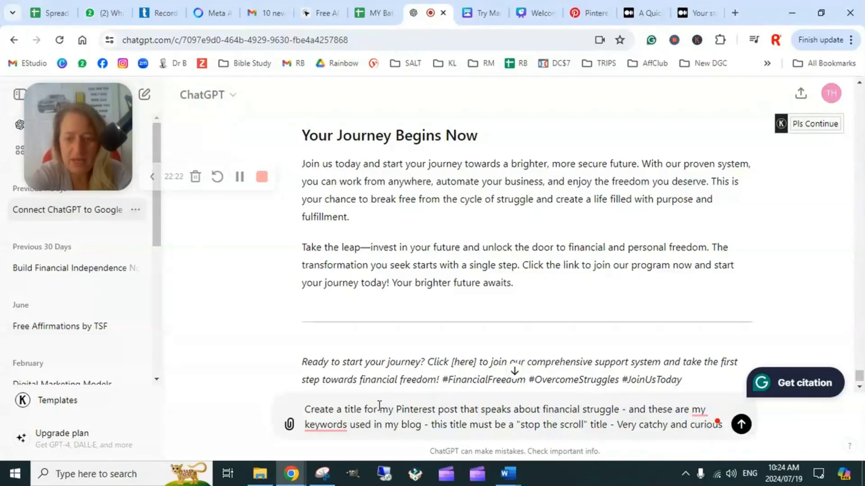
Paste the copied keyword list on a new line below the prompt text and keep waiting for the unresponsive page.
key("shift+Return")
key("ctrl+v")
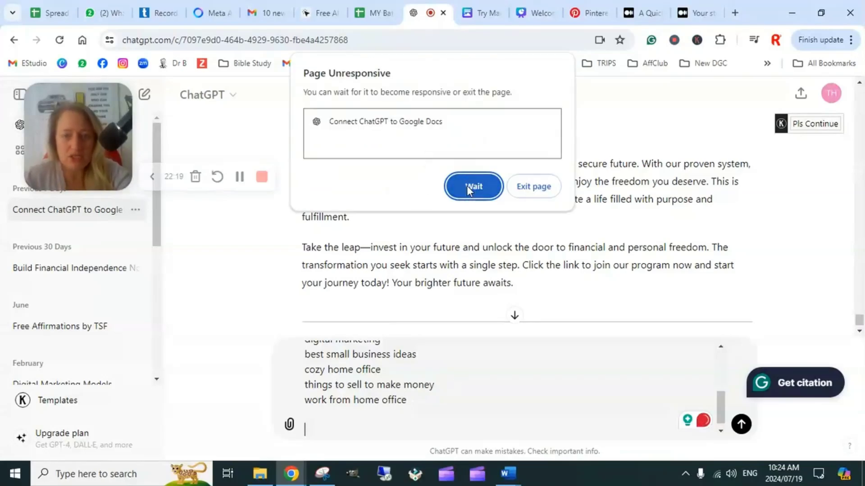
left_click(466, 185)
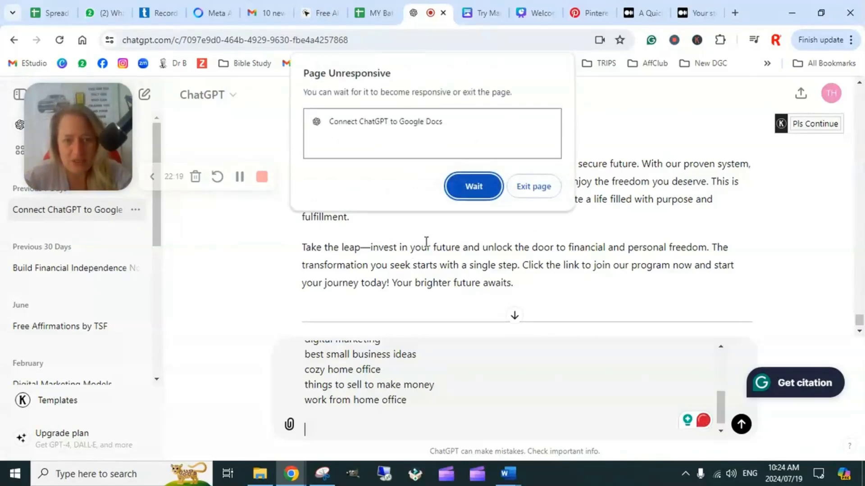
left_click(470, 186)
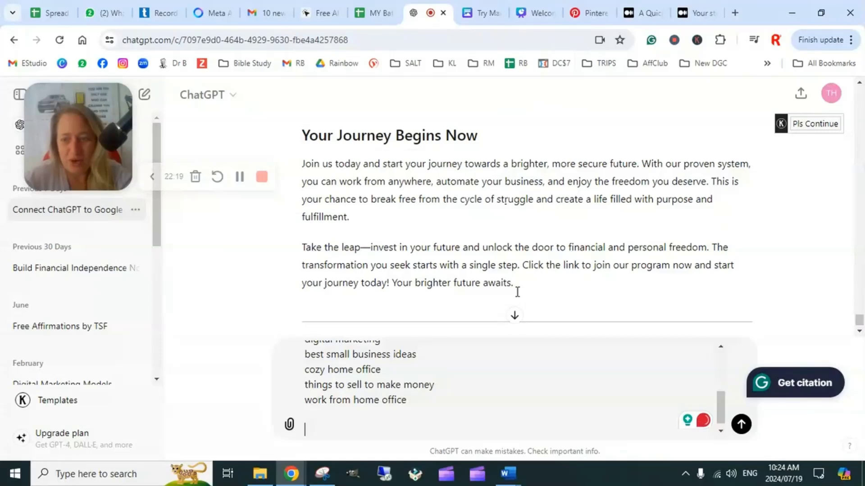
Submit the title prompt, wait out the unresponsive page, and copy the generated title without its quotation marks.
key("Return")
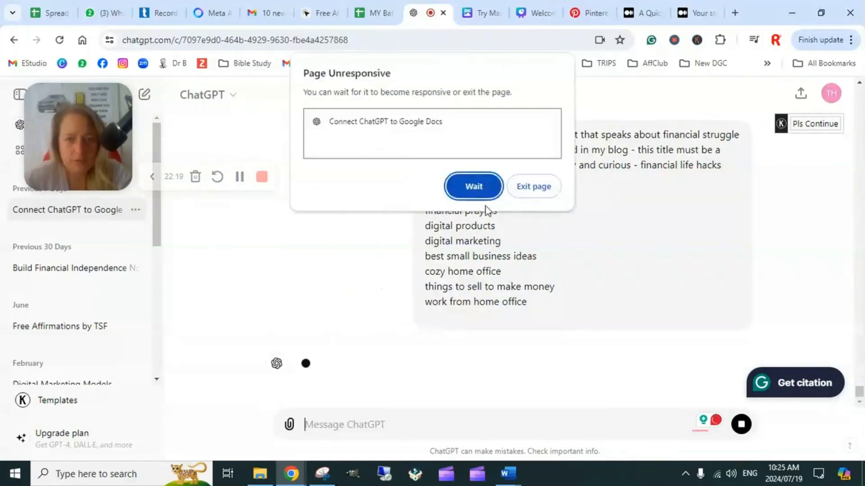
left_click(470, 185)
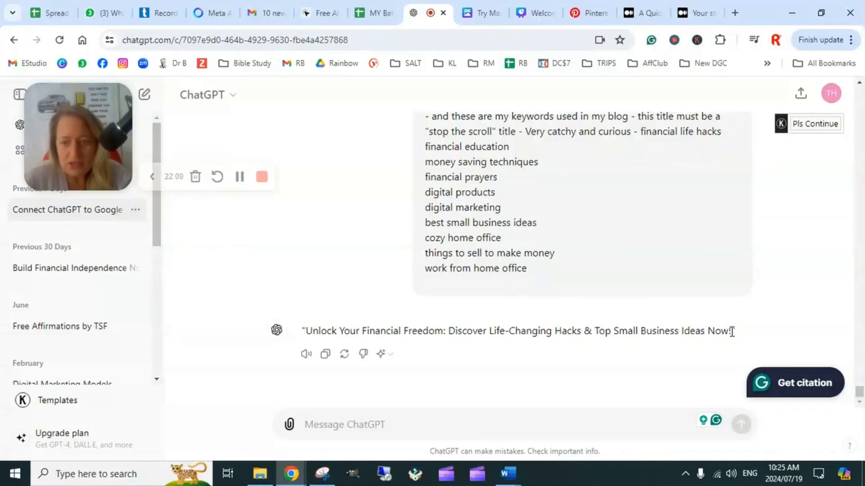
left_click_drag(732, 331, 306, 332)
key("ctrl+c")
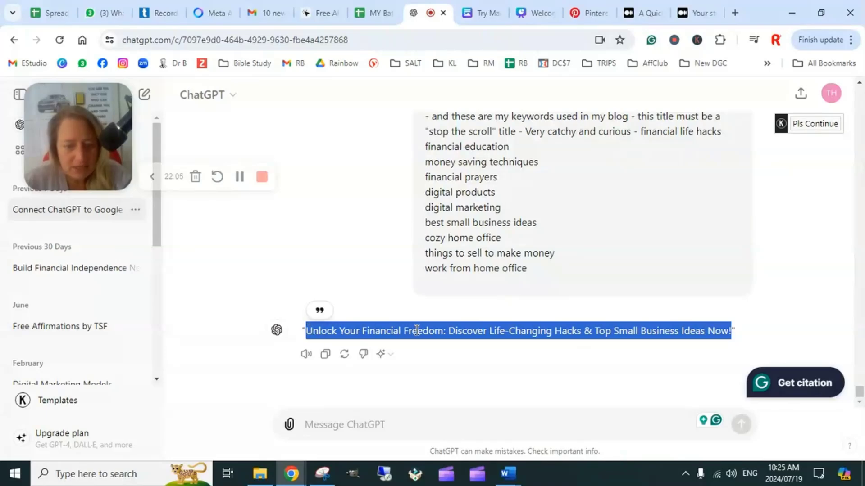
Switch to the Canva document and replace its whole summary paragraph with the copied title.
left_click(486, 17)
left_click(381, 267)
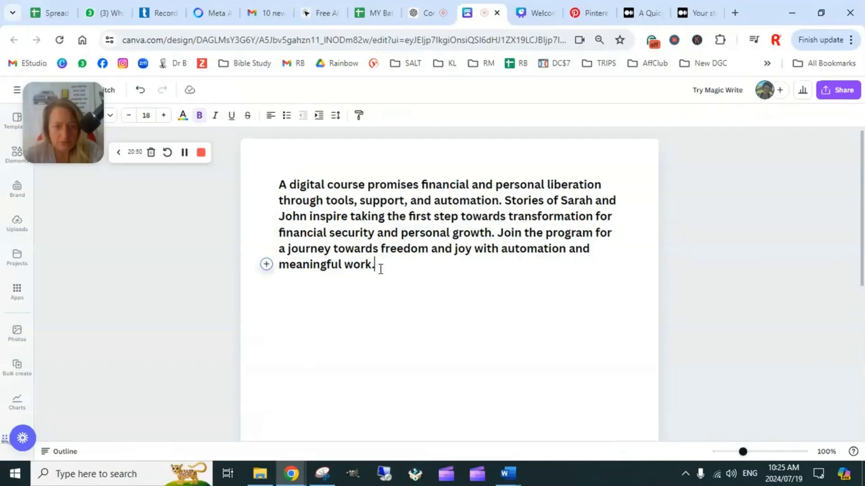
left_click_drag(381, 267, 259, 168)
key("ctrl+v")
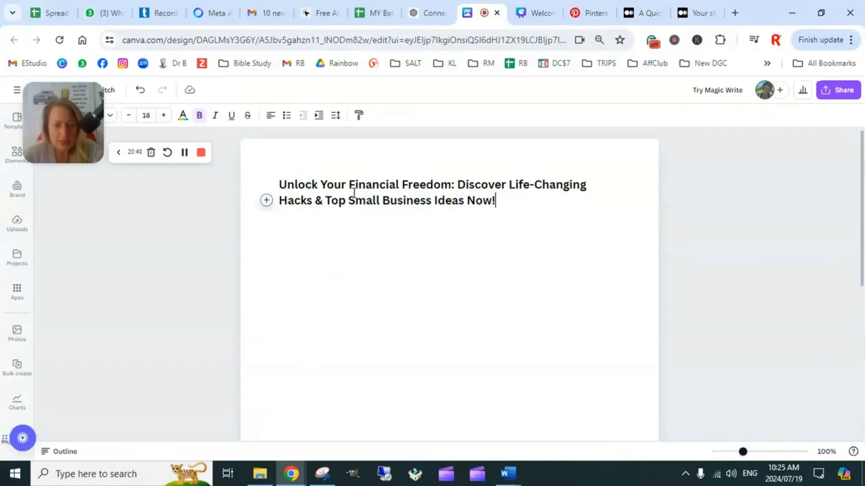
Rewrite the pasted title with Magic Write's "More fun" option.
left_click_drag(500, 199, 274, 168)
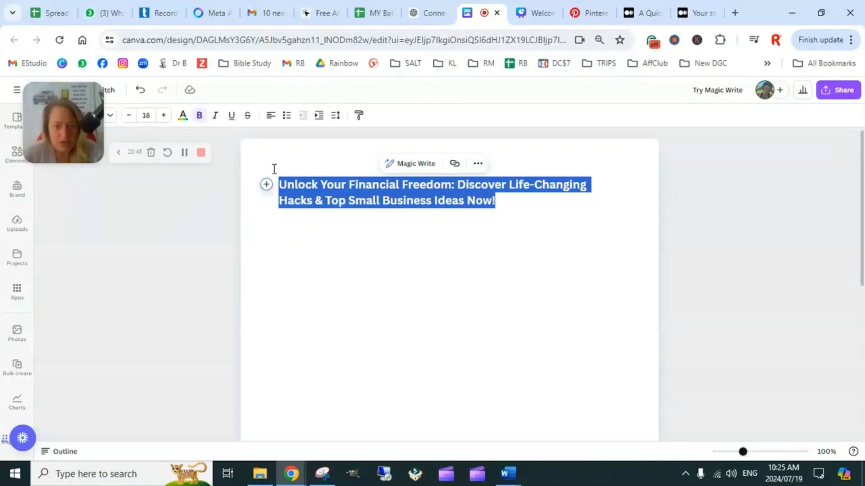
left_click(417, 164)
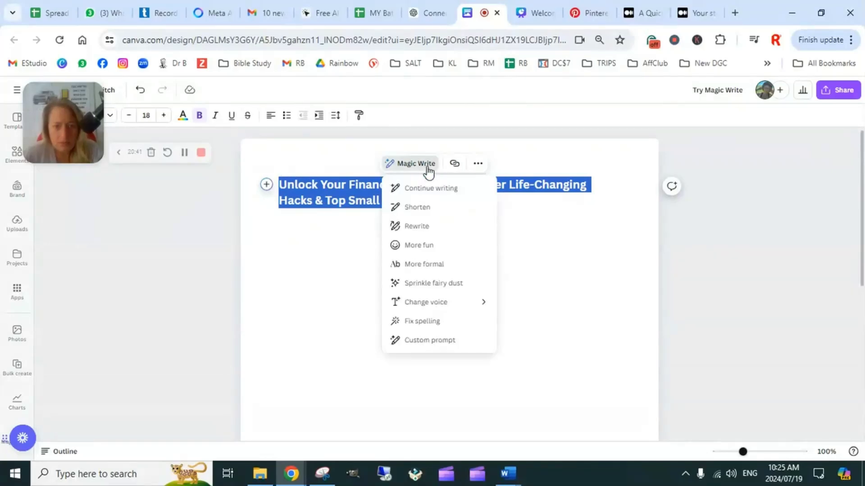
left_click(433, 246)
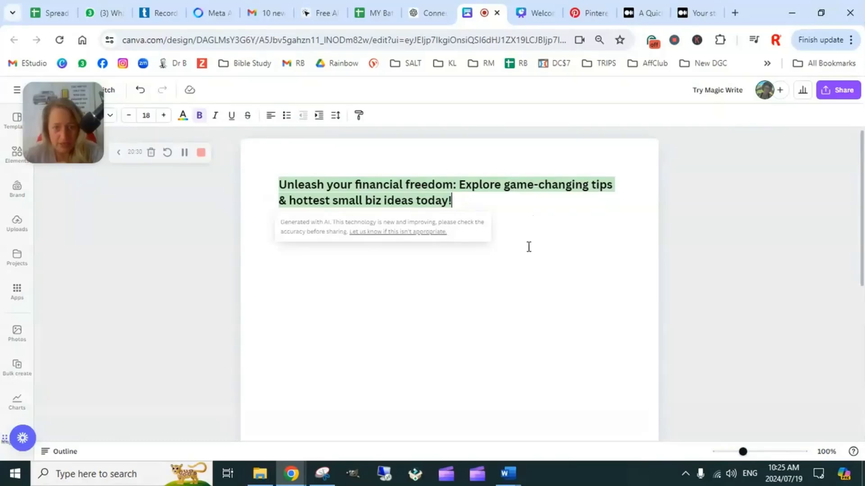
left_click(350, 310)
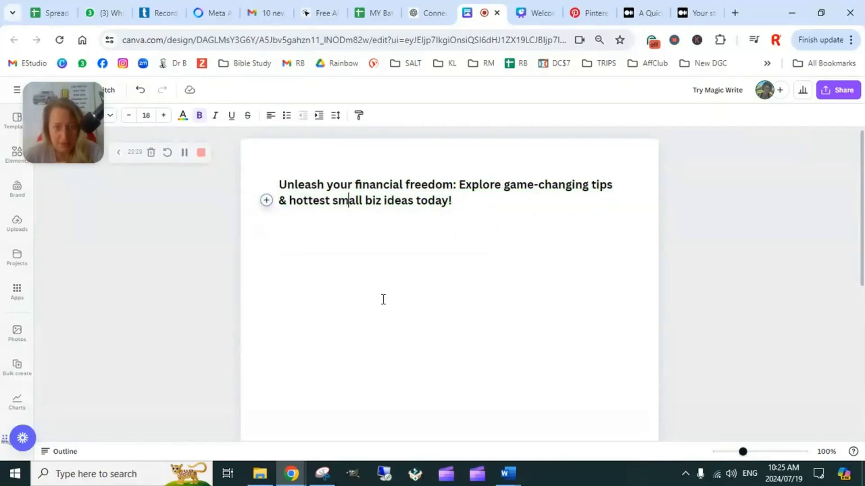
Replace the word "small" with "online" before "biz ideas" in the rewritten title.
left_click(366, 200)
key("BackSpace")
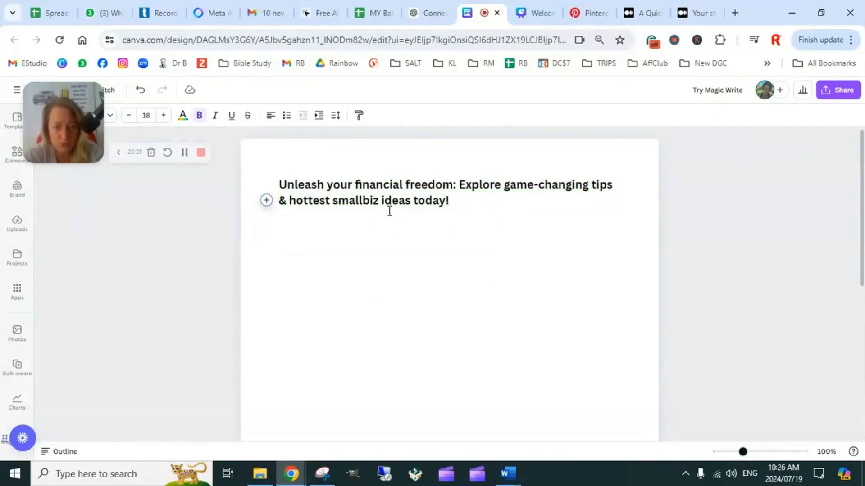
key("BackSpace")
key("BackSpace")
key("BackSpace")
key("BackSpace")
key("BackSpace")
type("o")
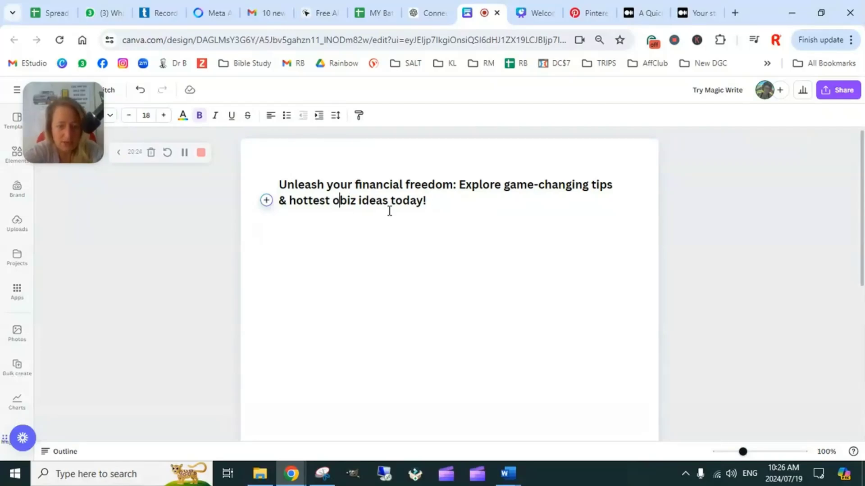
type("nline")
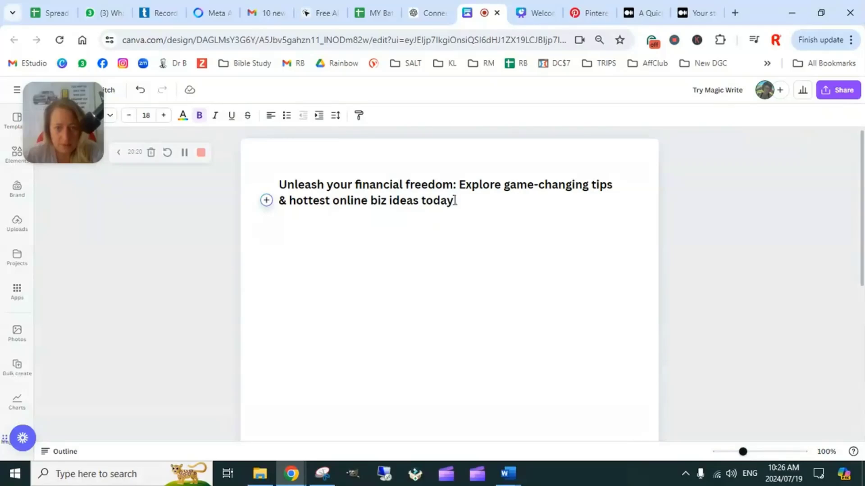
left_click(373, 195)
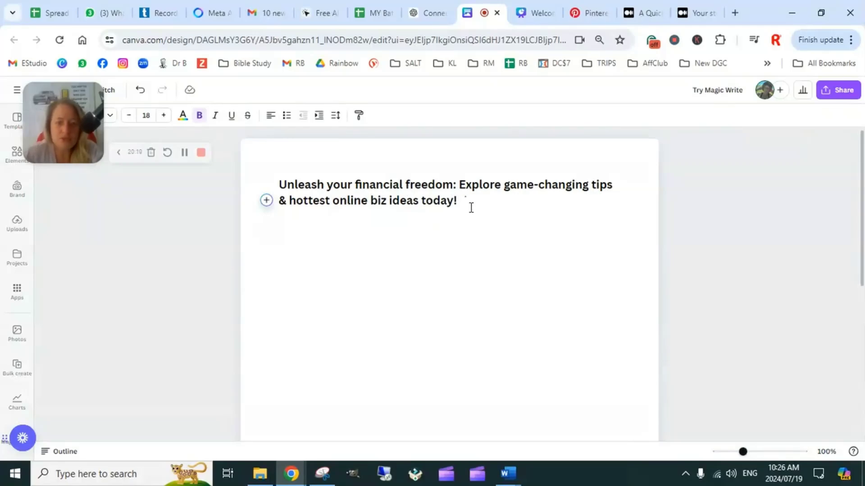
left_click(328, 185)
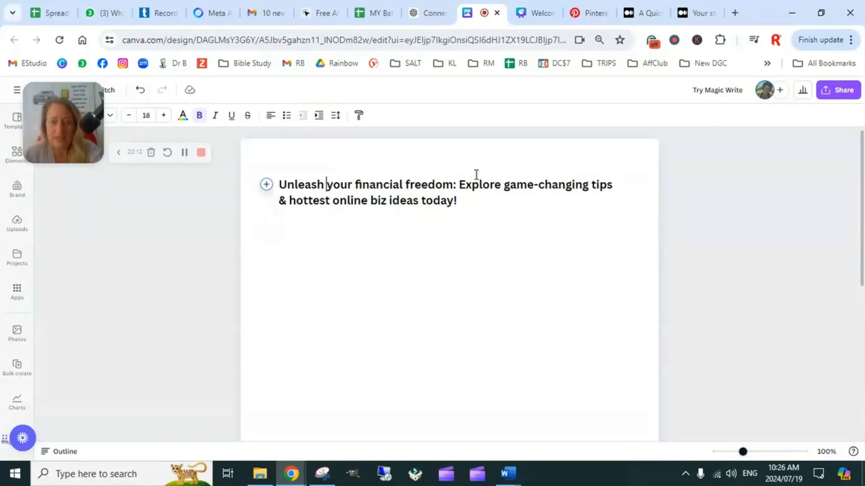
On Medium, open the published story "Crack the code to financial and personal Freedom!" and copy its title.
left_click(638, 15)
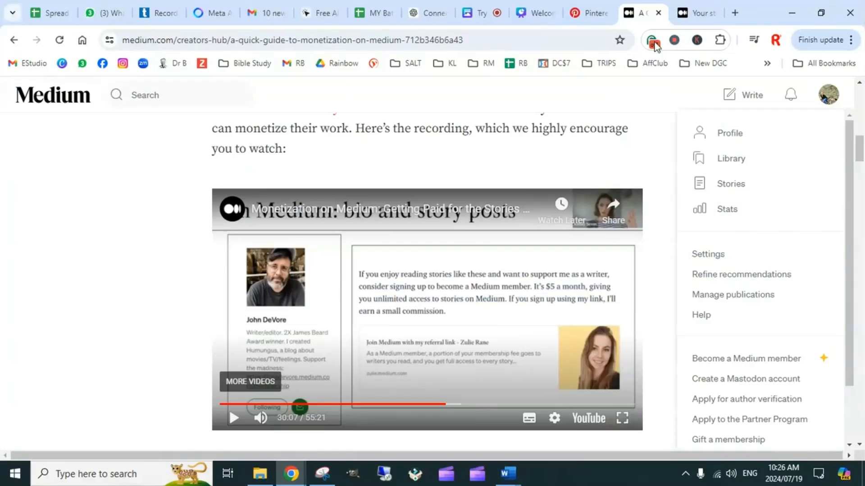
left_click(703, 11)
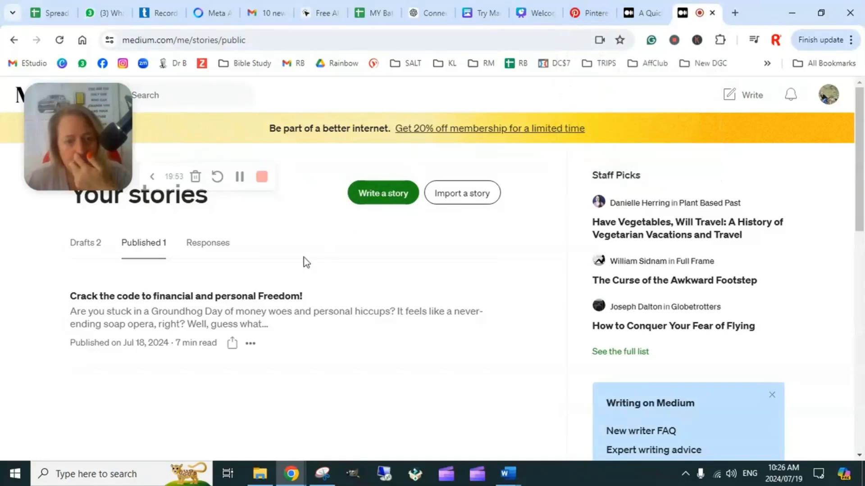
left_click(220, 322)
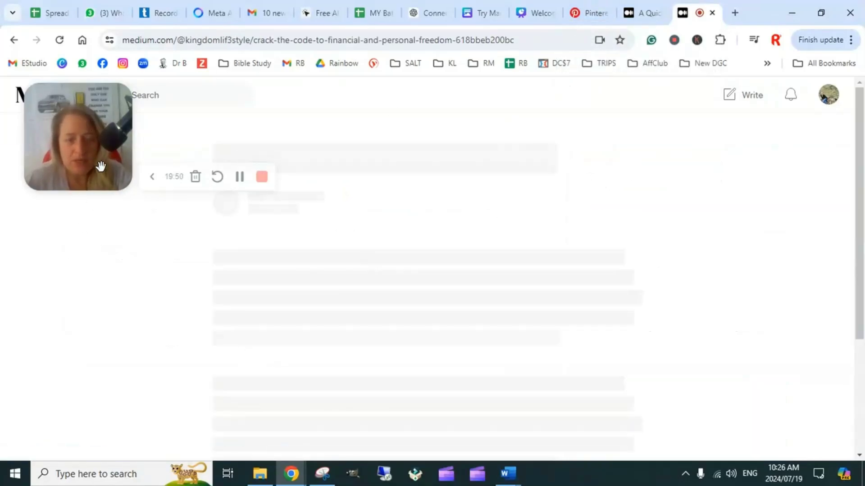
left_click_drag(83, 243, 81, 326)
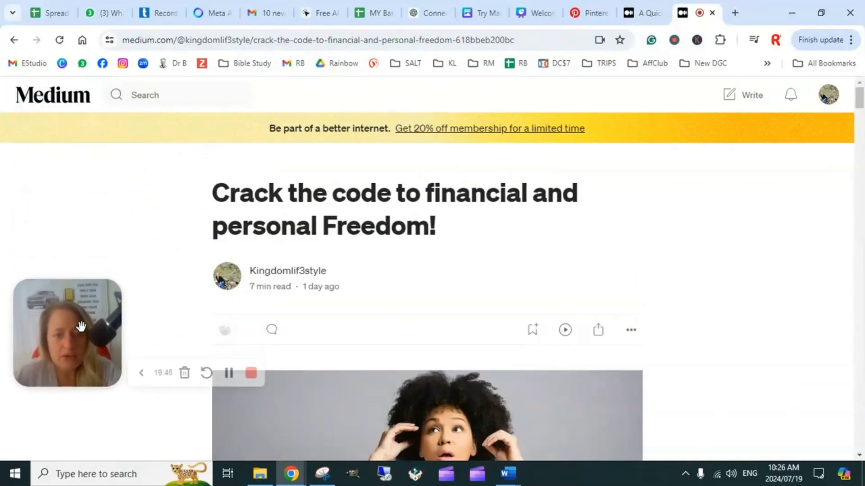
left_click_drag(443, 231, 211, 194)
key("ctrl+c")
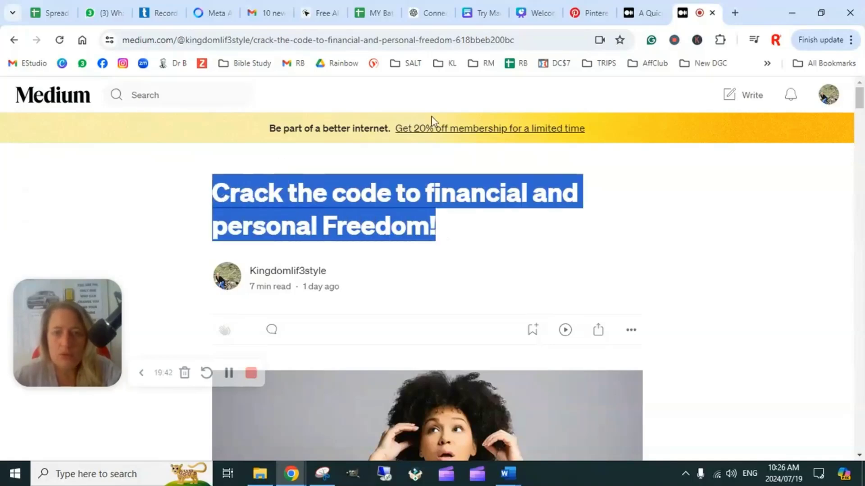
In ChatGPT, draft "take the title above and incorporate it with this title -" followed by the copied Medium story title.
left_click(434, 15)
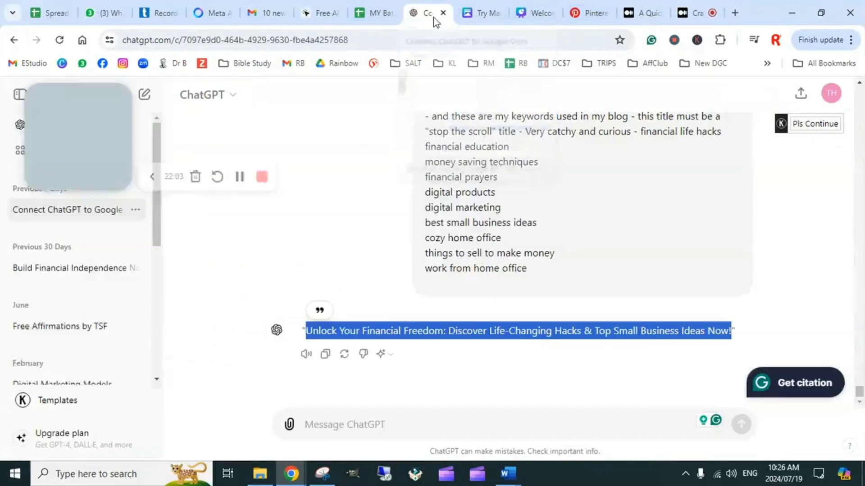
left_click(326, 426)
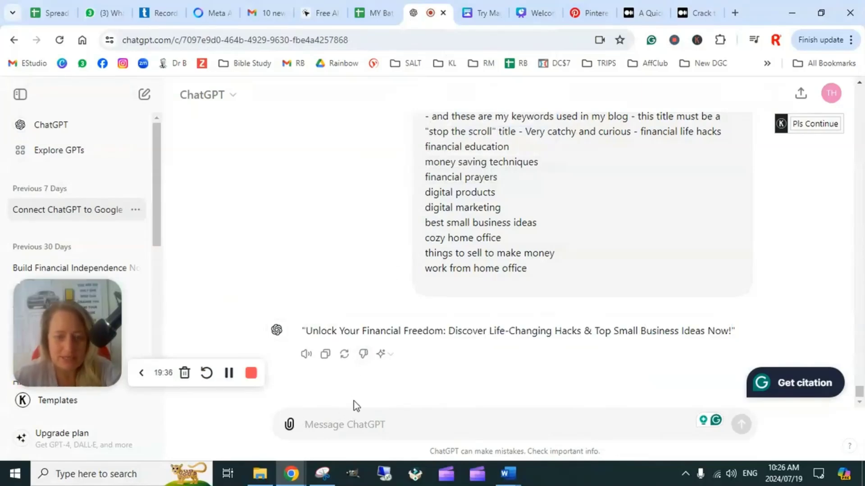
type("take th")
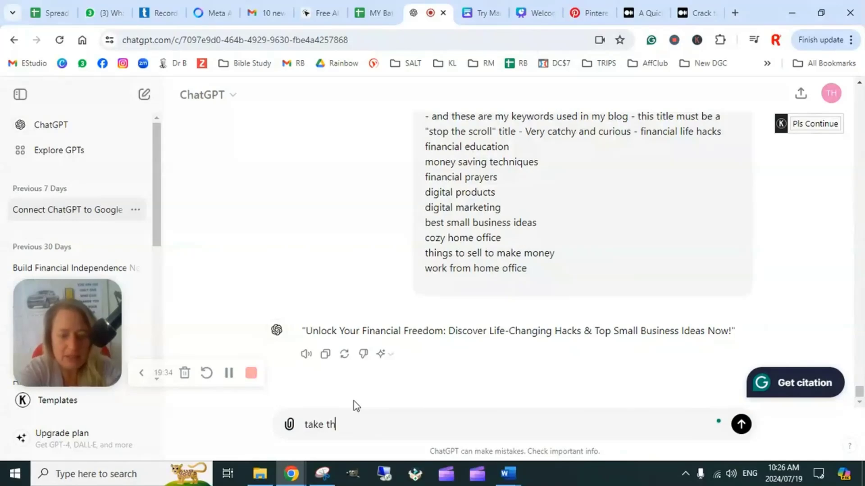
type("e")
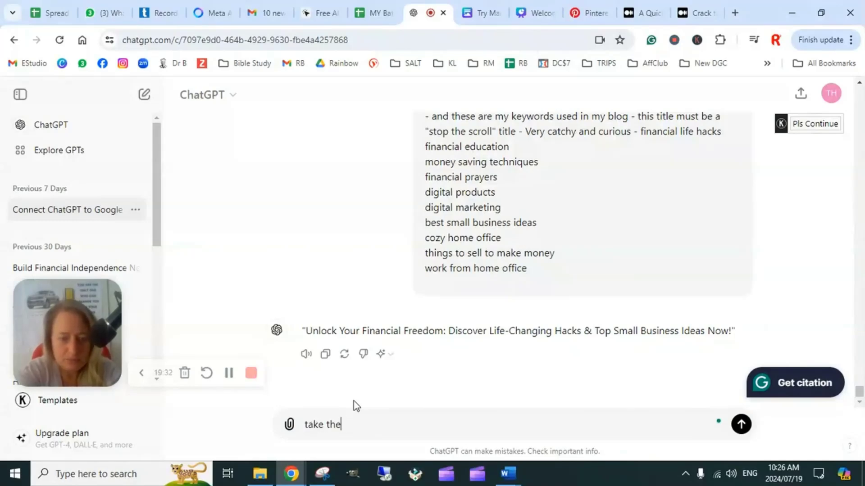
type("t  title above")
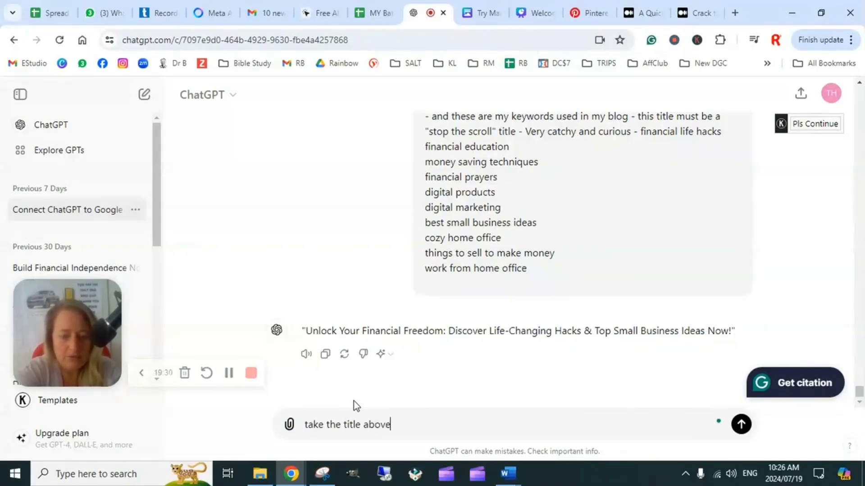
type(" and ")
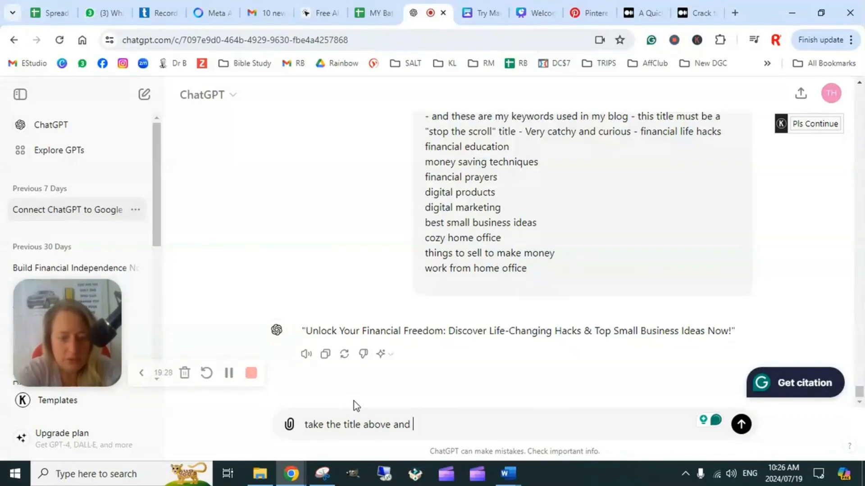
type("incorpora")
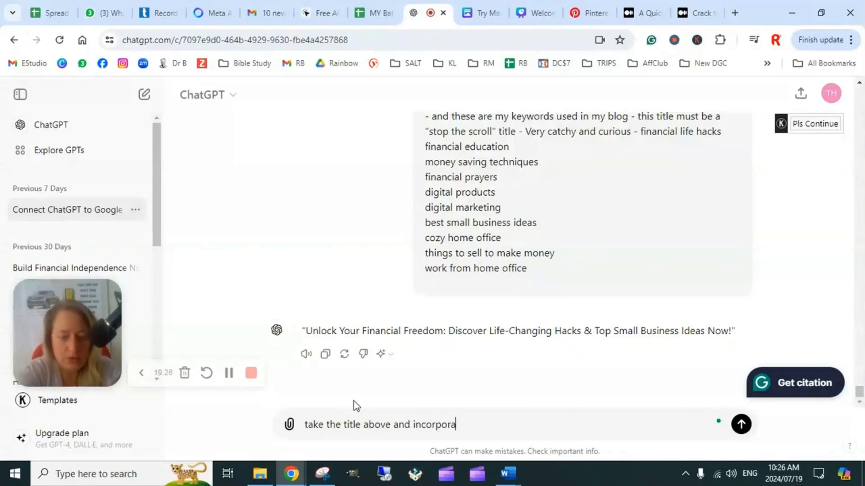
type("te it with")
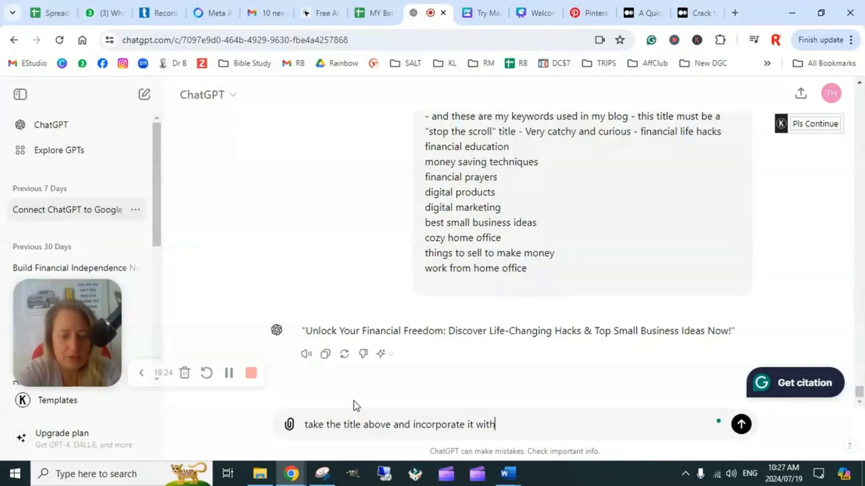
type(" this t")
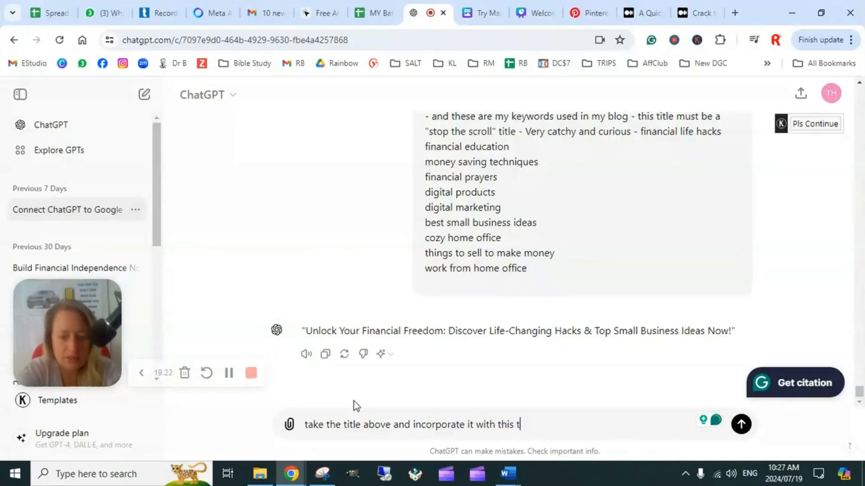
type("itle -")
key("ctrl+v")
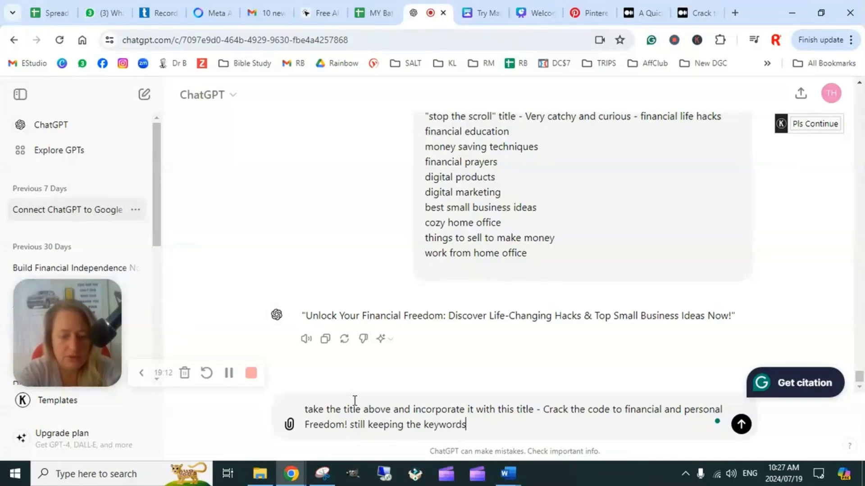
Finish the prompt with "still keeping the keywords in mind", submit it, and review both responses through to the final title choice.
type("in mind")
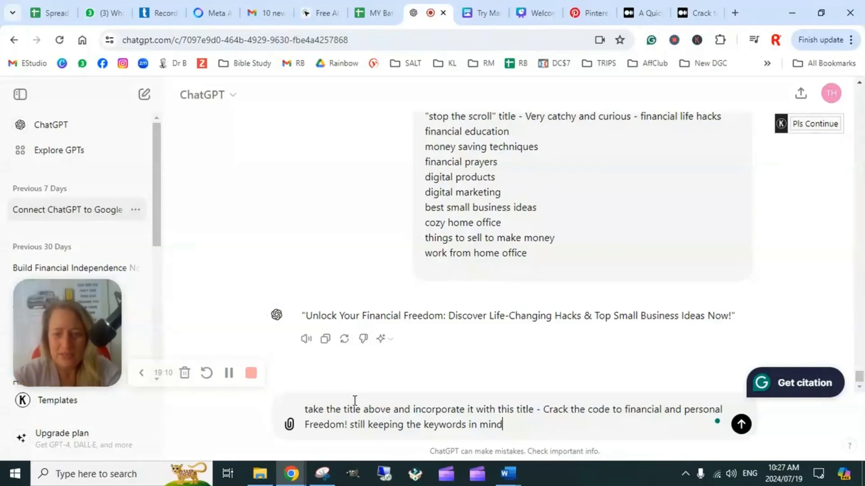
key("Return")
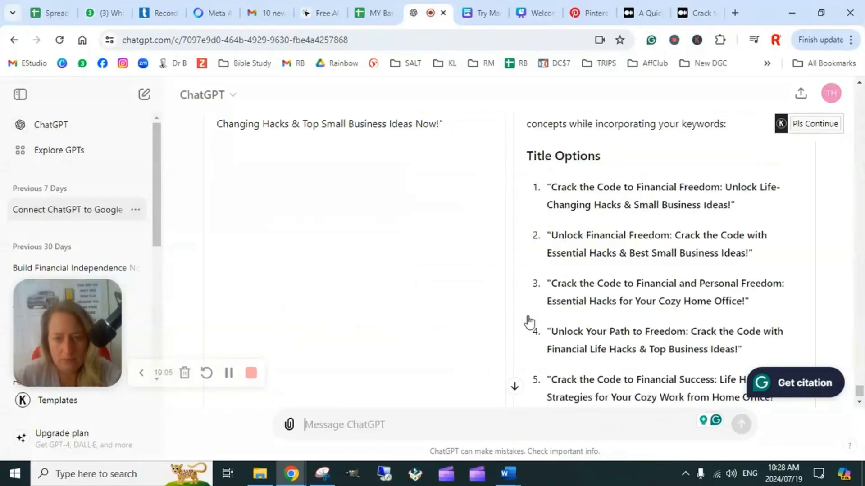
scroll(531, 323, "up", 5)
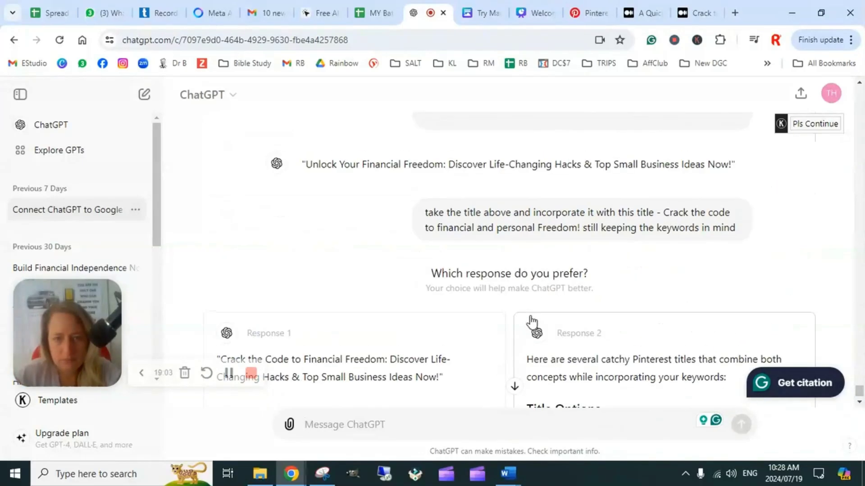
scroll(532, 322, "down", 3)
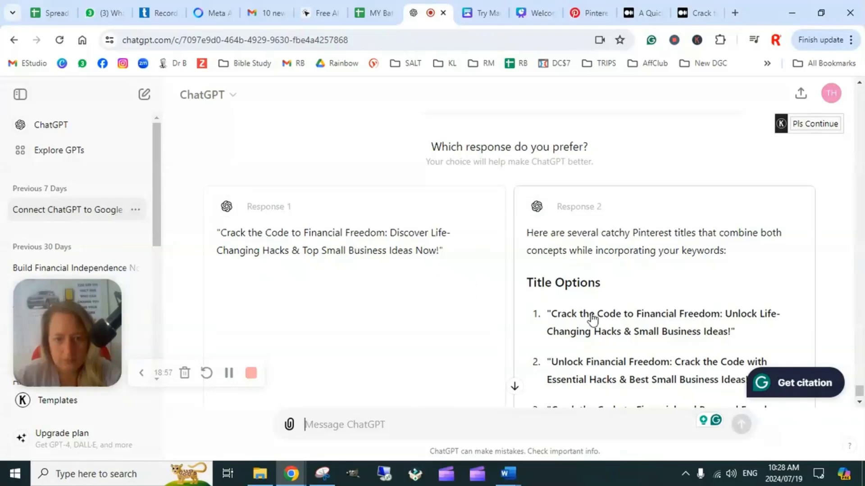
scroll(599, 315, "down", 3)
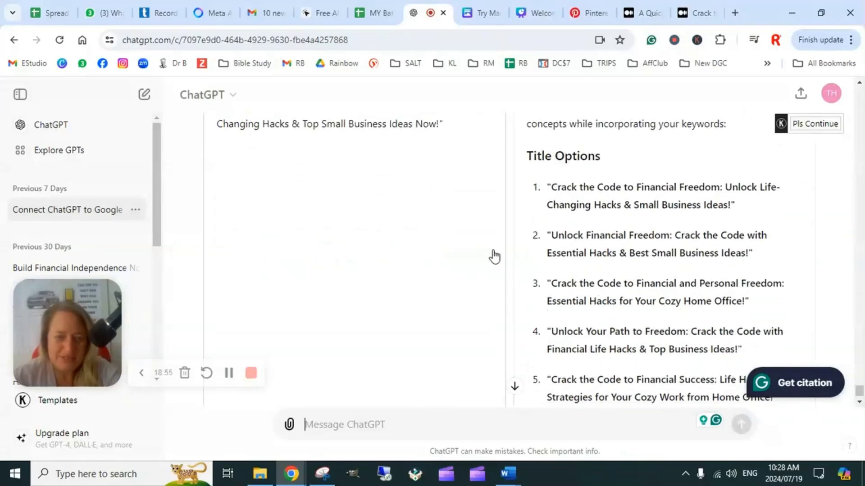
scroll(627, 262, "down", 8)
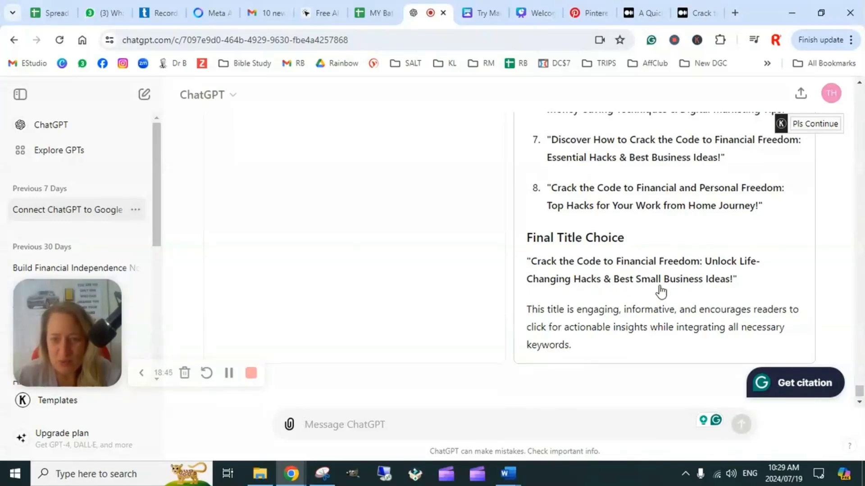
Review the eight title options in the second ChatGPT response, choosing to wait for the unresponsive page.
scroll(658, 295, "up", 2)
scroll(655, 298, "down", 1)
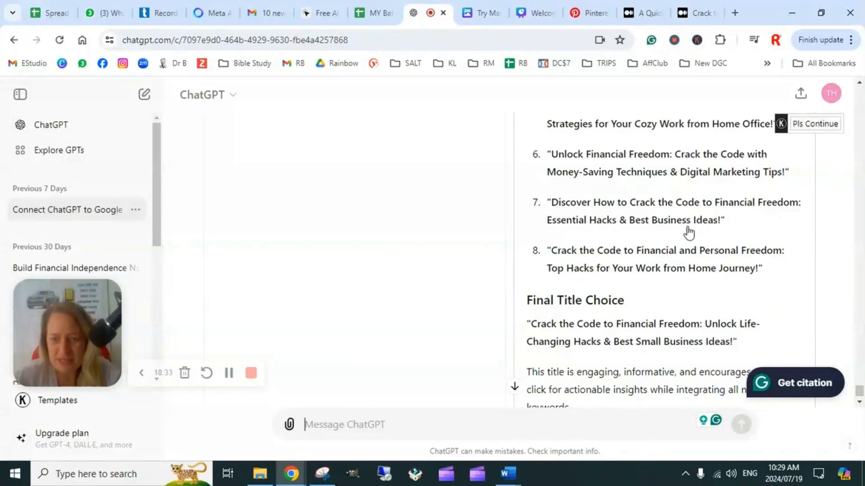
scroll(653, 253, "up", 2)
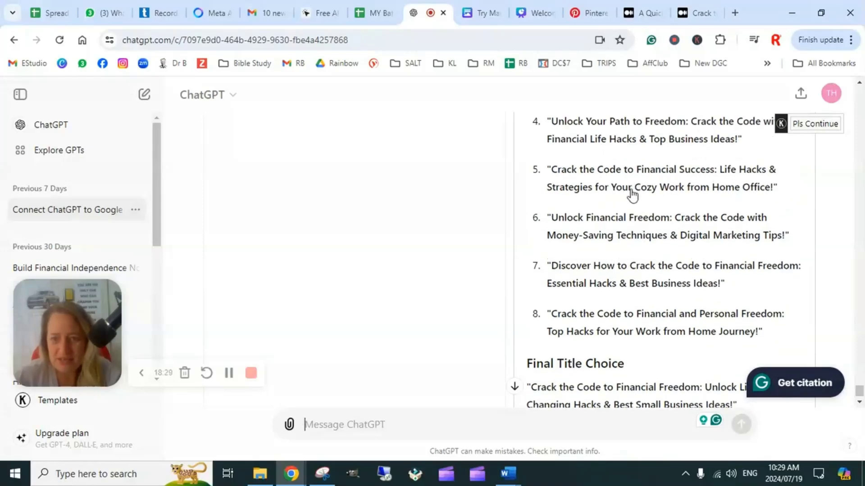
scroll(673, 240, "up", 2)
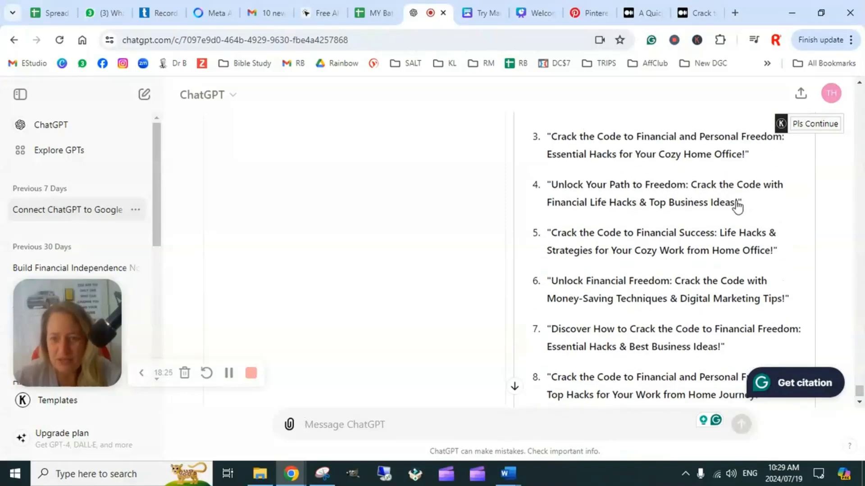
scroll(666, 261, "up", 4)
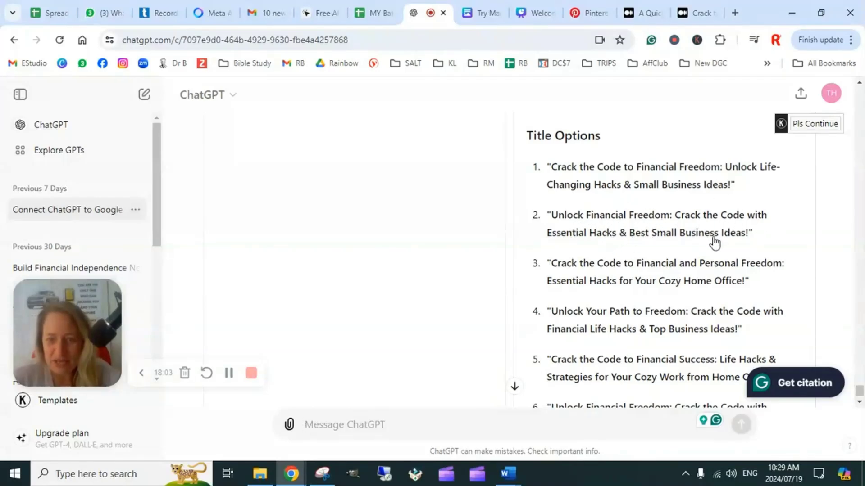
scroll(644, 277, "down", 1)
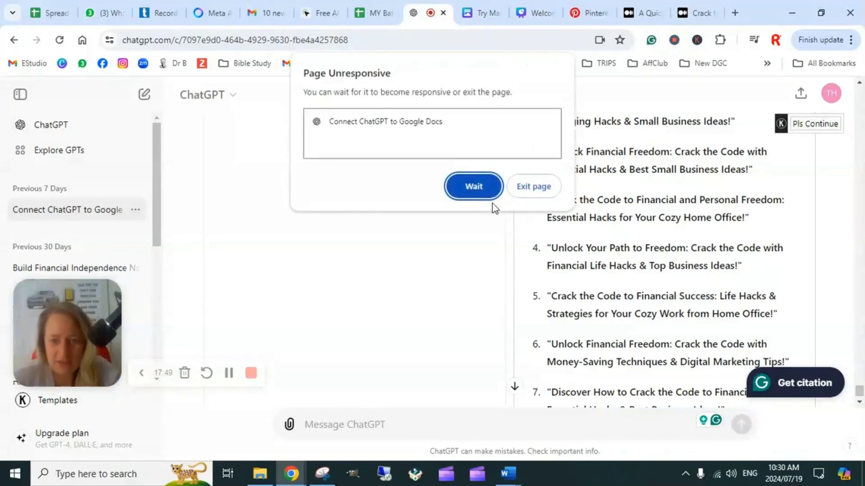
left_click(489, 191)
left_click(472, 191)
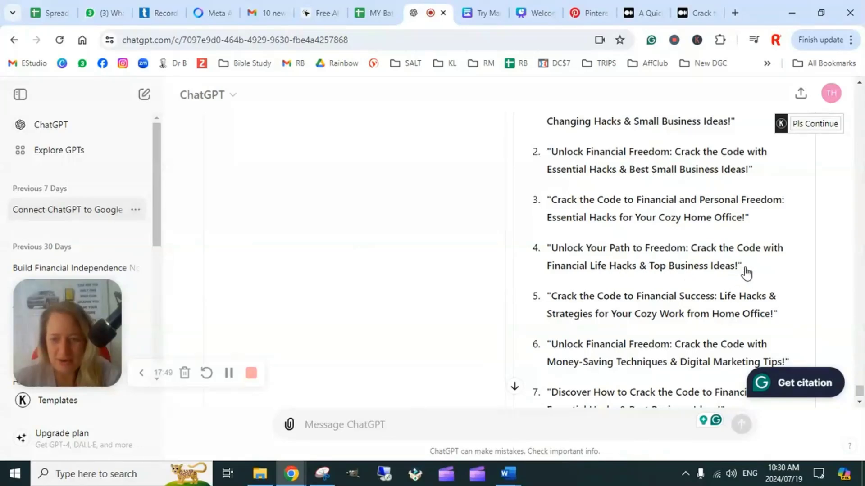
Keep the second response and copy its title "Discover How to Crack the Code to Financial Freedom: Essential Hacks & Best Business Ideas!".
left_click_drag(743, 272, 511, 258)
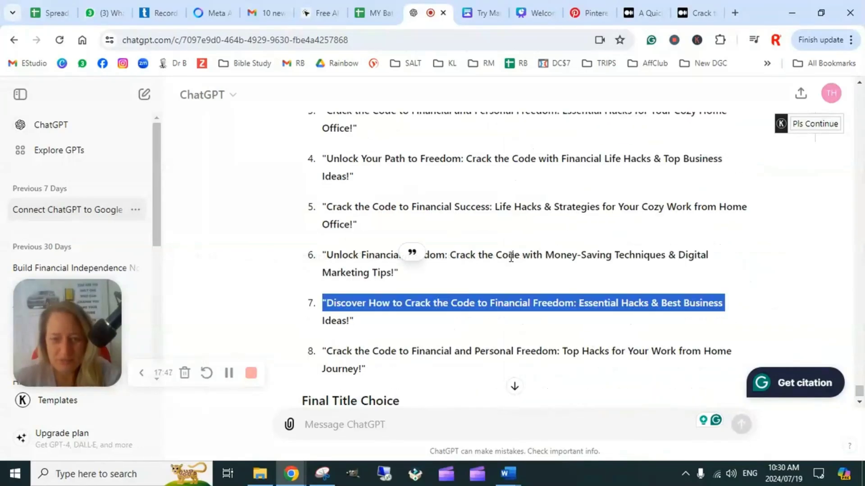
left_click(356, 318)
scroll(426, 292, "up", 3)
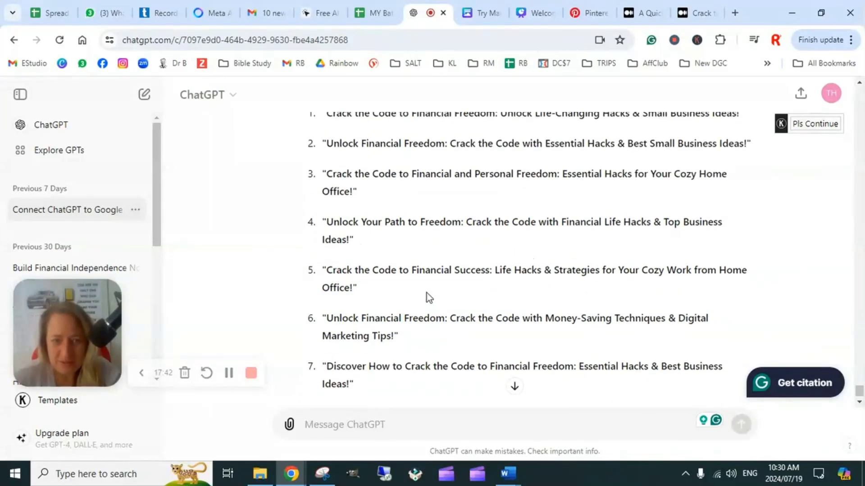
scroll(462, 282, "down", 3)
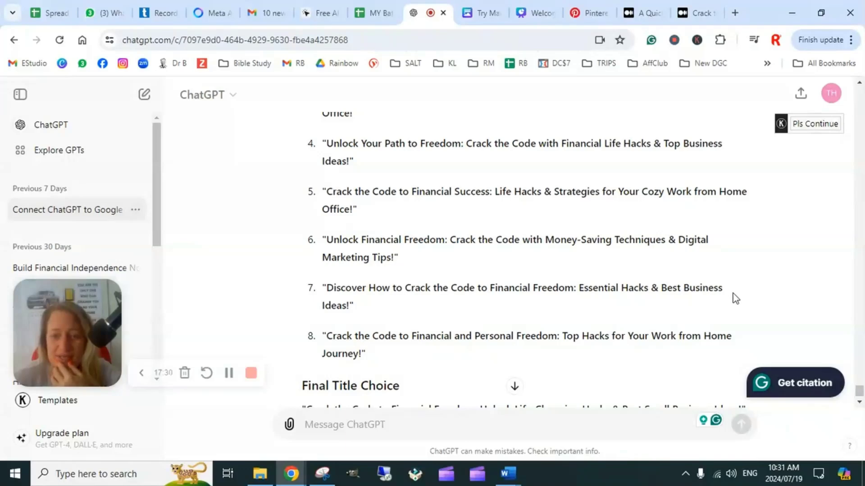
left_click_drag(352, 307, 326, 291)
key("ctrl+c")
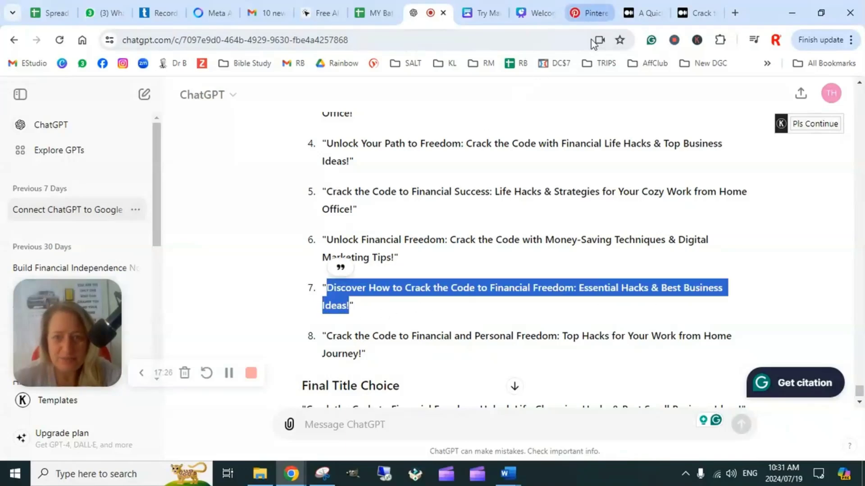
On Pinterest, paste the copied title into the Pin's title field.
left_click(590, 13)
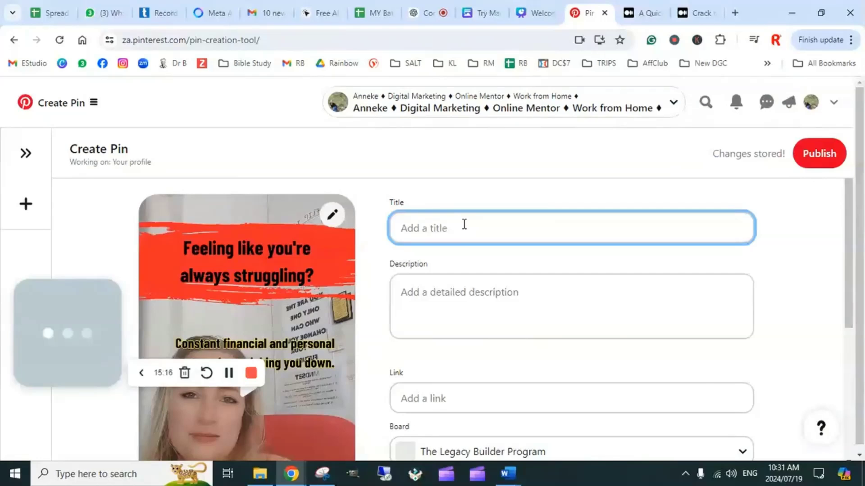
left_click(464, 224)
key("ctrl+v")
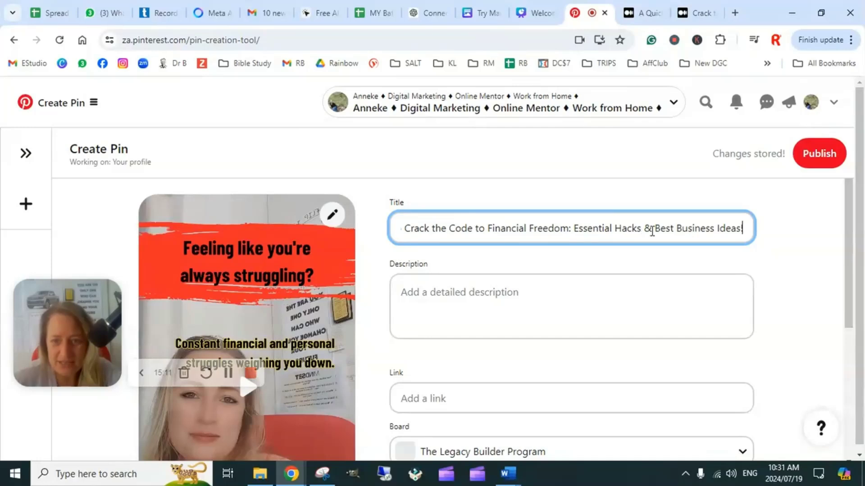
In the Pin title, replace "Best" before "Business Ideas!" with "Top Online".
left_click_drag(673, 229, 669, 229)
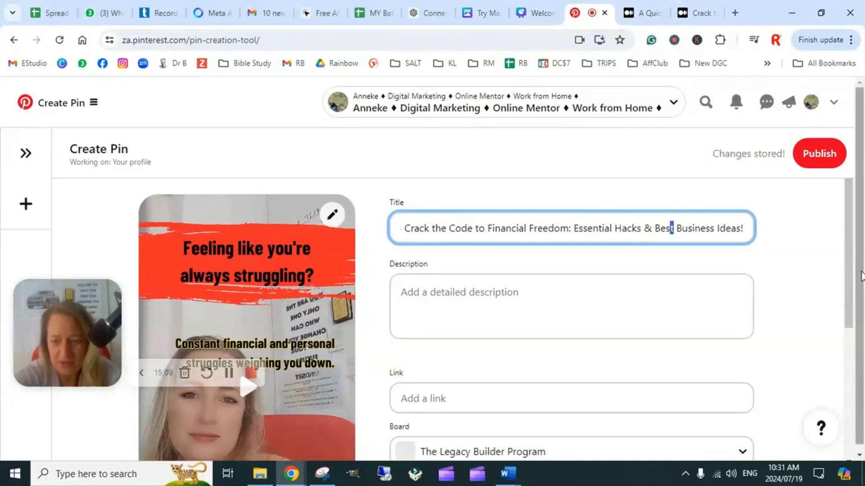
key("BackSpace")
key("BackSpace")
key("BackSpace")
key("BackSpace")
type("T")
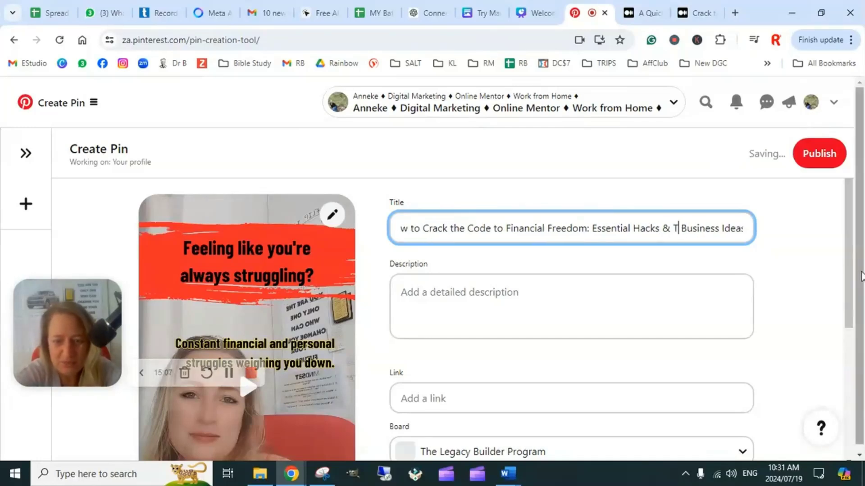
type("op")
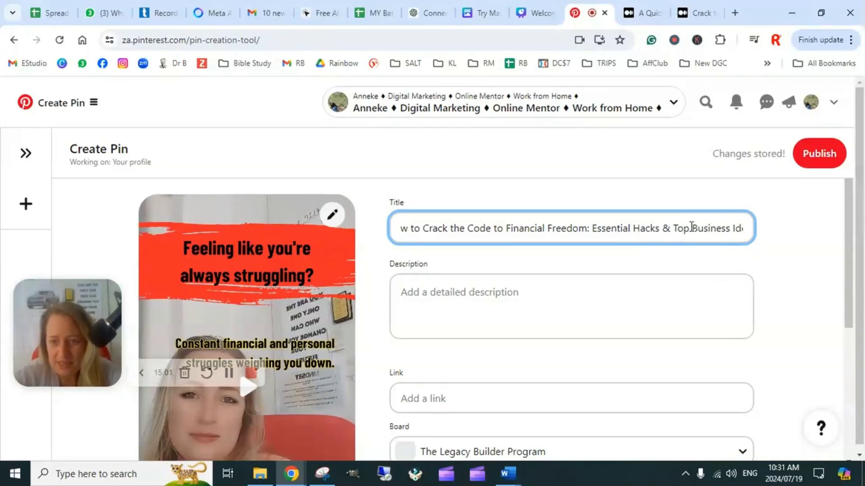
type("Online ")
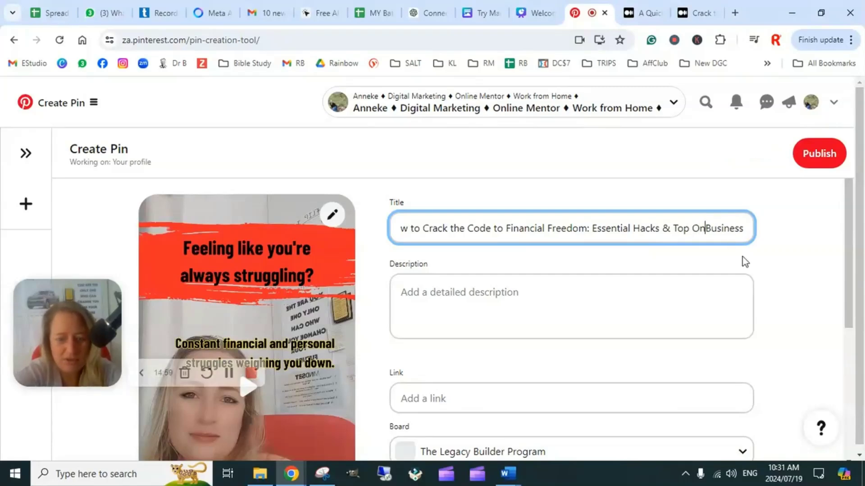
type("Busi")
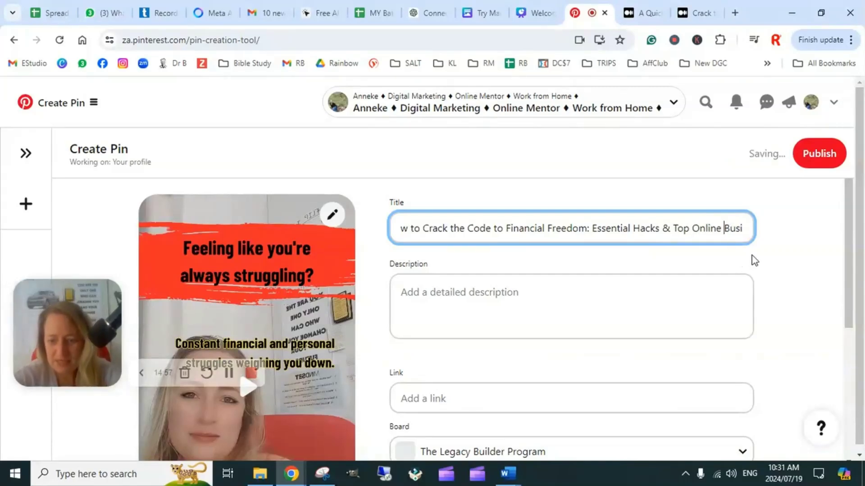
type("ness Ideas!")
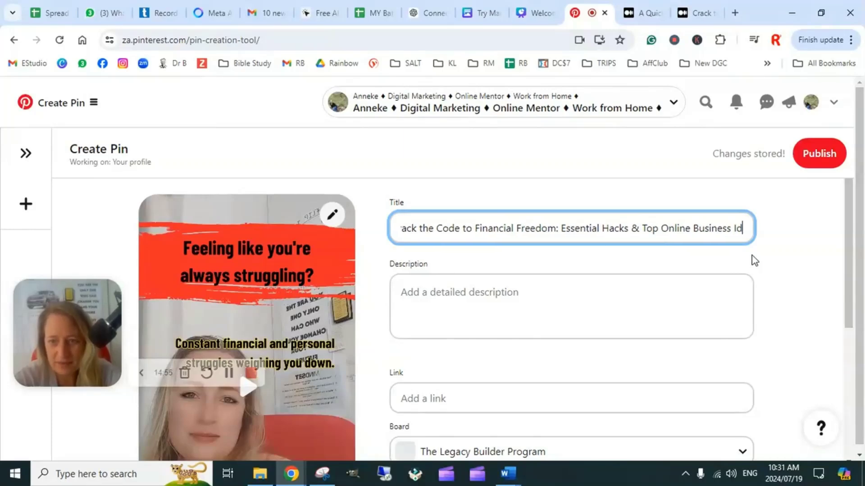
Reword the end of the Pin title so it reads "Businesses for 2024" in place of "Business Ideas!".
key("BackSpace")
key("BackSpace")
key("BackSpace")
key("BackSpace")
key("BackSpace")
key("BackSpace")
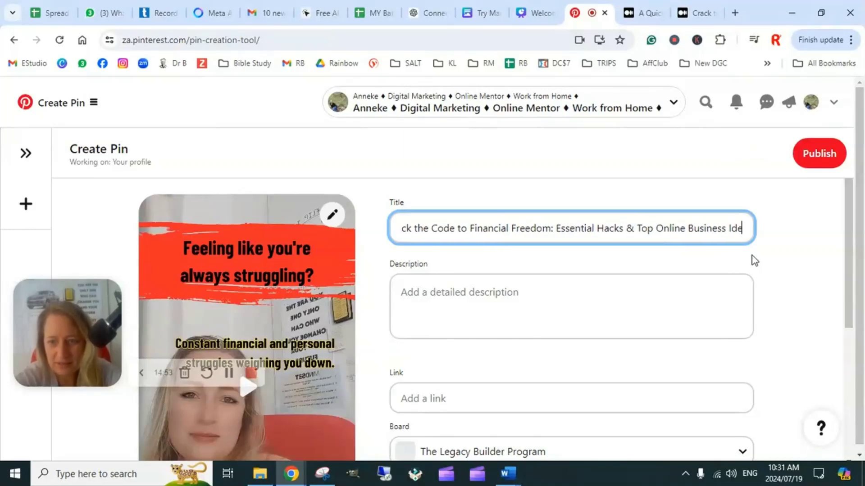
key("BackSpace")
type("es")
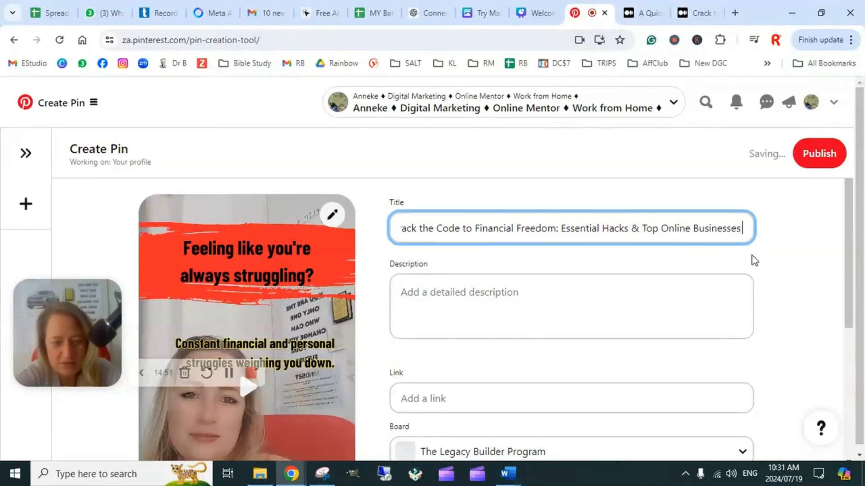
type(" for 2024")
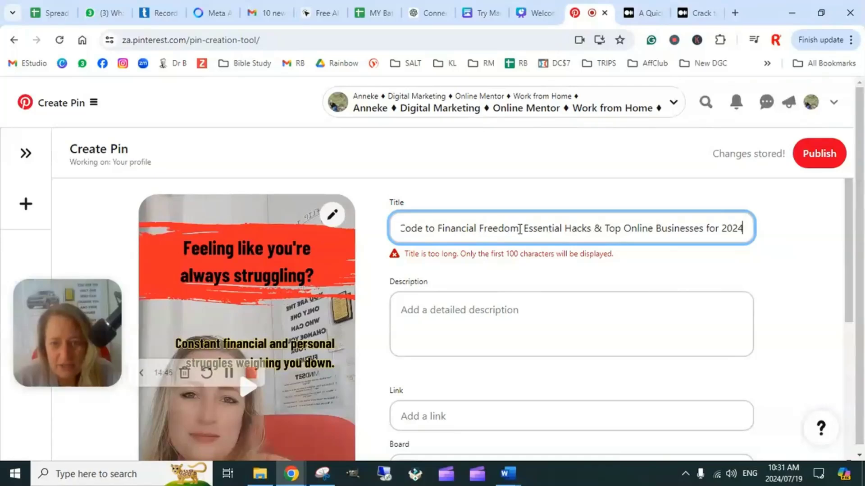
Shorten the Pin title by removing "Essential Hacks &" after "Financial Freedom:".
left_click(566, 228)
key("BackSpace")
key("BackSpace")
key("BackSpace")
key("BackSpace")
key("BackSpace")
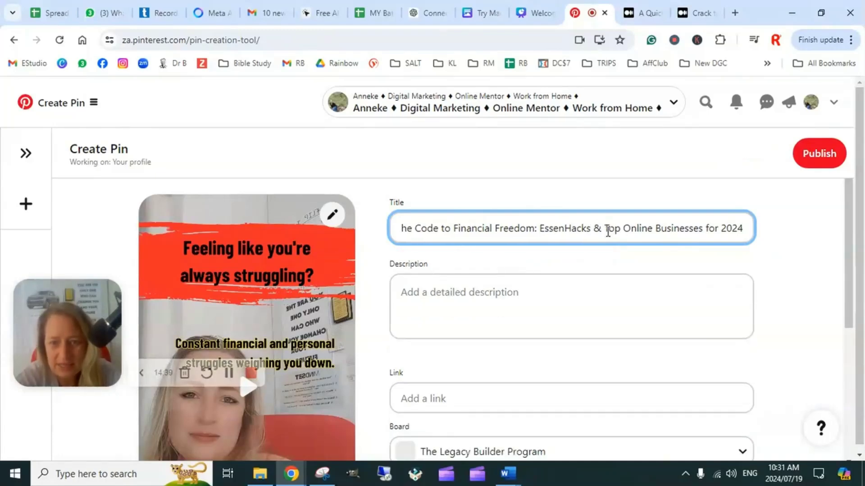
key("BackSpace")
key("BackSpace")
key("BackSpace")
key("BackSpace")
key("BackSpace")
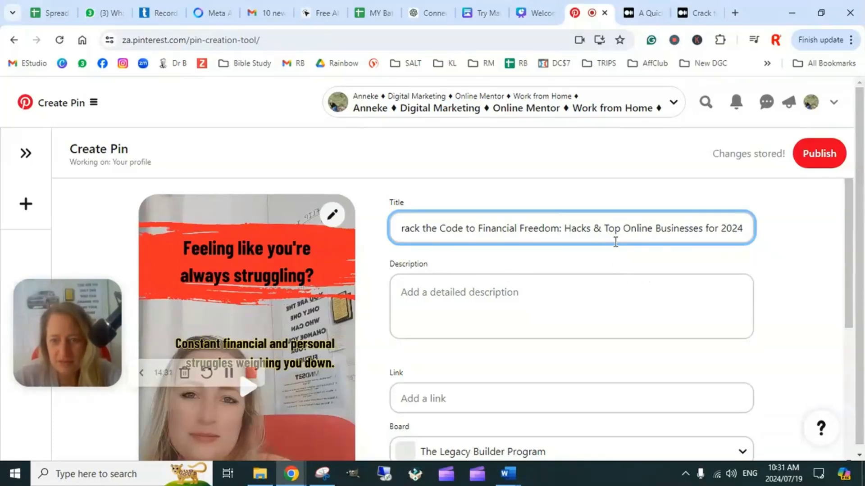
key("BackSpace")
key("BackSpace")
key("BackSpace")
key("BackSpace")
key("BackSpace")
key("BackSpace")
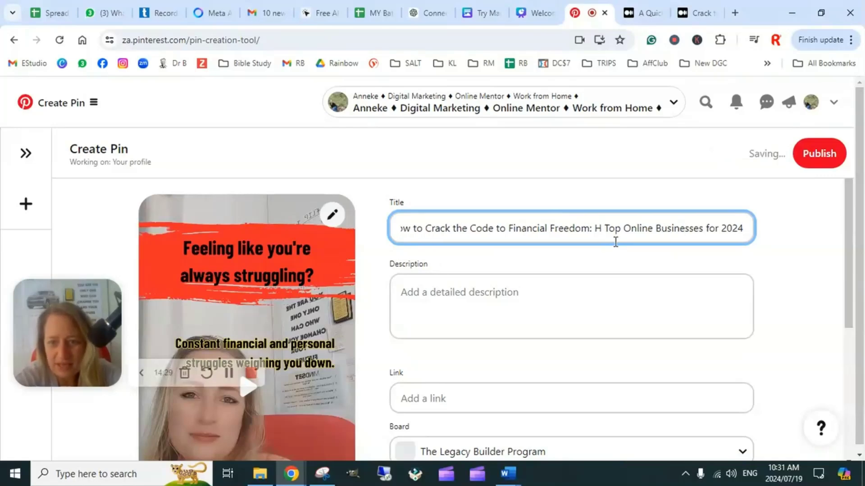
key("BackSpace")
key("BackSpace")
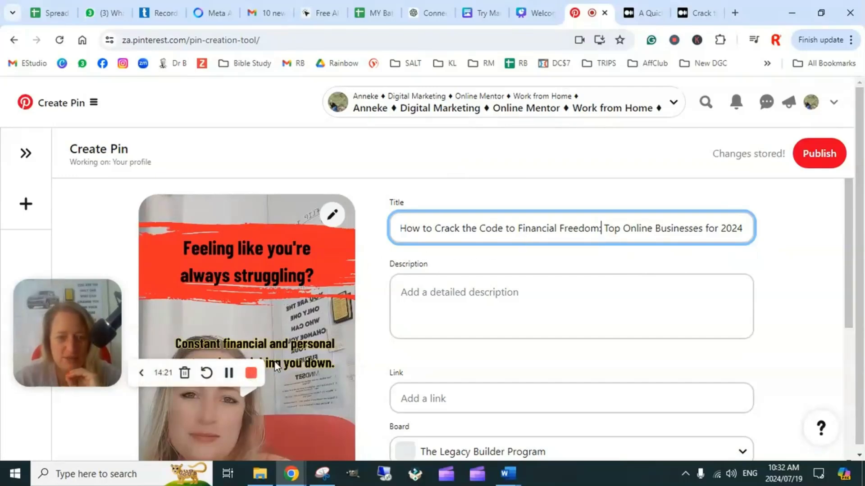
Copy the complete Pin title "Discover How to Crack the Code to Financial Freedom: Top Online Businesses for 2024".
left_click(454, 293)
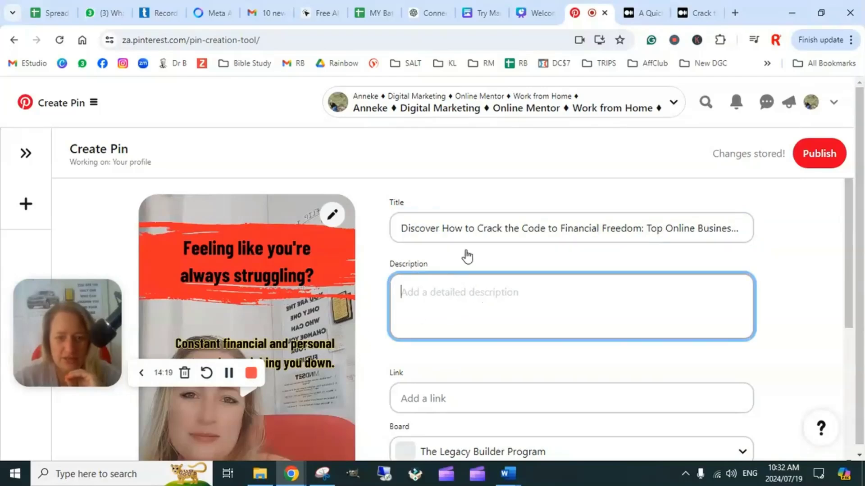
triple_click(502, 230)
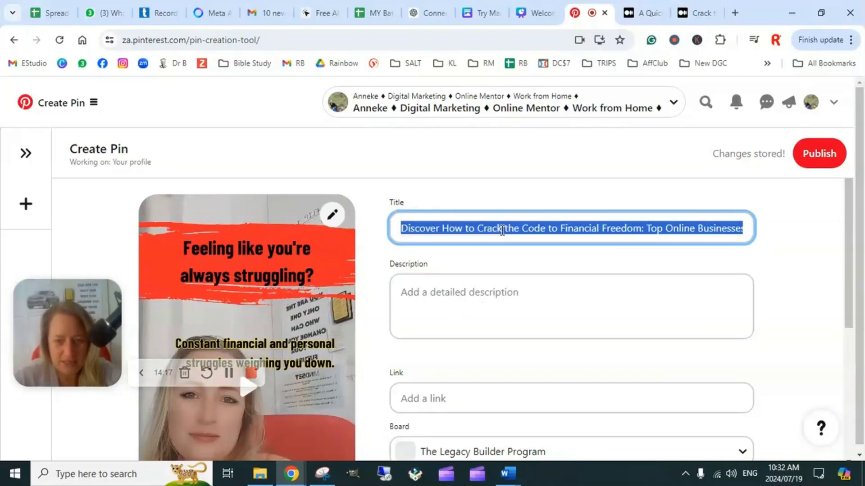
left_click(443, 292)
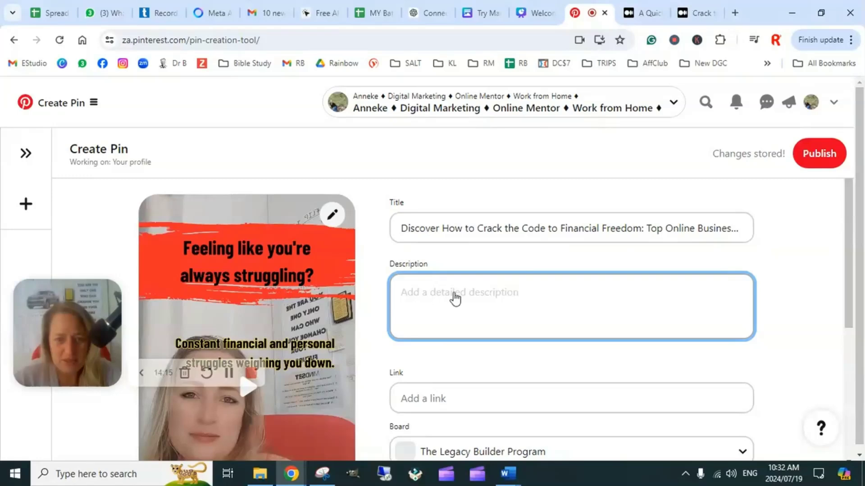
scroll(540, 290, "down", 1)
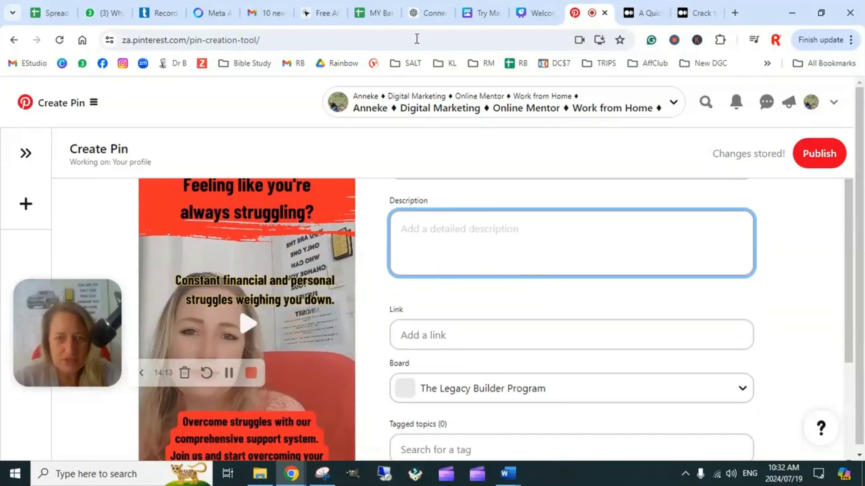
In ChatGPT, draft "take this title -" followed by the copied Pin title and "and use this copy -".
left_click(430, 14)
scroll(406, 350, "down", 3)
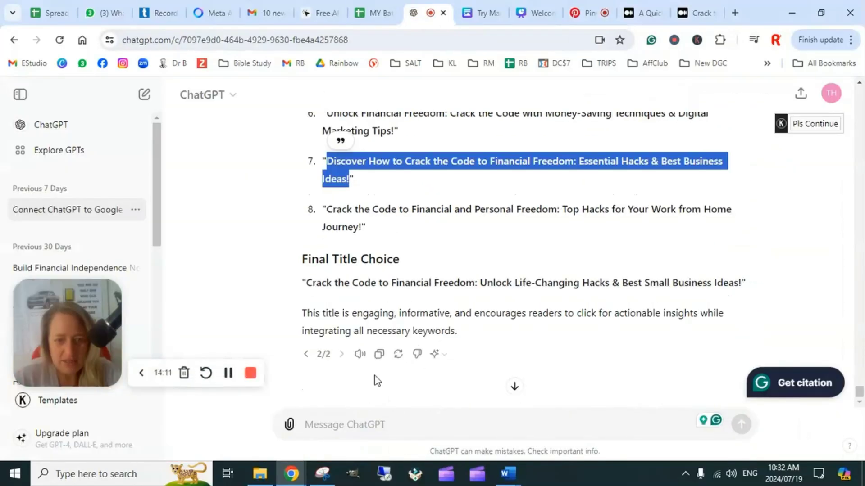
left_click(355, 425)
type("t")
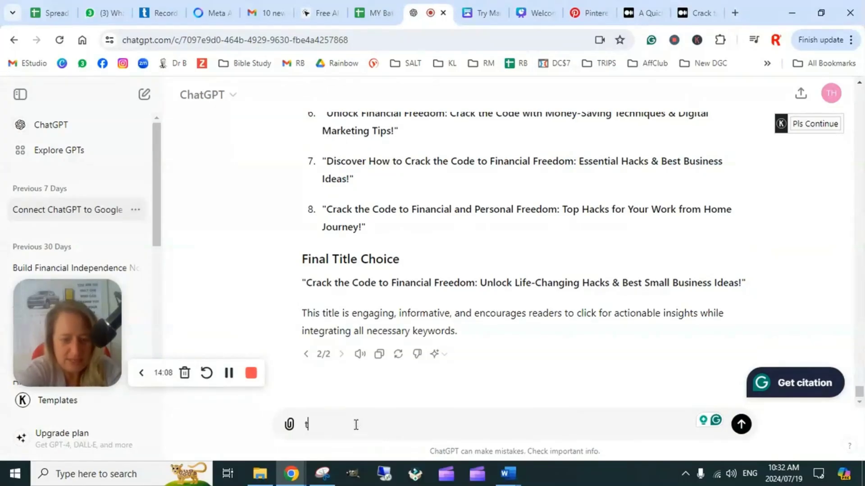
type("ake this")
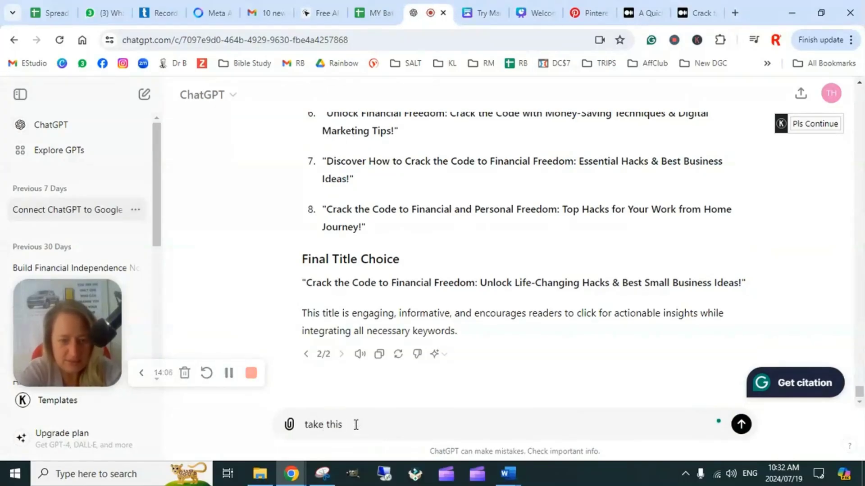
type(" title -")
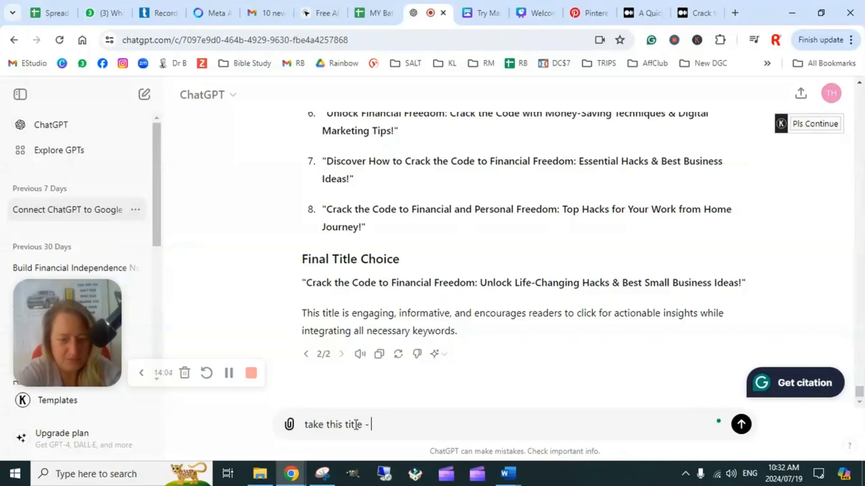
key("ctrl+v")
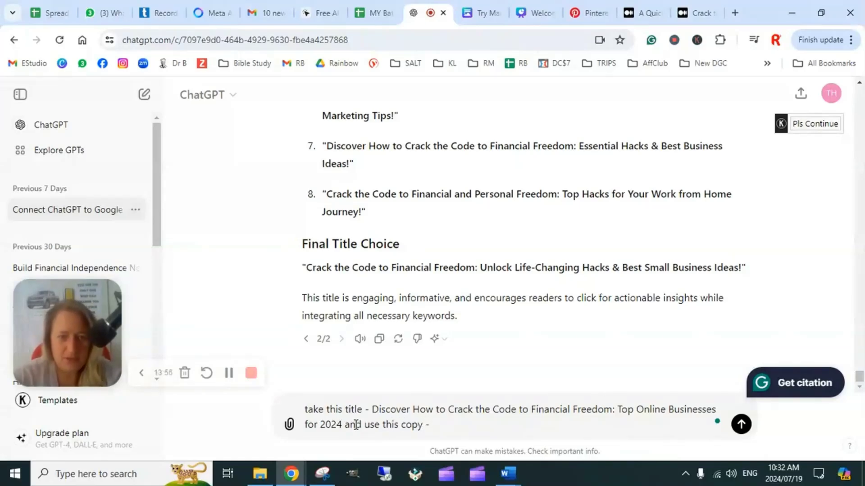
Copy the "Feeling like you're always struggling?" row, cells A147:D147, from the content calendar into the ChatGPT prompt after "use this copy -".
left_click(376, 13)
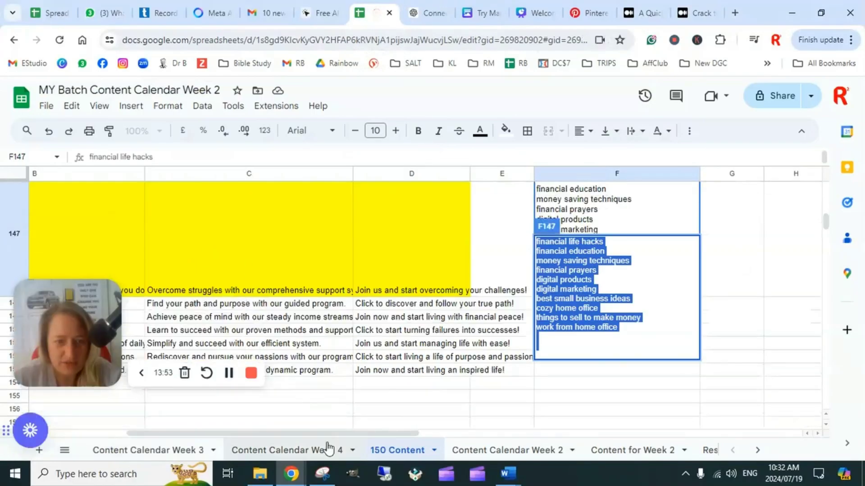
left_click_drag(320, 434, 164, 431)
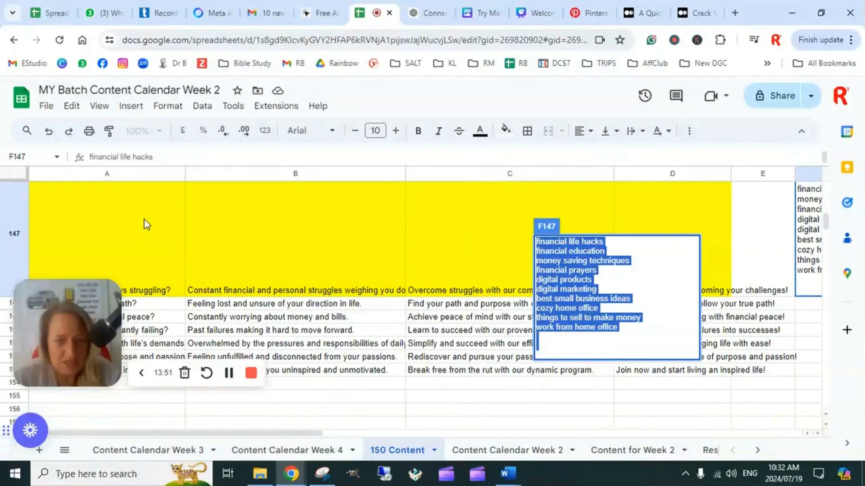
left_click_drag(144, 220, 638, 215)
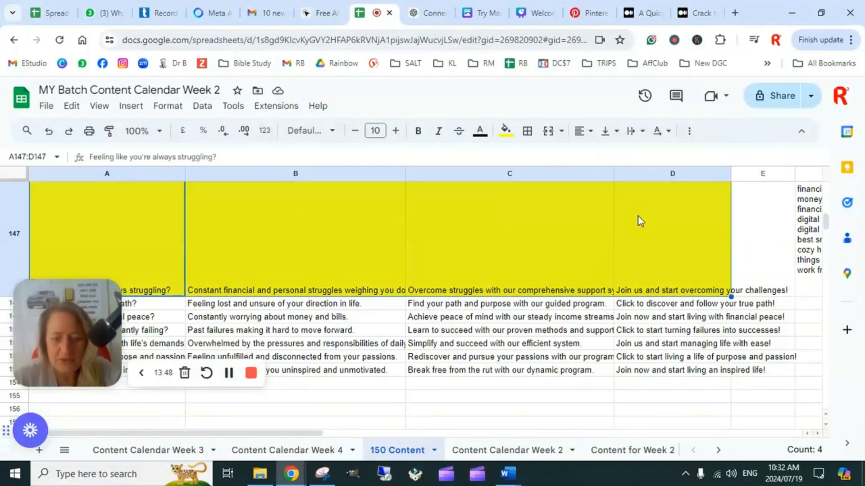
key("ctrl+c")
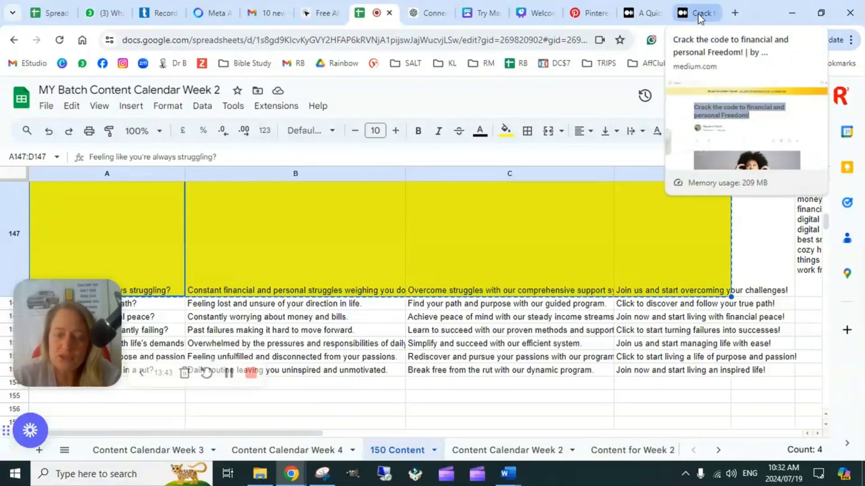
left_click(432, 10)
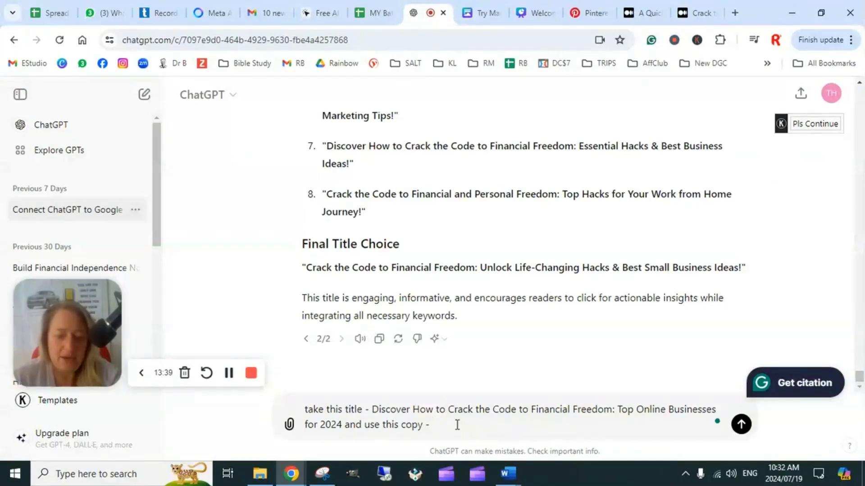
key("ctrl+v")
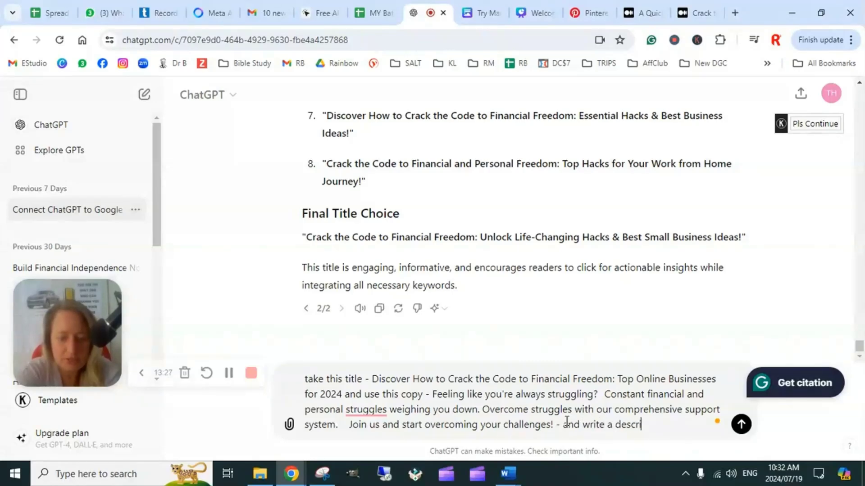
Finish the prompt with "- and write a description for my Pinterest post and tell my readers to check out my blog" and send it.
type("ion for my")
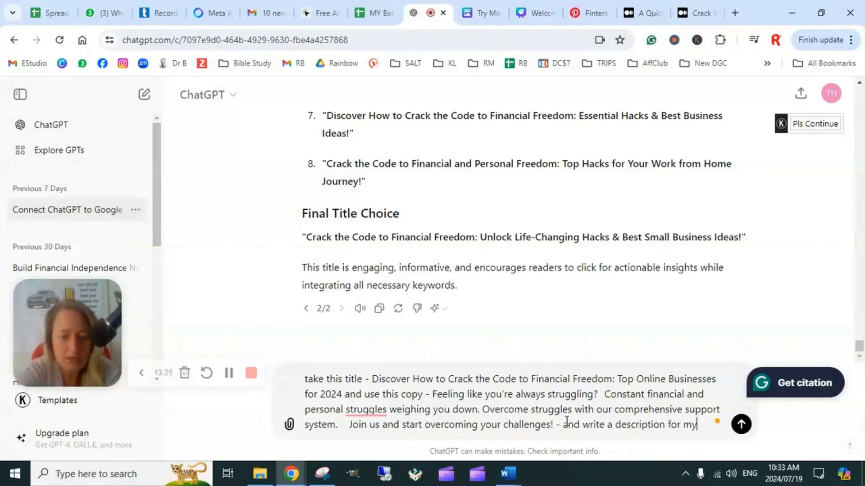
type(" Pinteres")
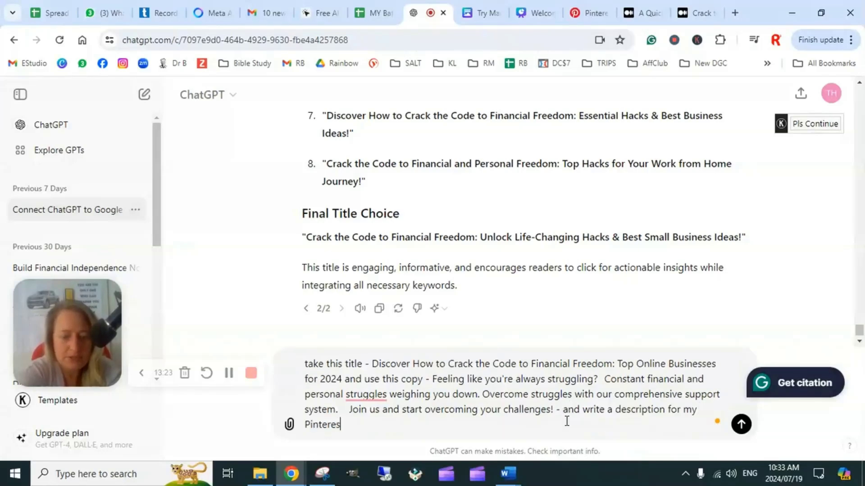
type("t post ")
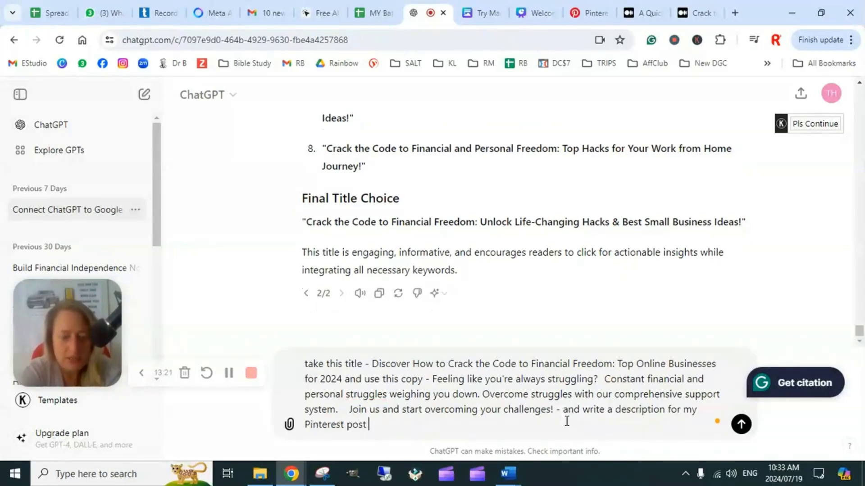
type("and")
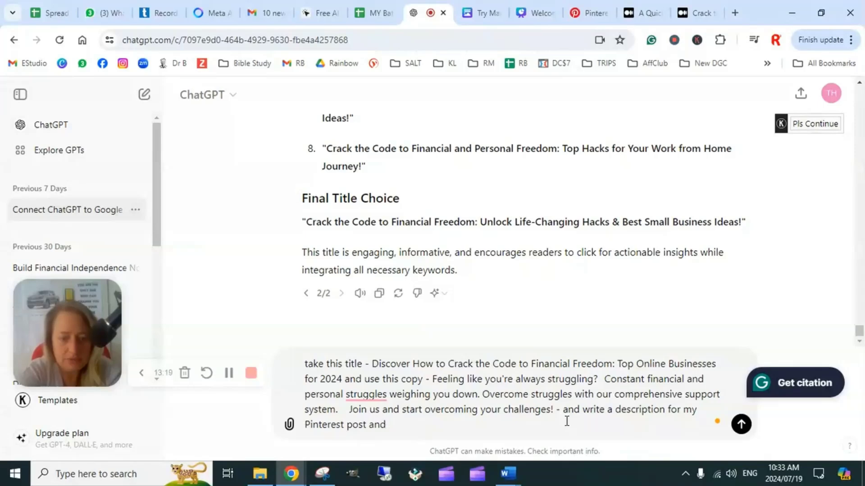
type(" tell my reade")
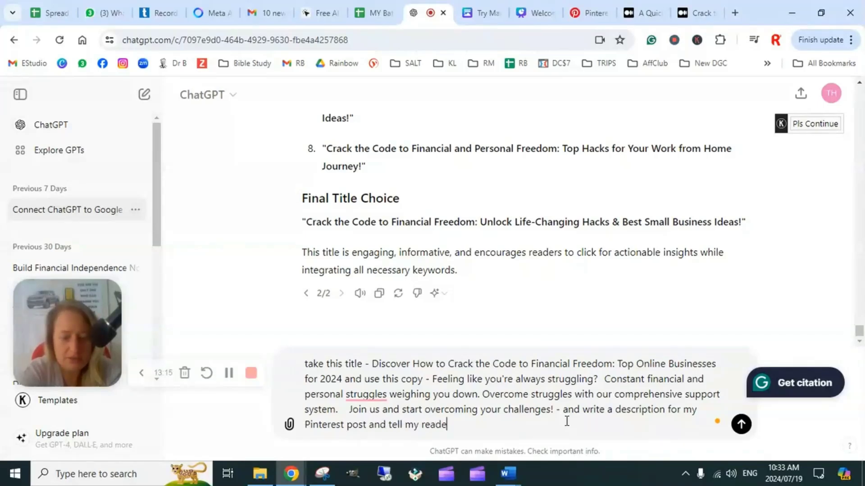
type("rs to")
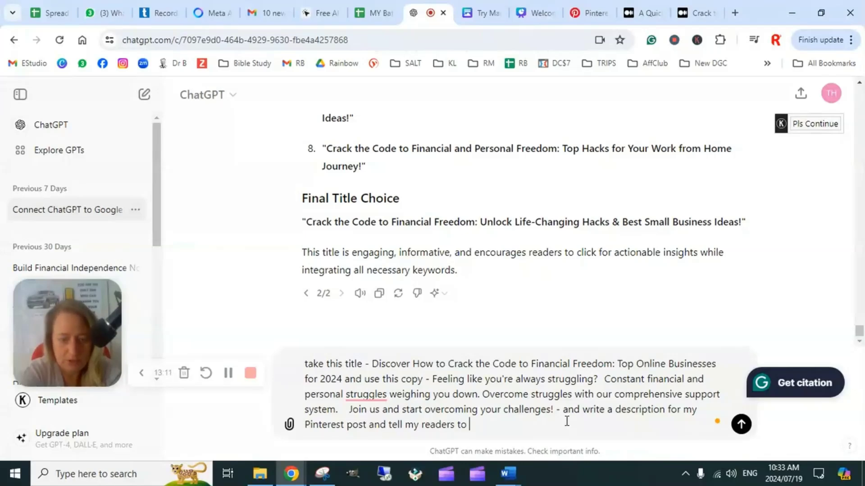
type(" check out my")
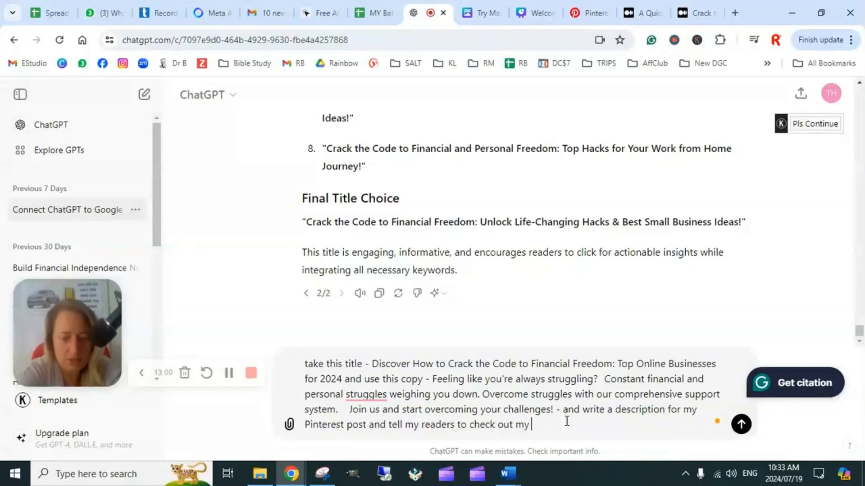
type(" blog")
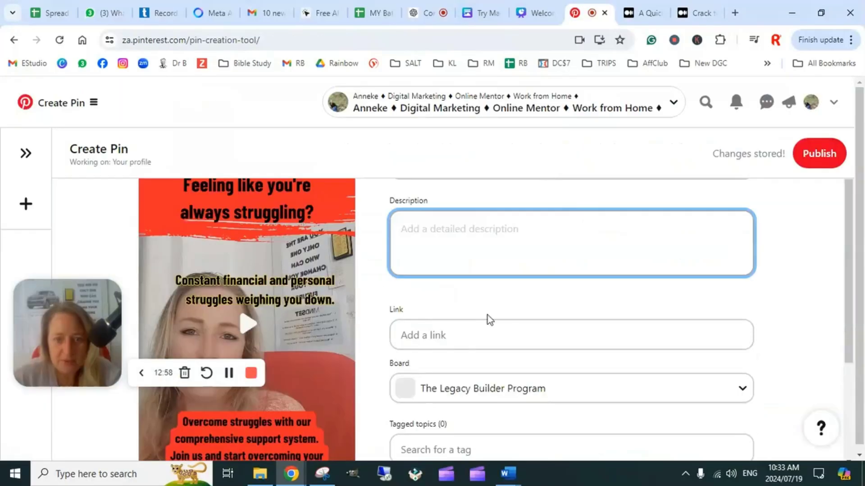
scroll(487, 315, "down", 2)
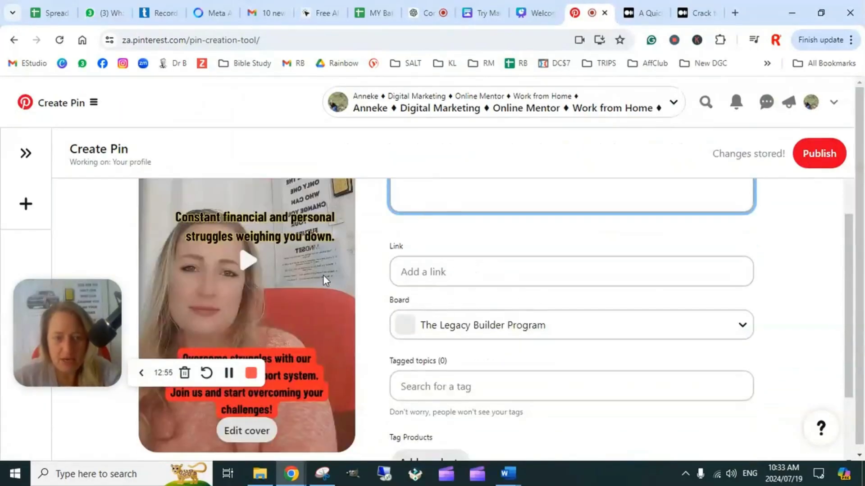
scroll(567, 284, "up", 3)
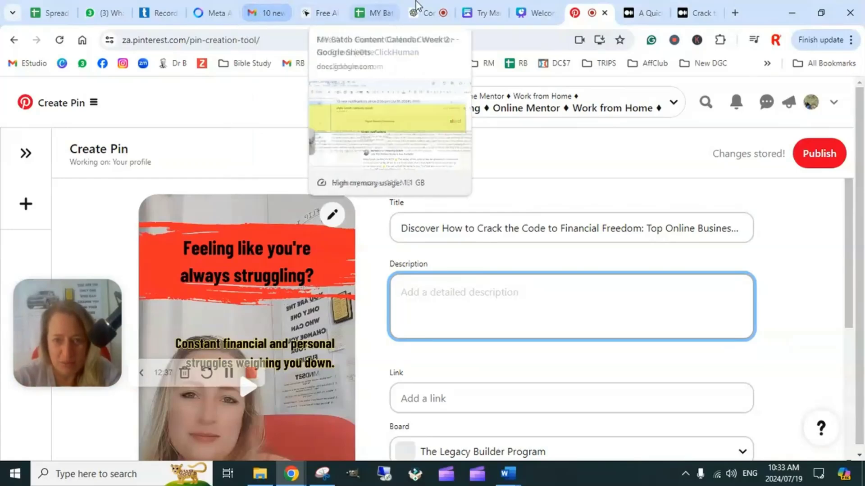
left_click(427, 15)
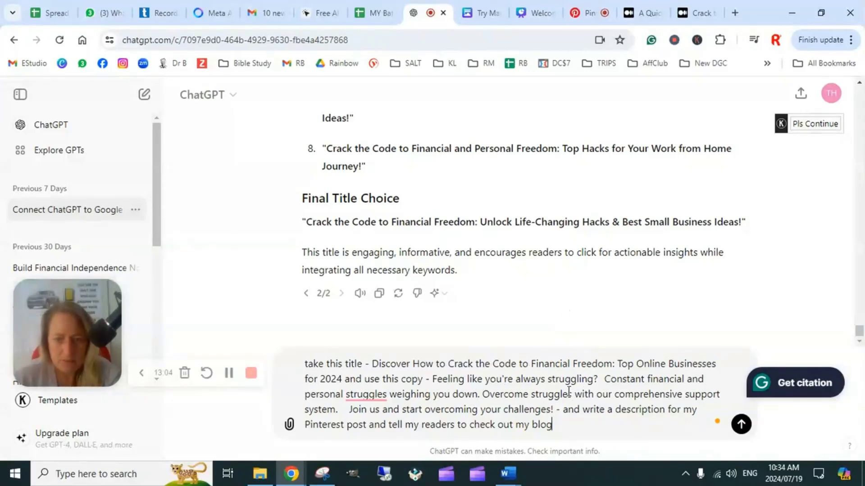
key("Return")
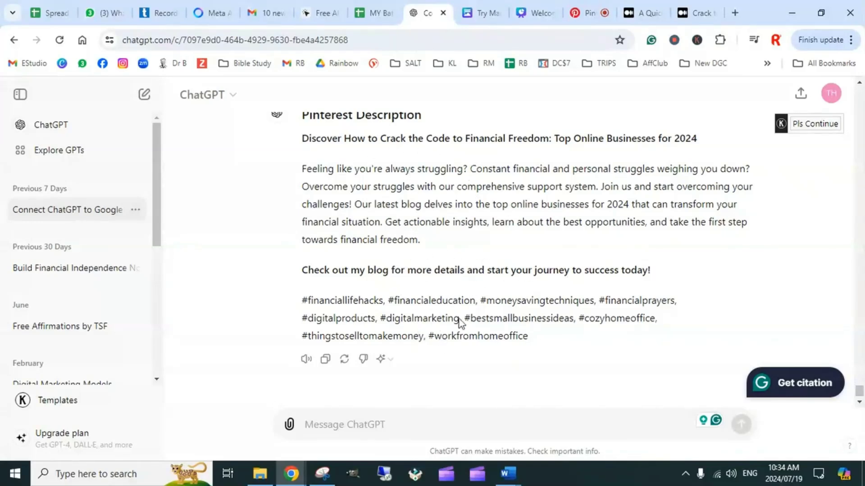
Copy the generated description without its title line and hashtags into the Description of the Pinterest Pin.
scroll(543, 306, "down", 1)
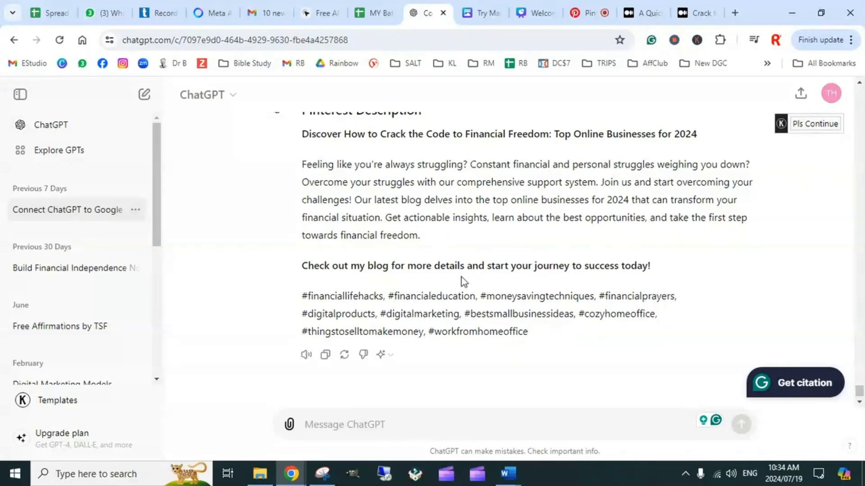
scroll(437, 246, "up", 1)
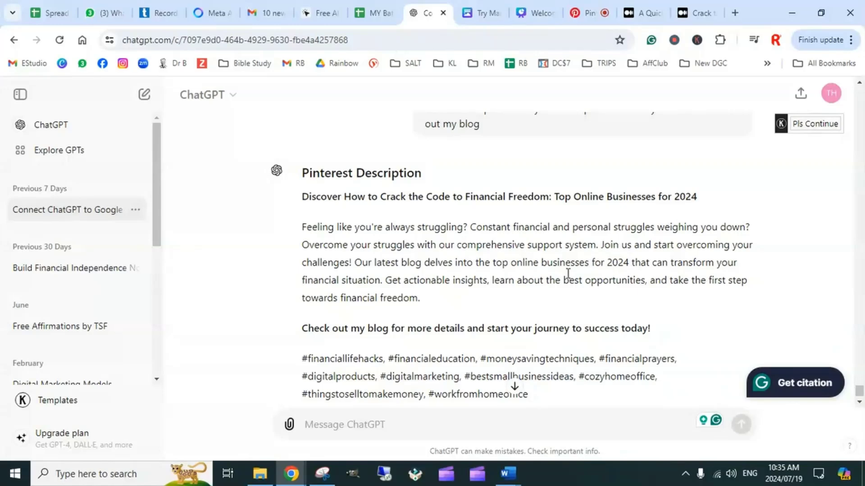
scroll(563, 343, "down", 2)
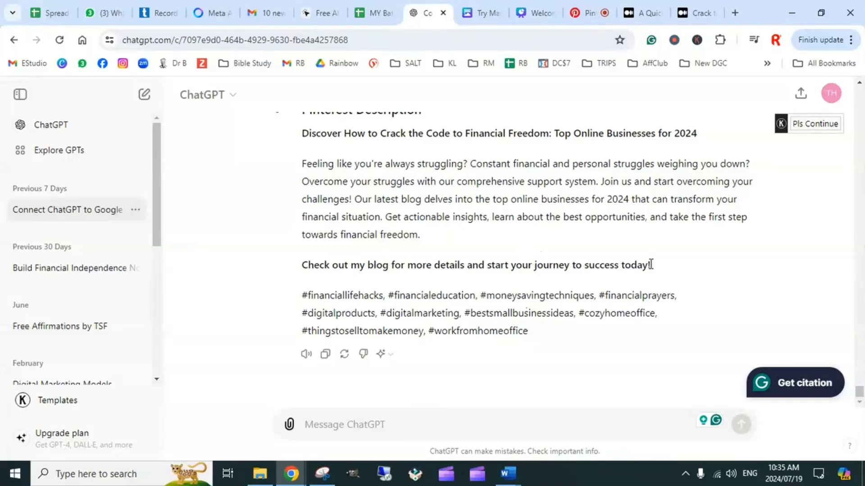
left_click_drag(650, 266, 340, 148)
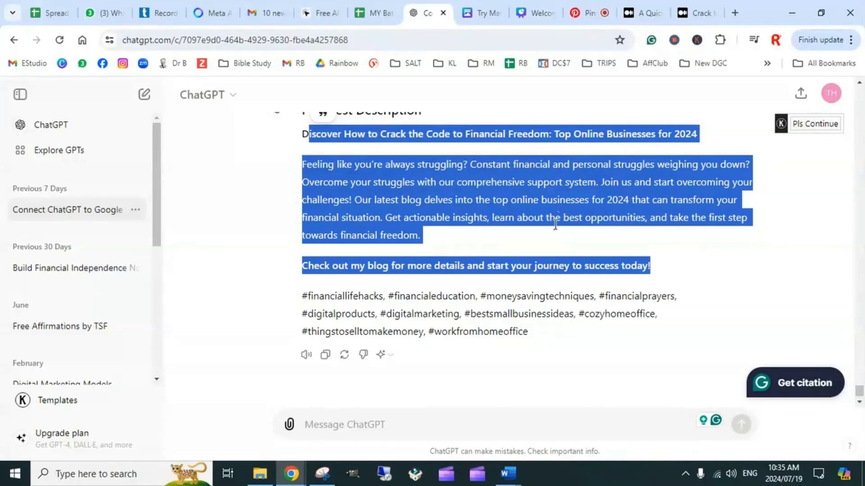
scroll(563, 247, "up", 3)
scroll(563, 248, "down", 1)
left_click(664, 332)
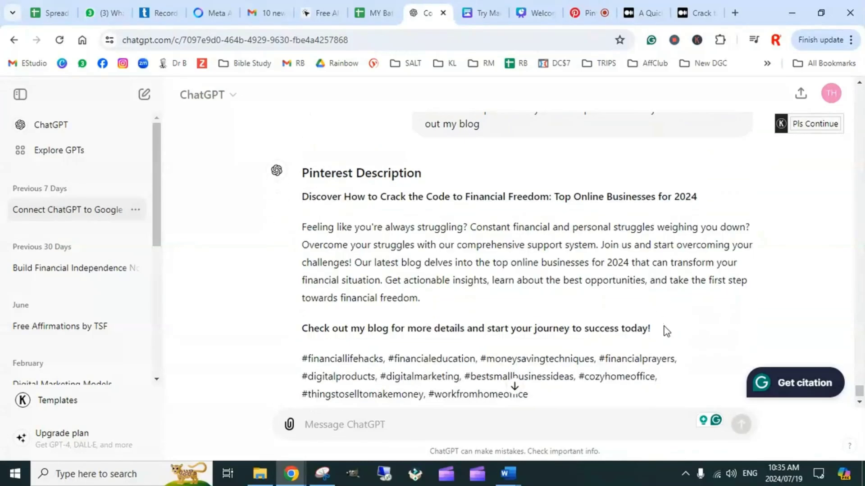
left_click_drag(658, 331, 301, 198)
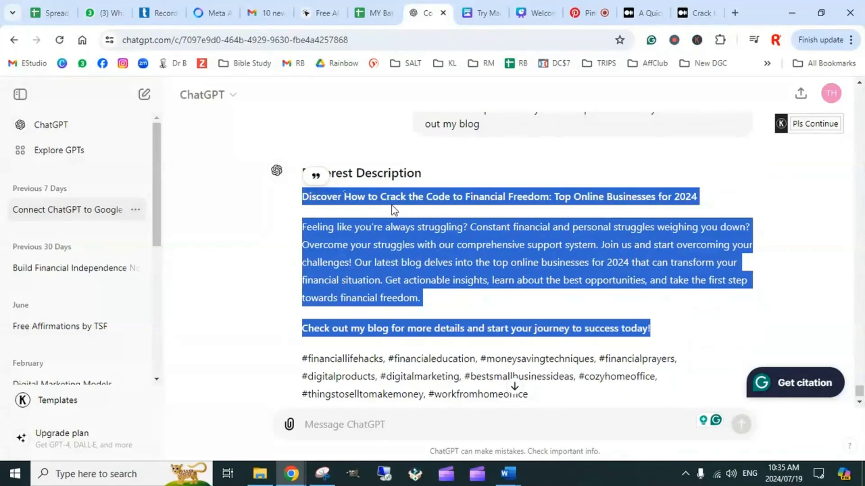
left_click(660, 330)
left_click_drag(661, 330, 308, 230)
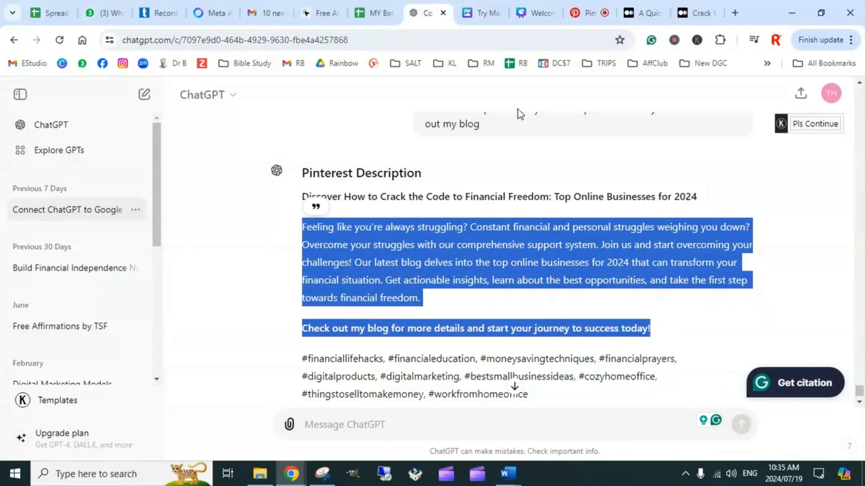
left_click(581, 13)
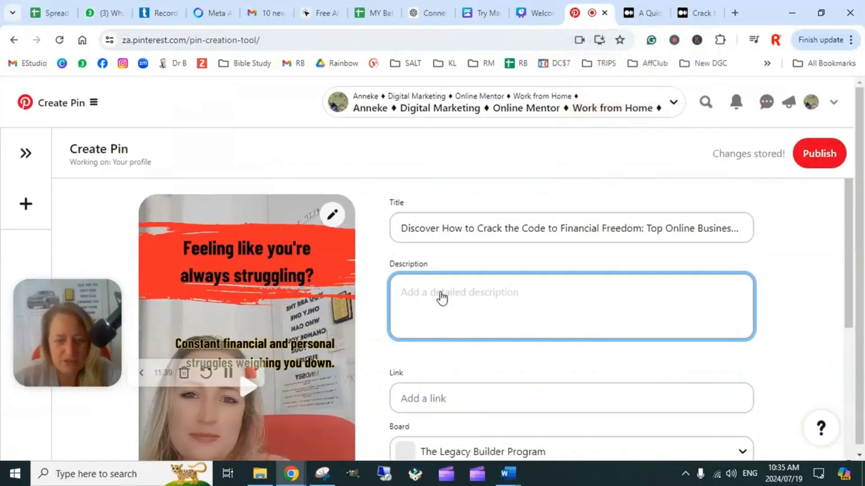
key("ctrl+v")
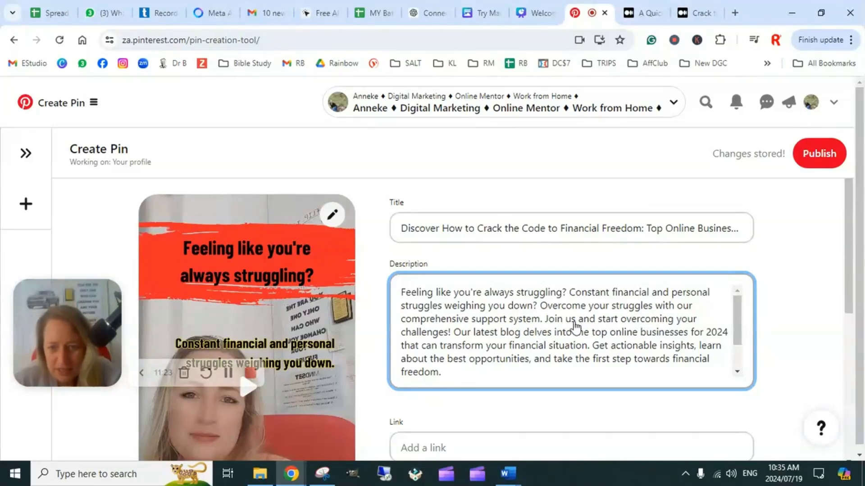
Delete the Pin description's opening from "Feeling like you're always struggling?" through "comprehensive support system.".
scroll(546, 324, "down", 1)
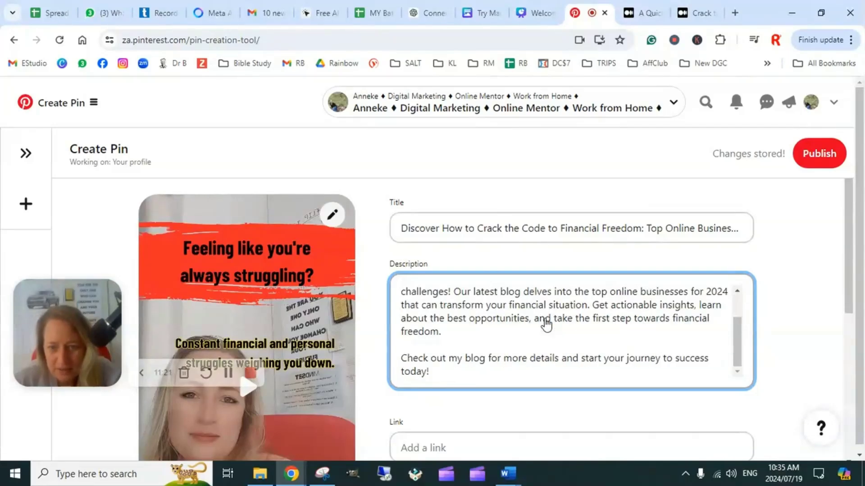
scroll(648, 334, "up", 1)
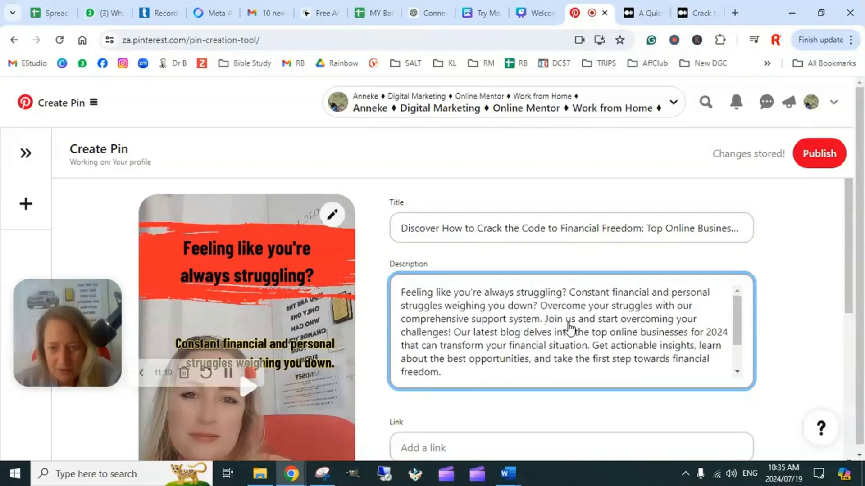
left_click_drag(545, 320, 397, 299)
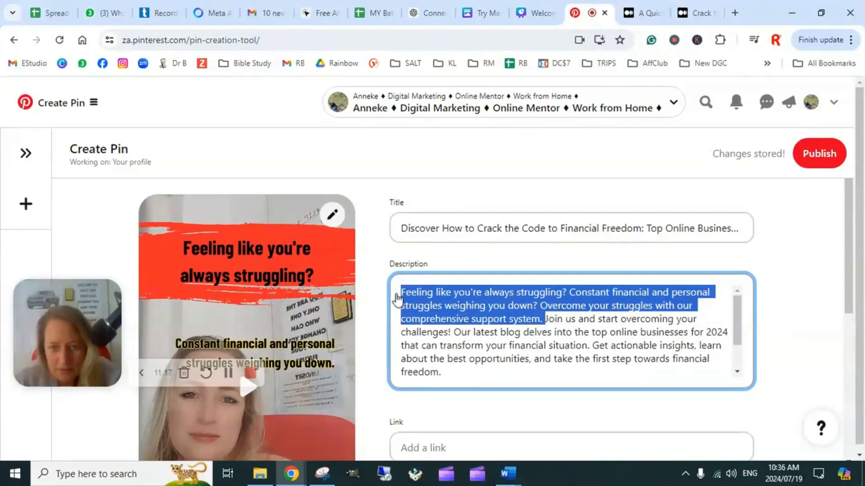
key("BackSpace")
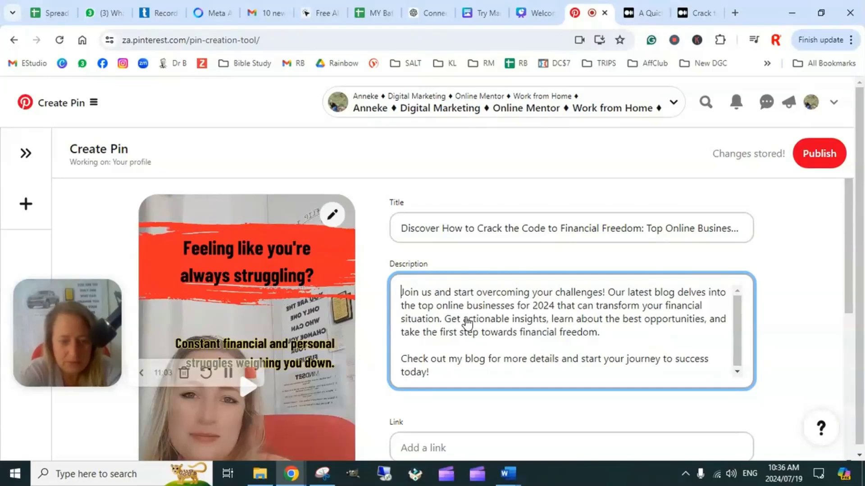
Begin the Pin description with "You have the chance to buy yourself an online business that give you the following:" and add blank lines below it.
type("You have ")
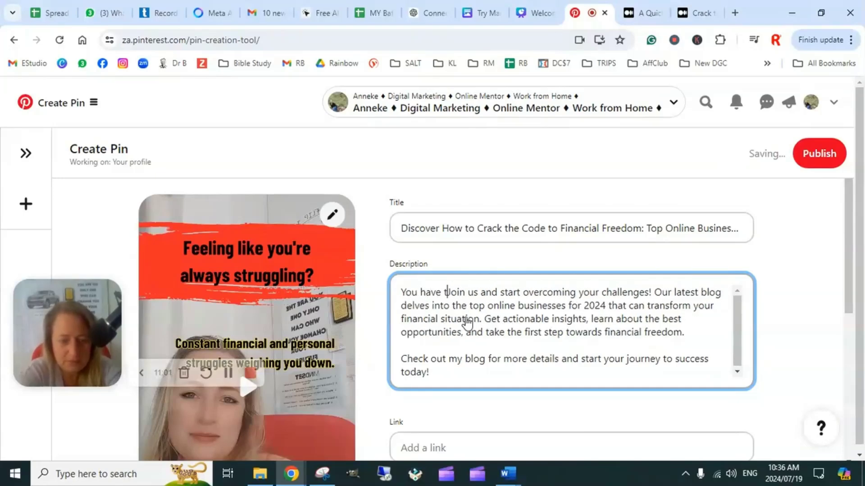
type("the chance to")
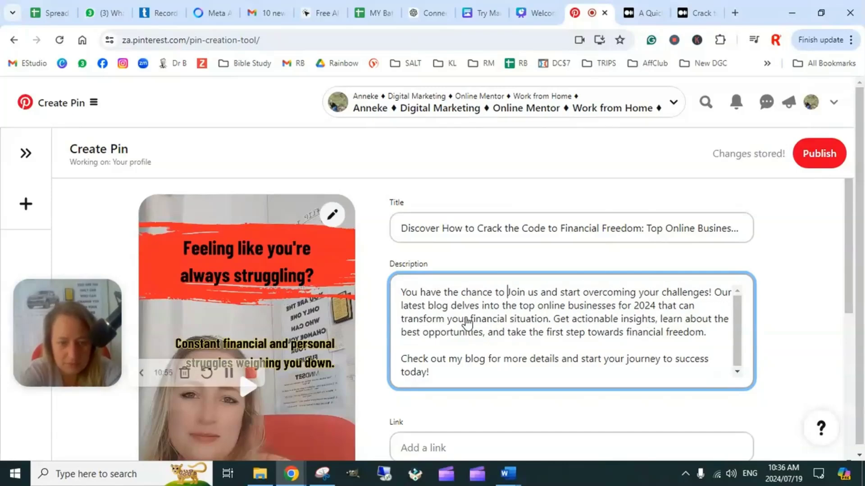
type("buy yours")
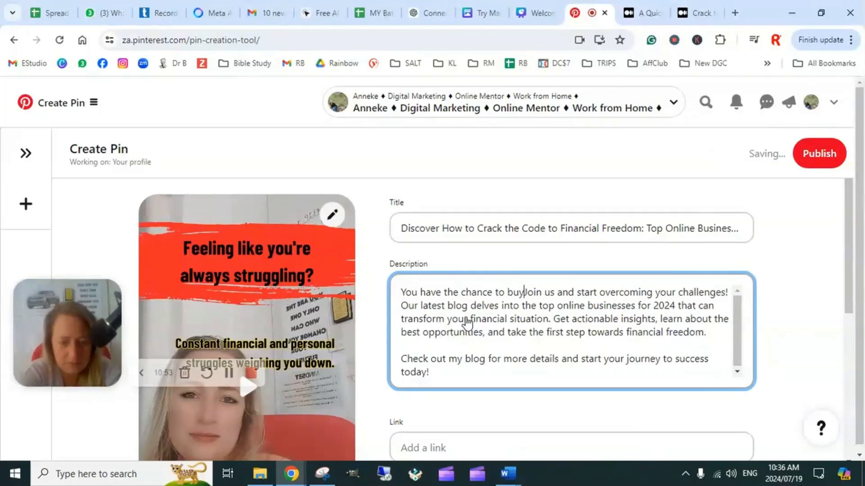
type("elf an o")
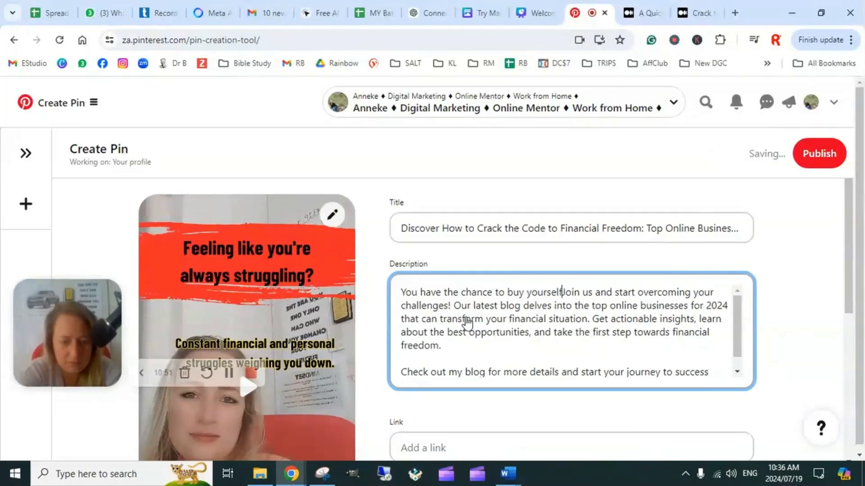
type("nline business")
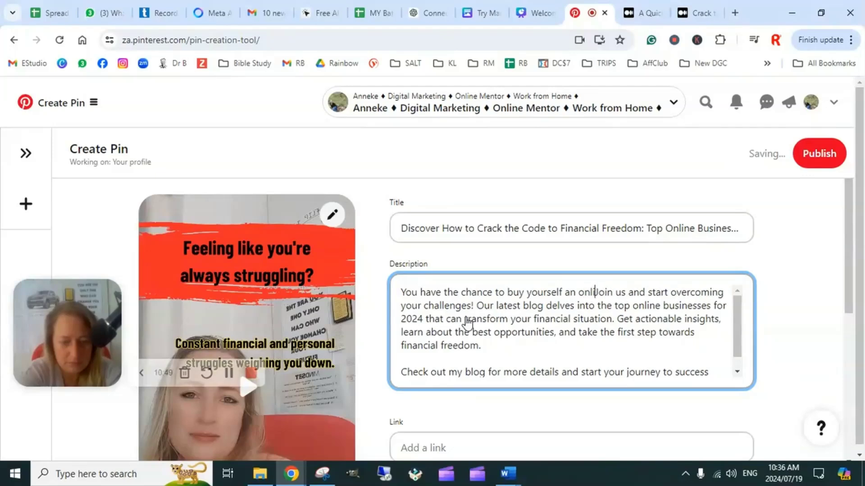
type(" that")
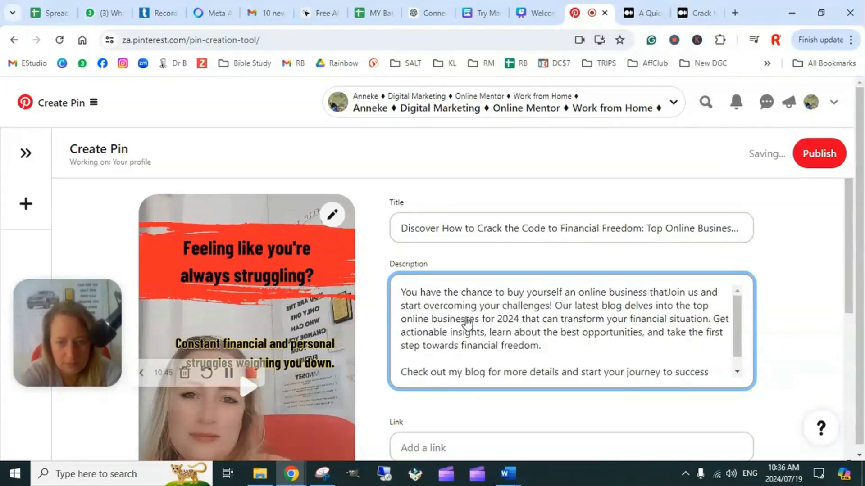
type(" g")
type("ive you the ")
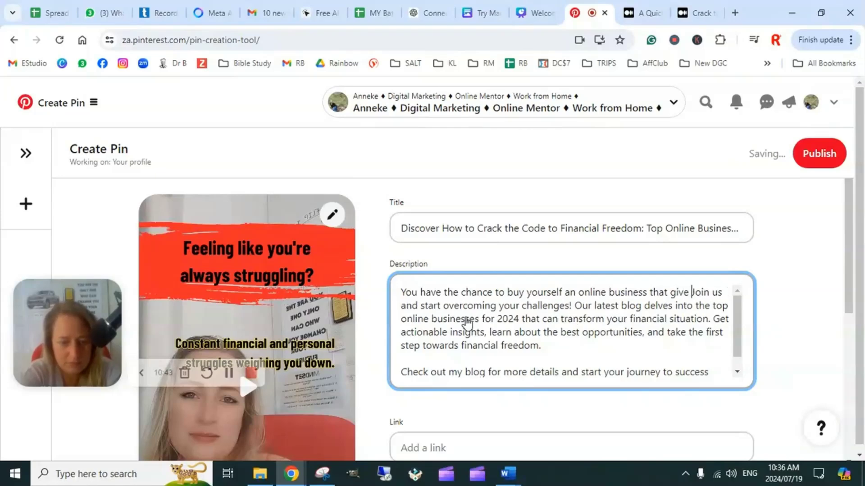
type("following:")
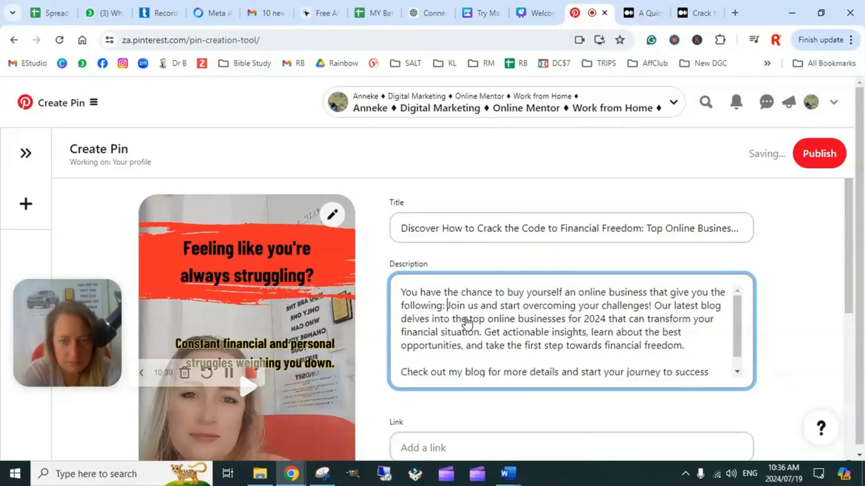
key("Return")
key("Return")
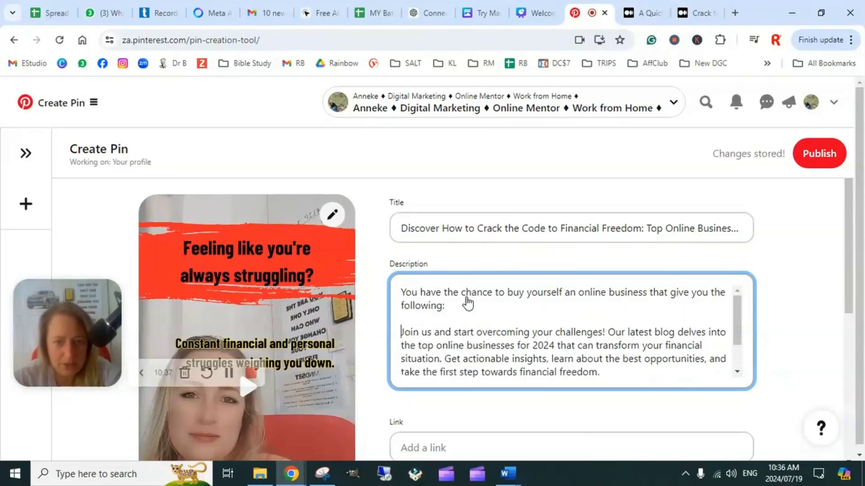
left_click(464, 309)
key("Return")
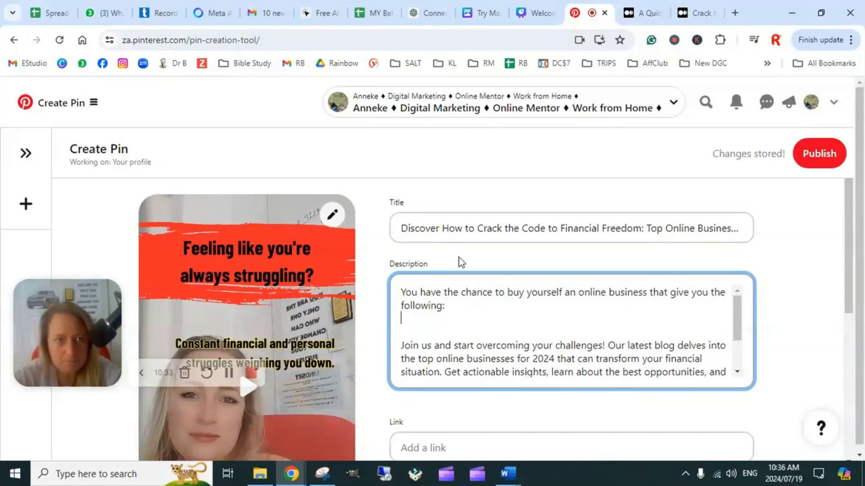
Switch to WhatsApp and copy the benefits list from "*Earn 100% Profits" through "and so much more!!!!" in the IPS TO DOS'S chat.
left_click(108, 13)
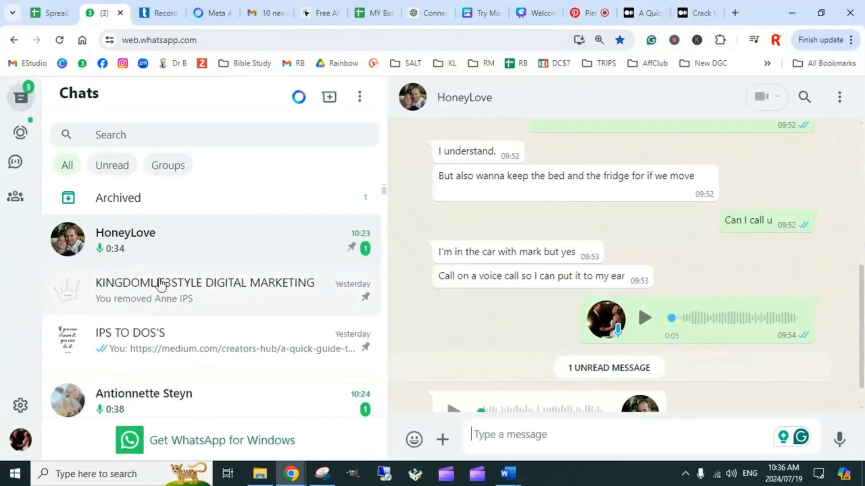
left_click(328, 348)
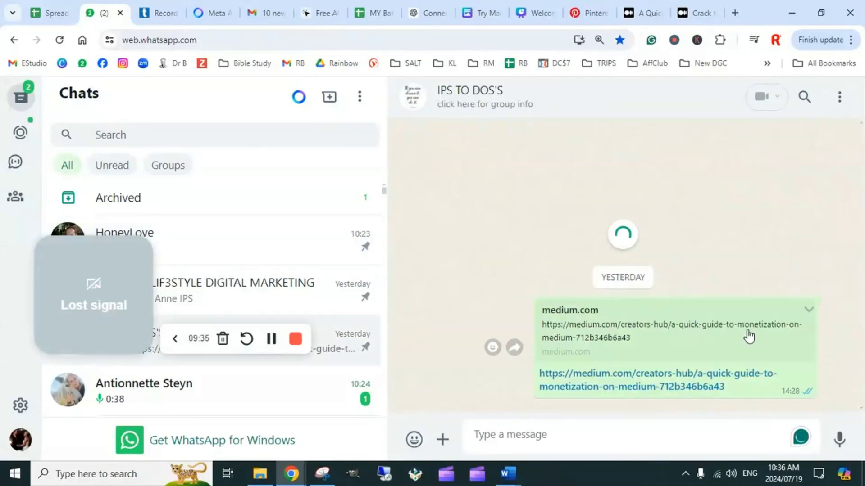
scroll(732, 333, "up", 3)
scroll(732, 333, "up", 5)
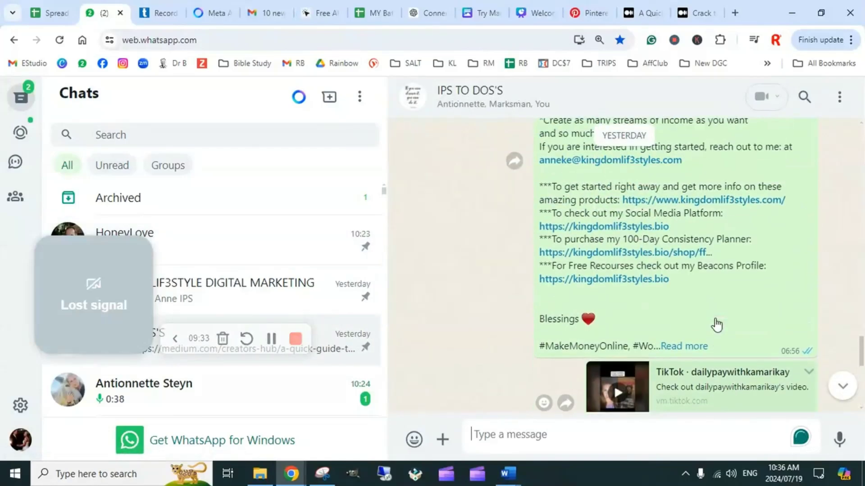
scroll(676, 305, "up", 1)
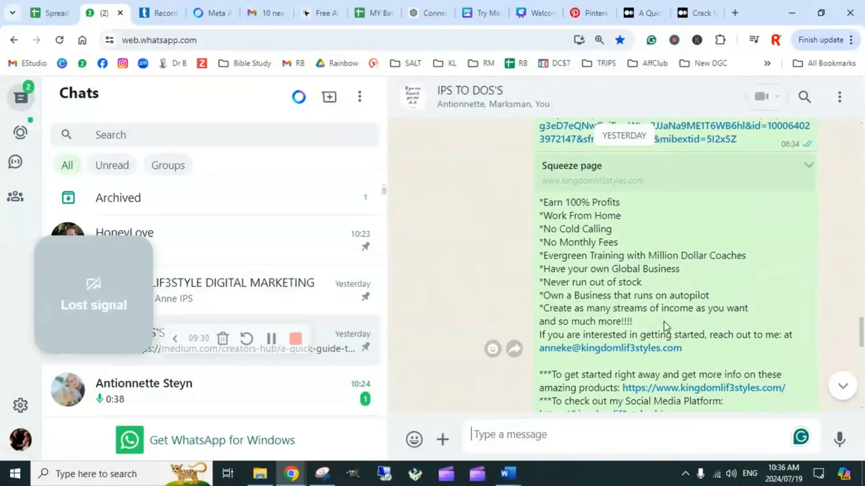
left_click_drag(605, 311, 515, 208)
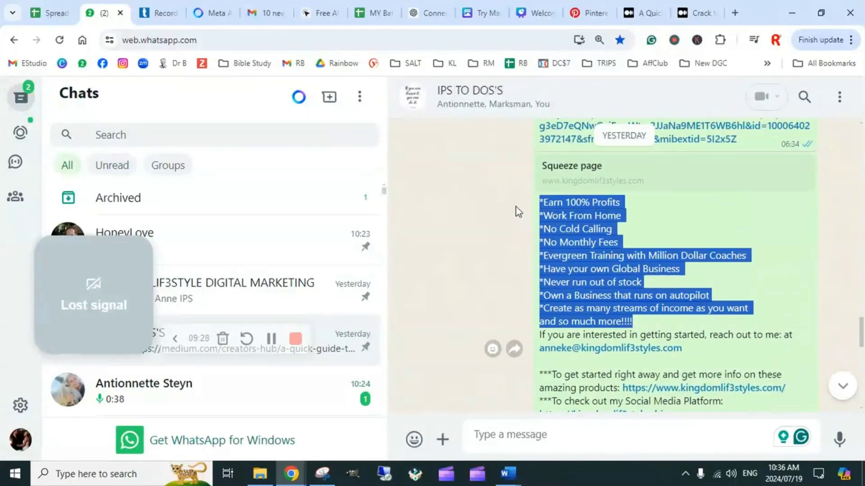
Return to the Pinterest Pin and paste the copied benefits list into the description below "following:".
left_click(589, 12)
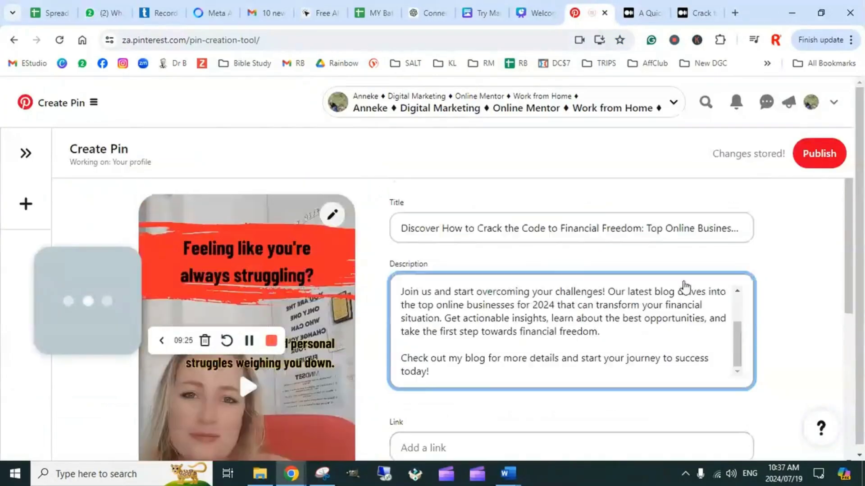
type("You have the chance to buy yourself an online business that give you the following:")
left_click(406, 324)
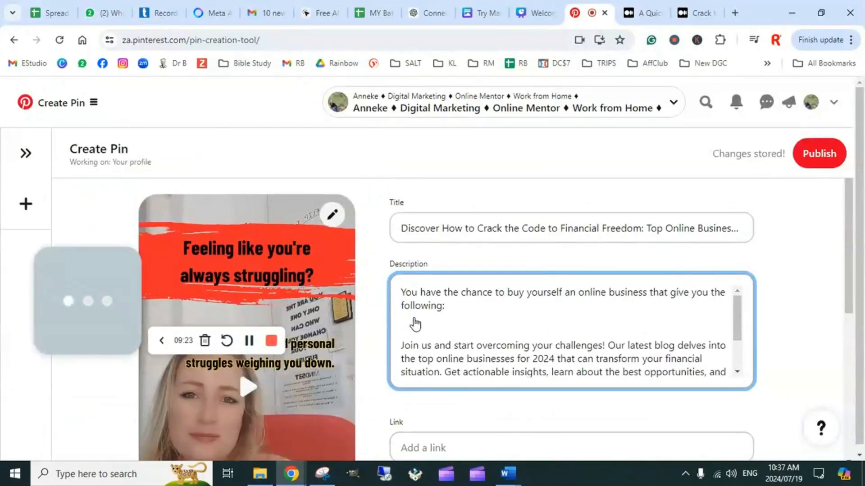
key("ctrl+v")
scroll(504, 331, "down", 4)
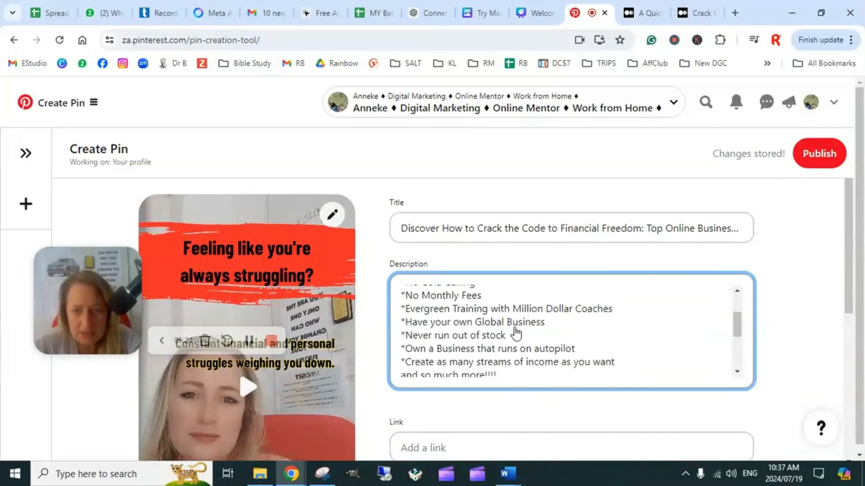
scroll(510, 335, "up", 1)
scroll(511, 335, "up", 1)
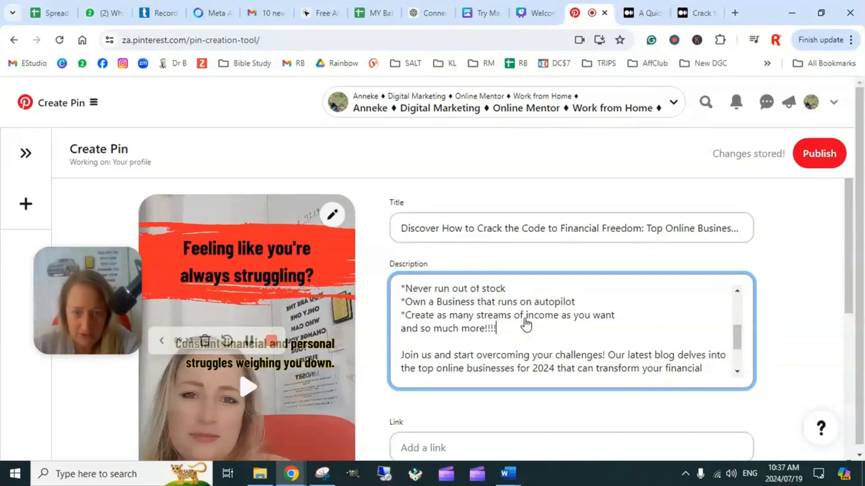
Start a new paragraph at "Our latest blog delves into", separated by a blank line from "Join us and start overcoming your challenges!".
scroll(523, 325, "down", 2)
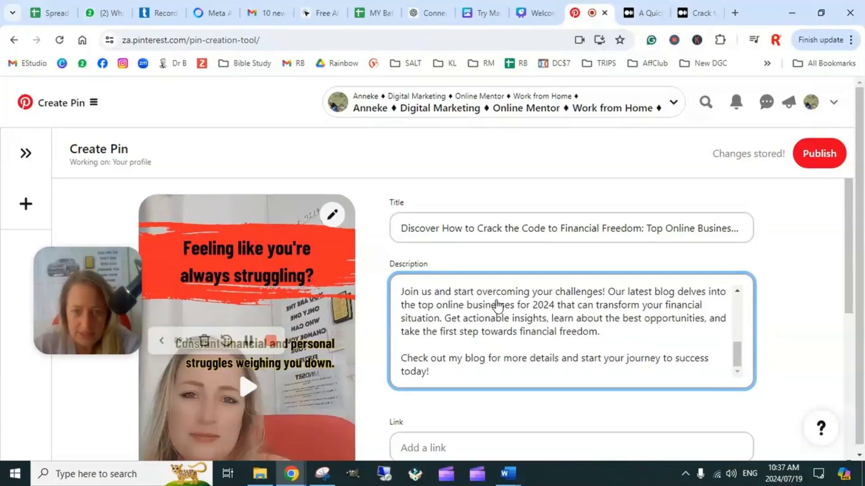
left_click(605, 292)
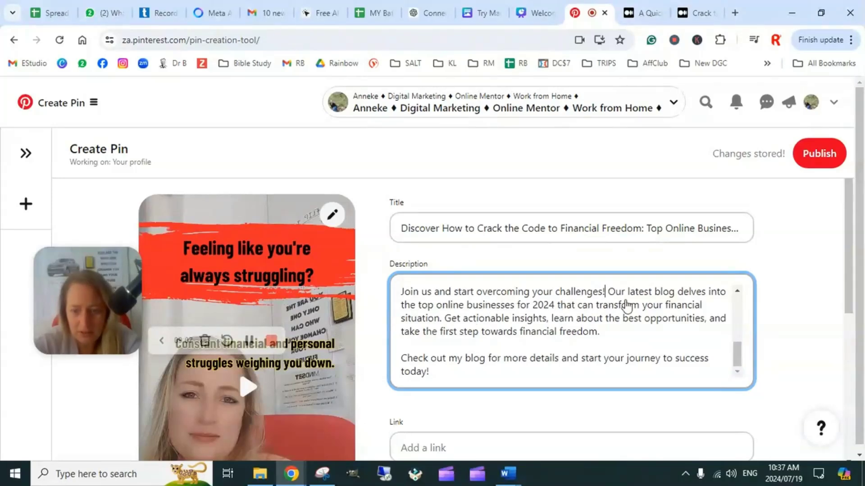
key("Return")
key("Return")
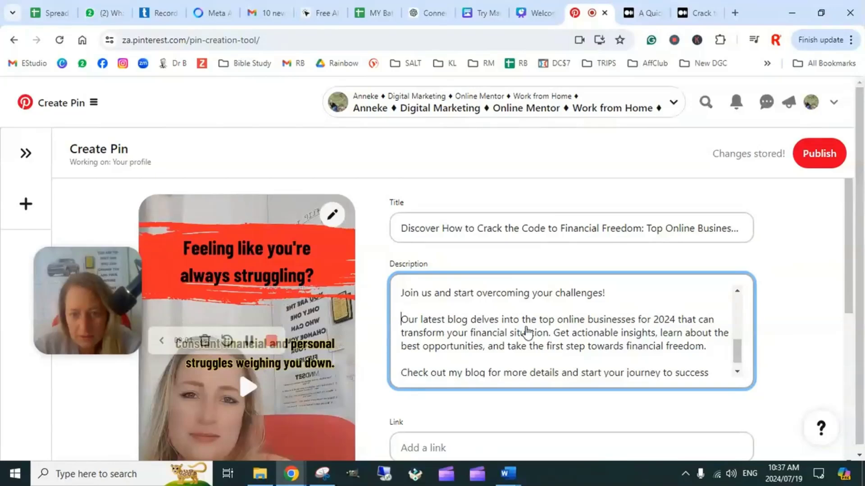
Change "businesses" to "business" in the description's sentence beginning "Our latest blog delves into".
left_click(635, 321)
scroll(635, 320, "down", 1)
key("BackSpace")
key("BackSpace")
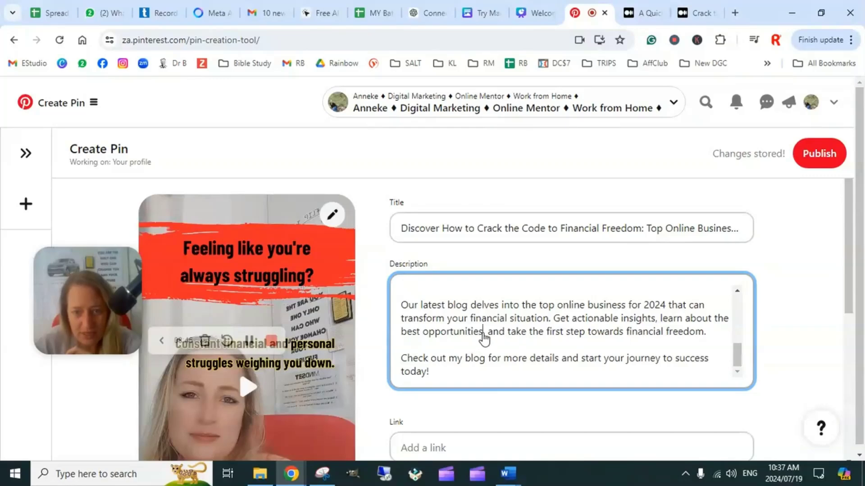
Replace "best opportunities" in the description with "yop online business in 2024", keeping the comma before "and take the first step".
key("BackSpace")
key("BackSpace")
key("BackSpace")
key("BackSpace")
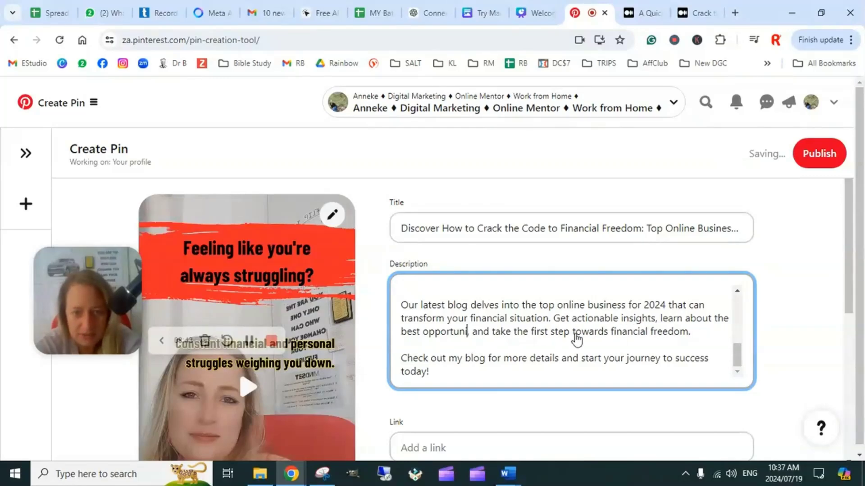
key("BackSpace")
key("BackSpace")
key("BackSpace")
key("BackSpace")
key("BackSpace")
key("BackSpace")
key("BackSpace")
key("BackSpace")
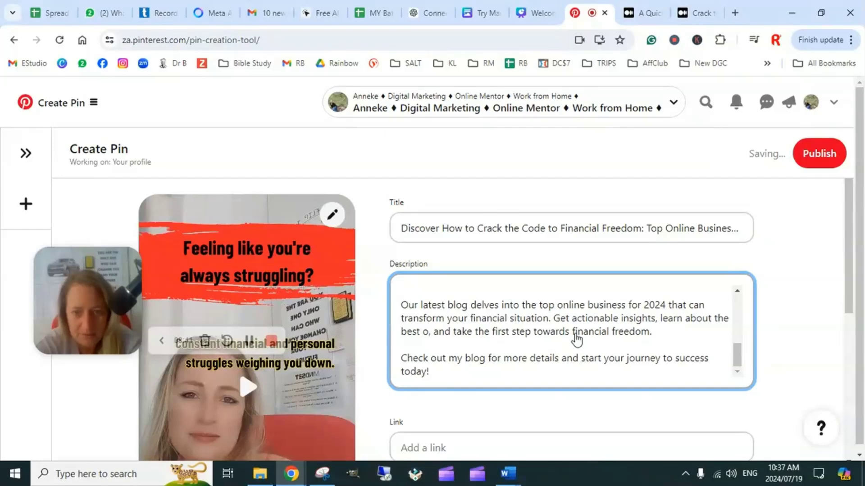
key("BackSpace")
key("BackSpace")
key("BackSpace")
key("BackSpace")
key("BackSpace")
key("BackSpace")
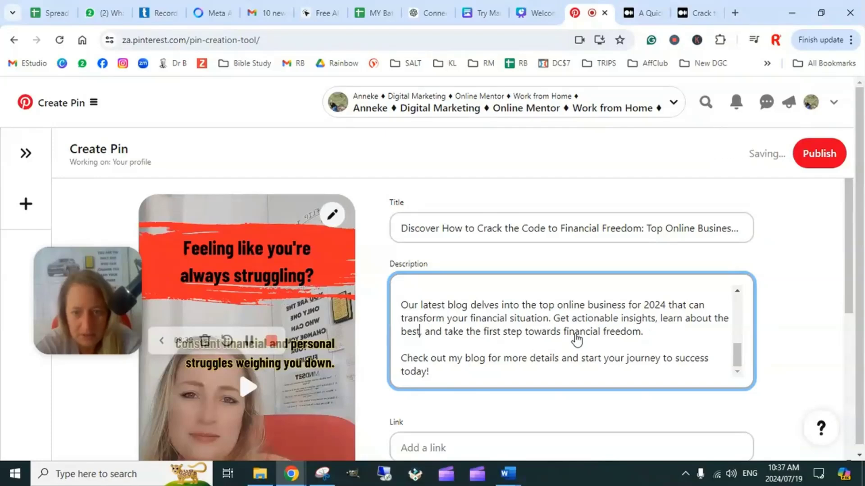
type("yop oni")
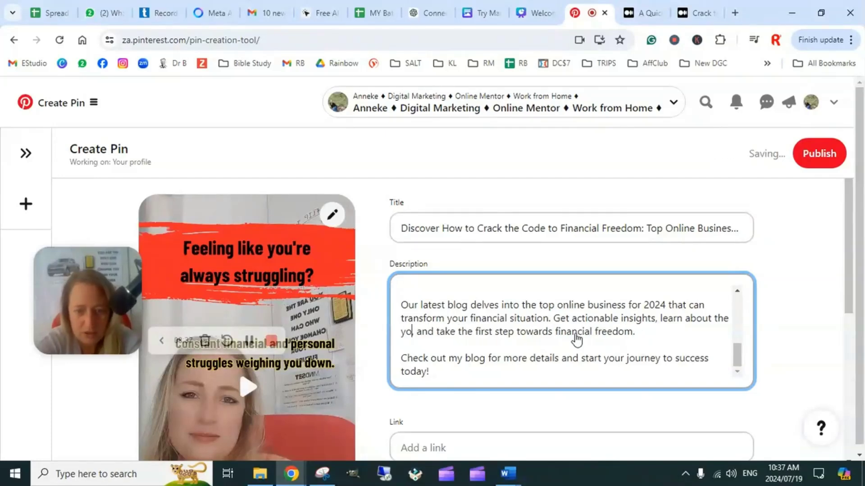
key("BackSpace")
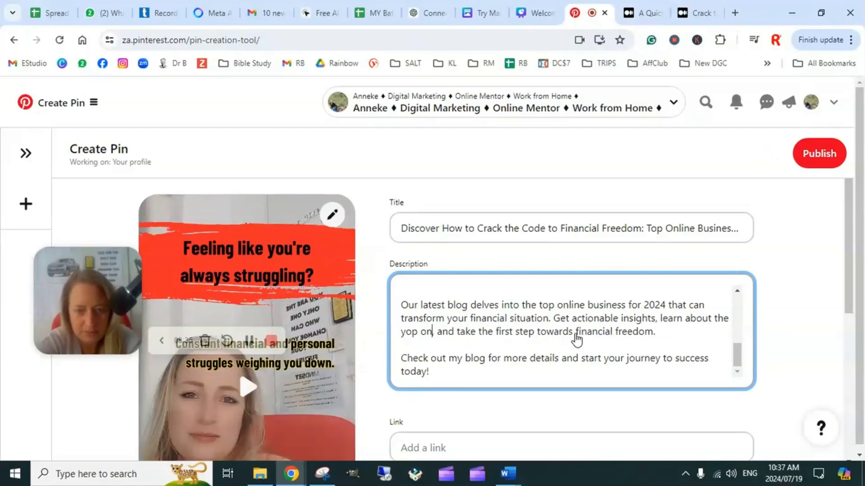
type("line")
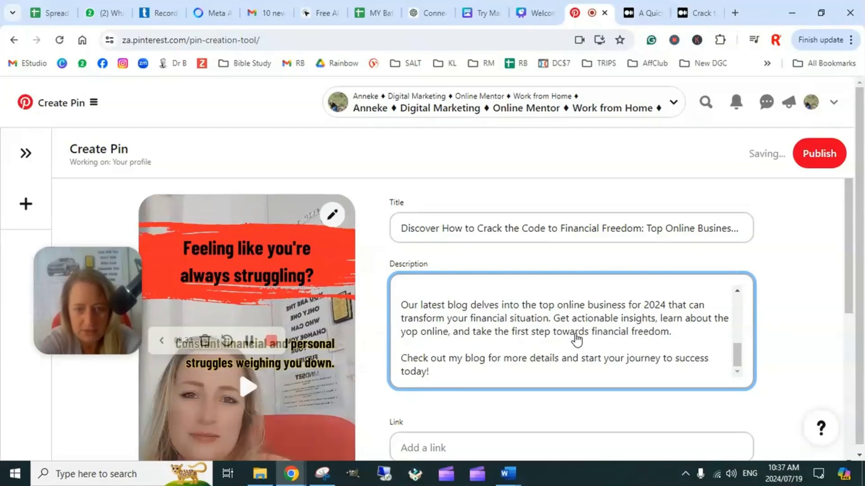
type(" business")
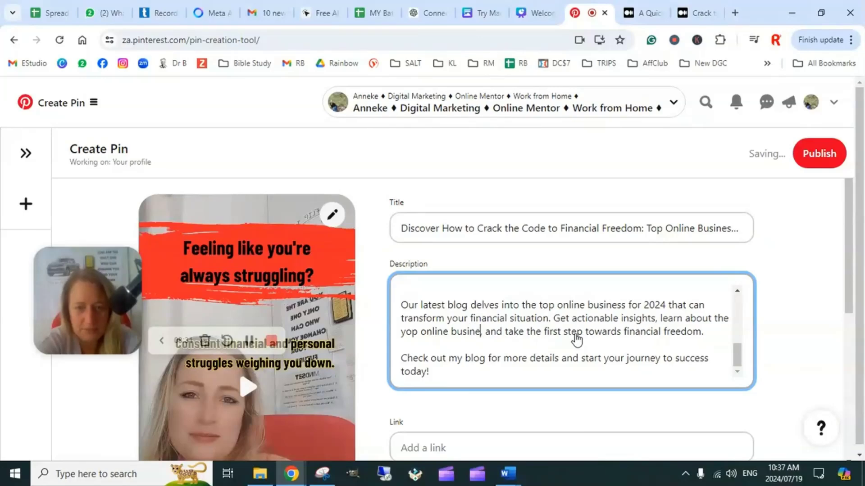
key("Delete")
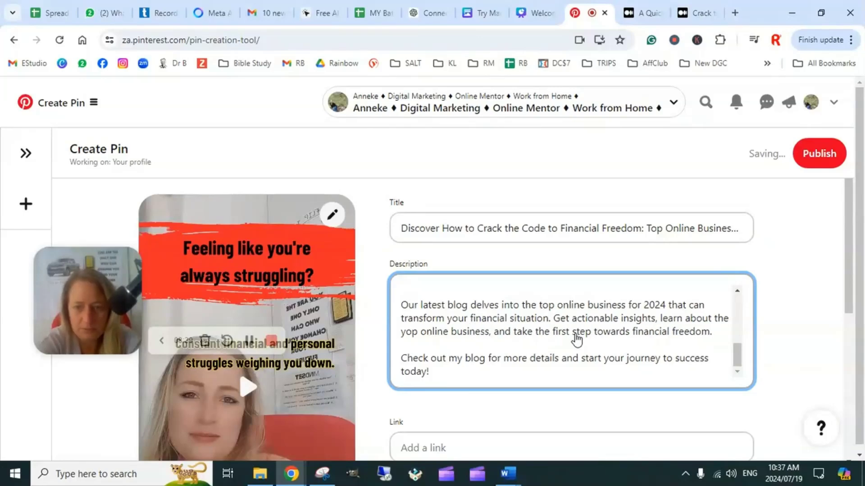
key("Delete")
key("Delete")
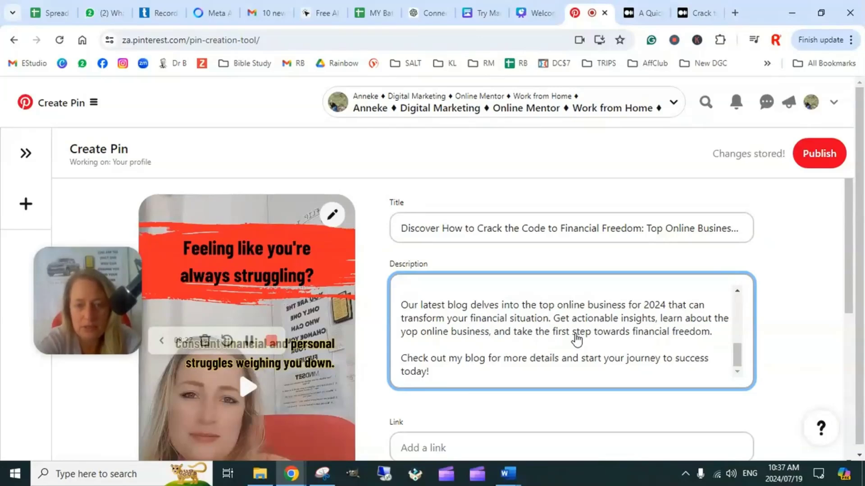
type("in 202")
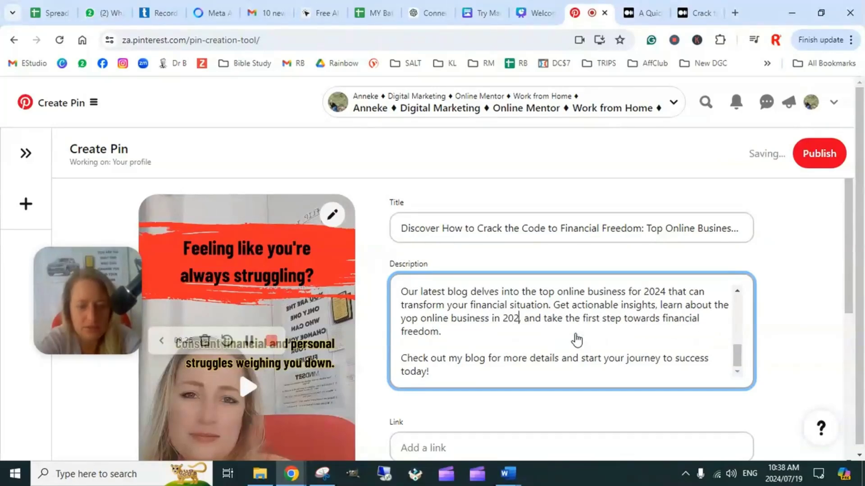
type("4,")
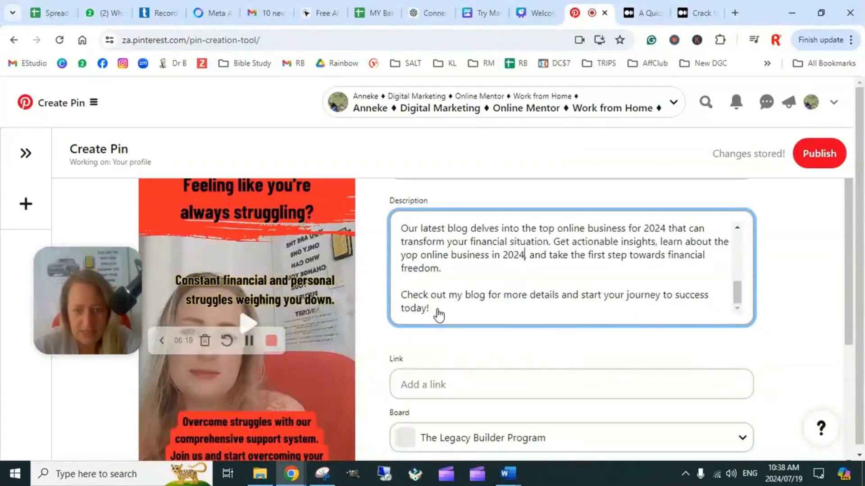
scroll(501, 347, "down", 4)
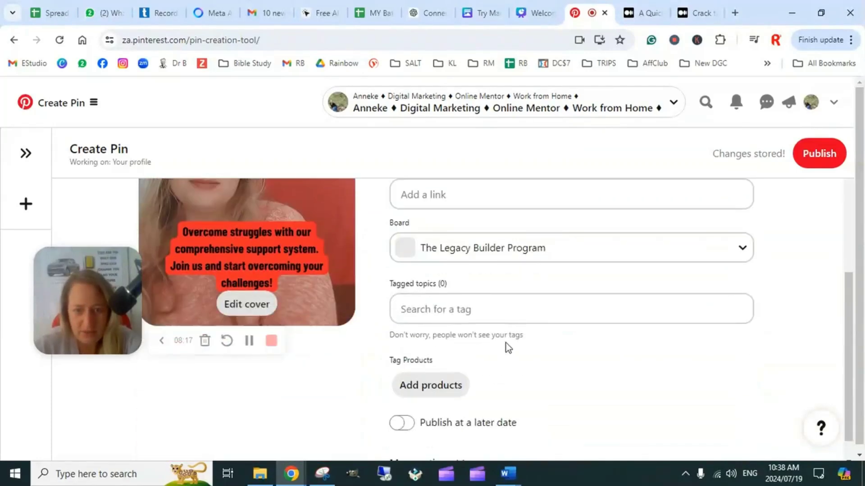
Copy the hashtag list, from #financiallifehacks to #workfromhomeoffice, from the ChatGPT reply and paste it into the Pinterest Pin's tagged topics.
left_click(464, 311)
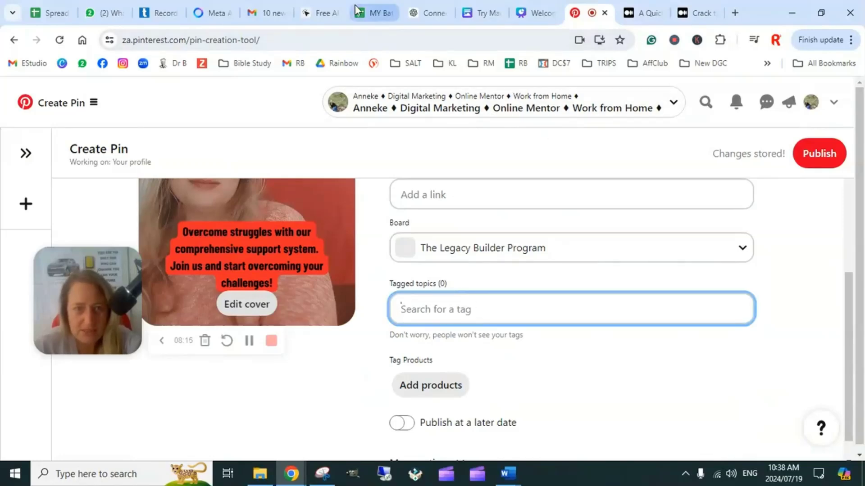
left_click(437, 13)
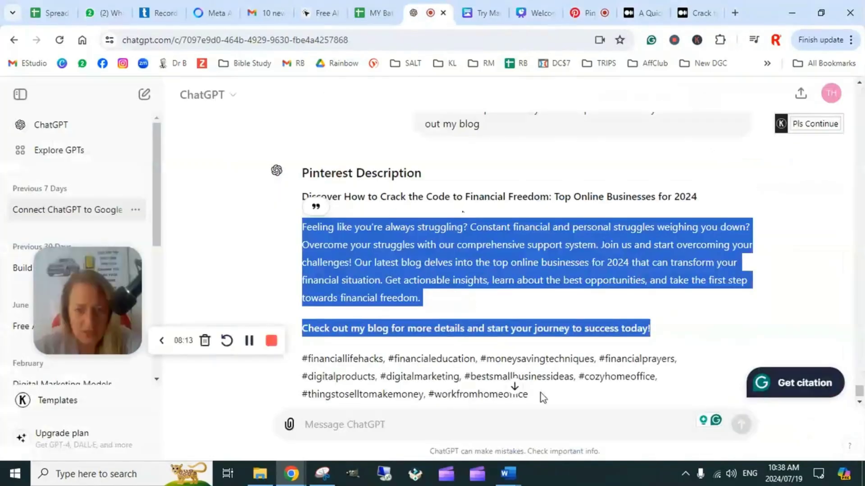
left_click_drag(529, 395, 297, 367)
key("ctrl+c")
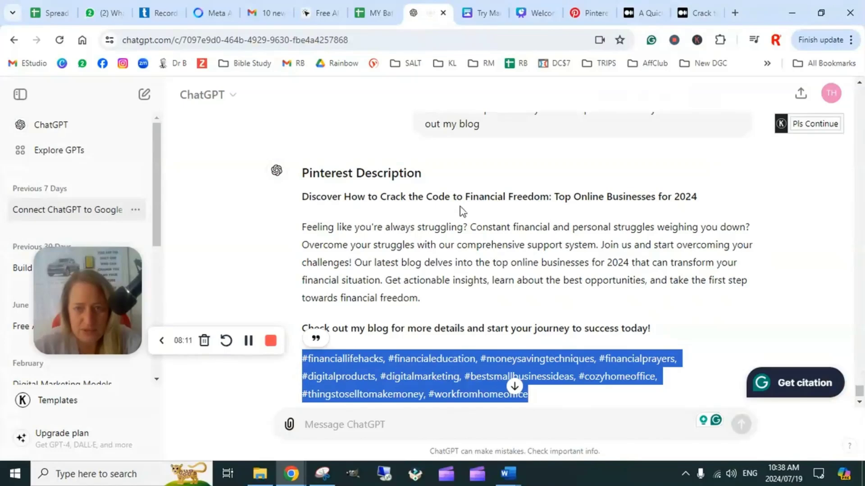
left_click(594, 11)
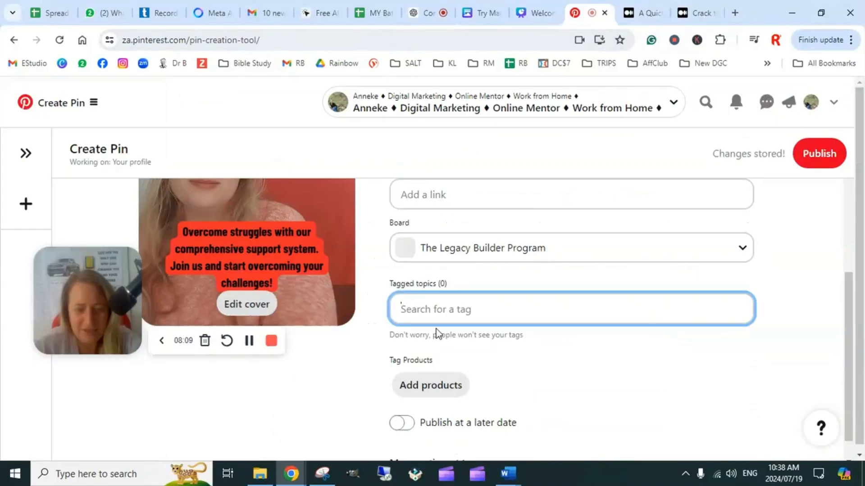
key("ctrl+v")
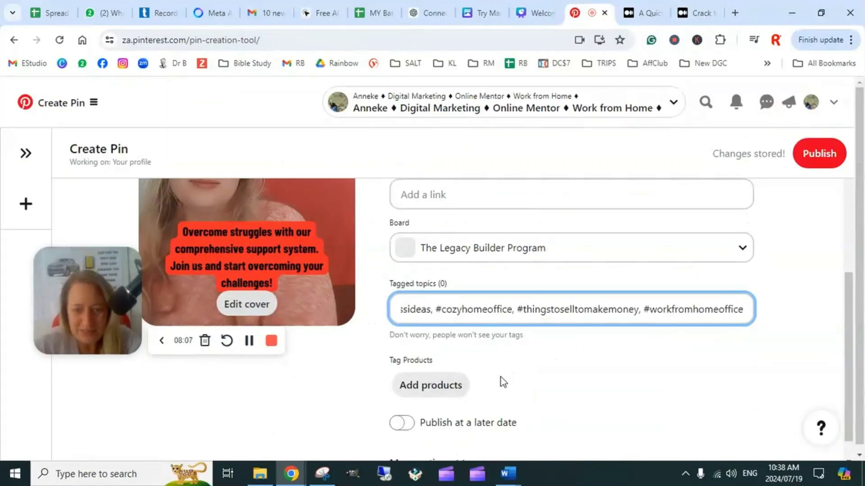
Copy the link of the Medium article "Crack the code to financial and personal Freedom!" and paste it as the Pinterest Pin's link.
scroll(500, 377, "up", 1)
scroll(500, 368, "up", 1)
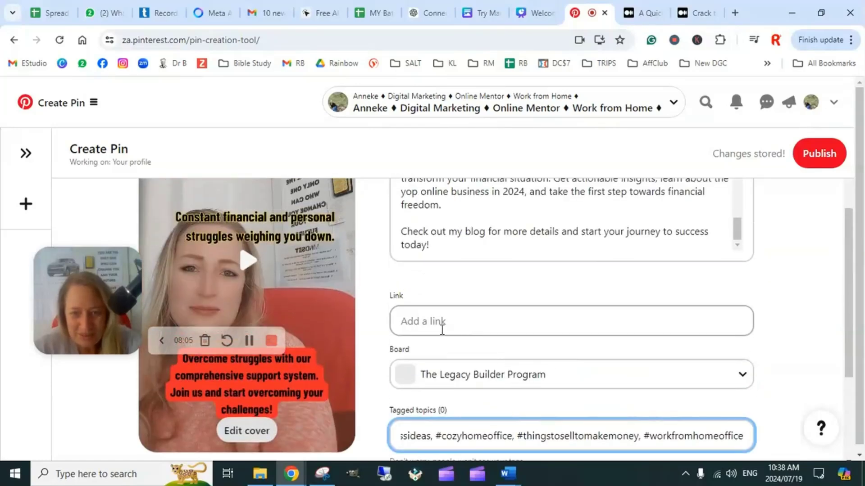
left_click(439, 322)
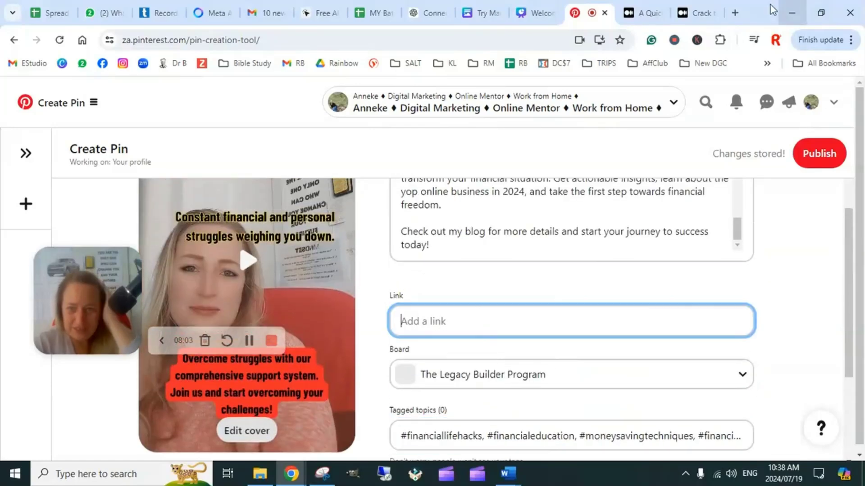
left_click(701, 13)
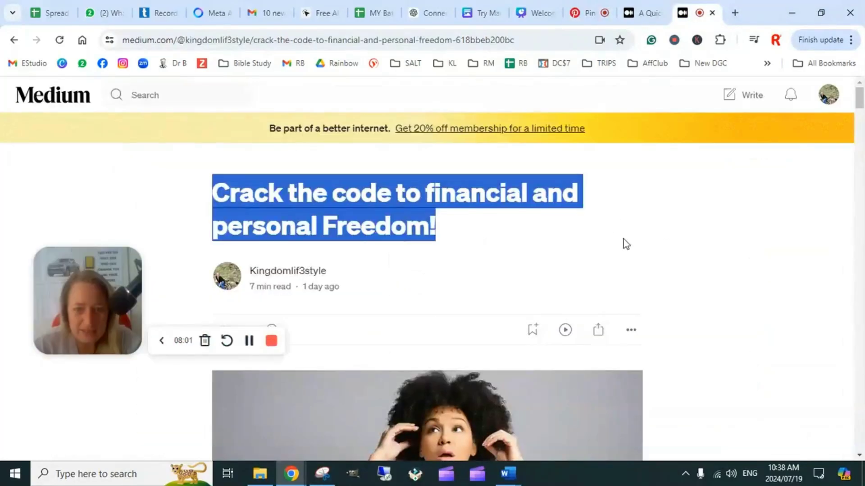
left_click(599, 334)
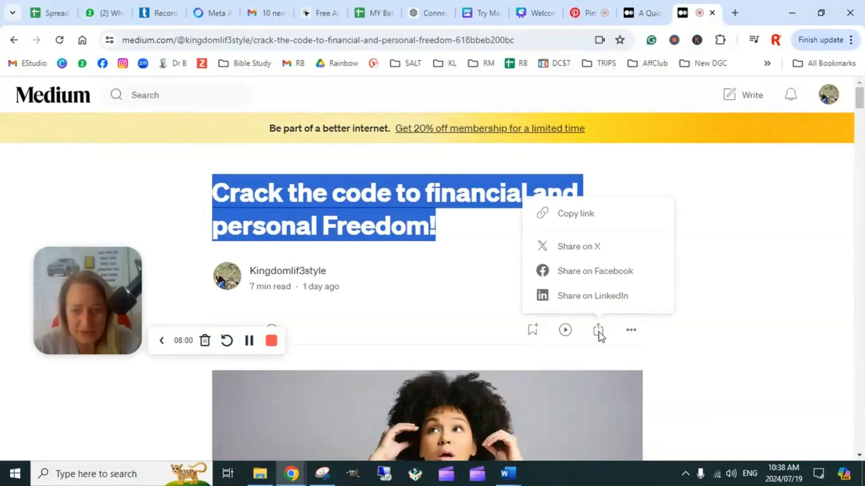
left_click(586, 215)
scroll(468, 331, "down", 15)
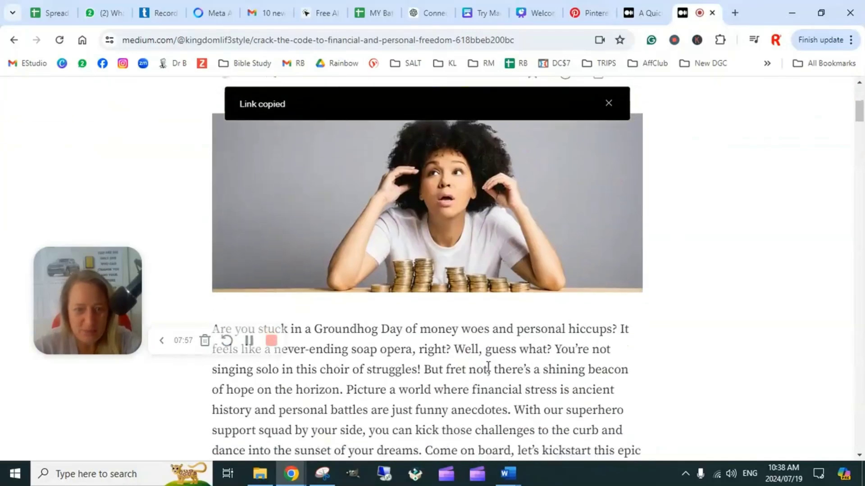
scroll(488, 367, "down", 5)
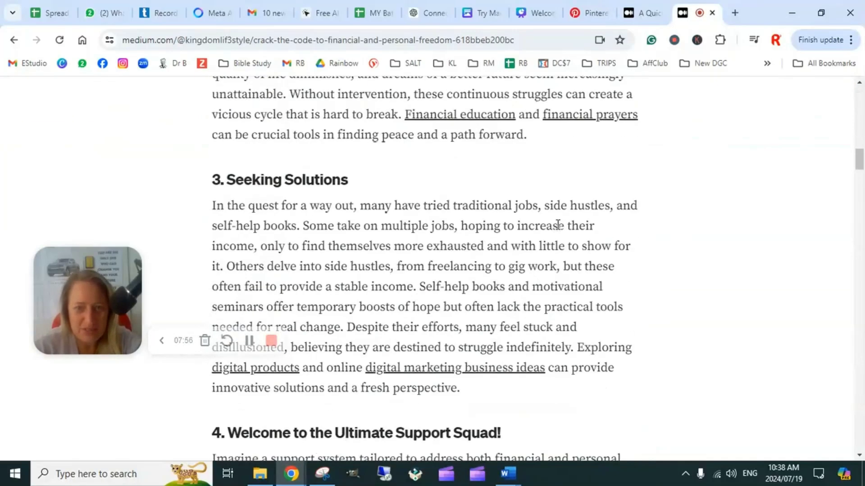
left_click(596, 12)
key("ctrl+v")
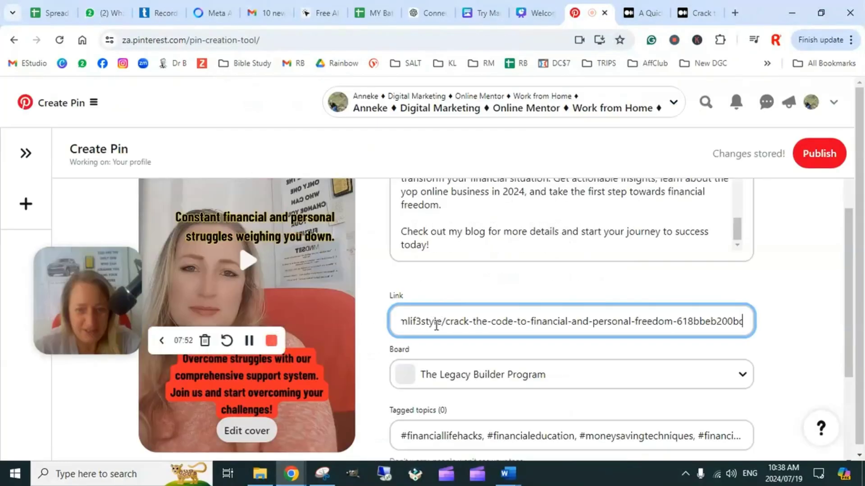
Turn on publishing at a later date for the Pin and set the date to 07/21/2024.
scroll(536, 340, "down", 3)
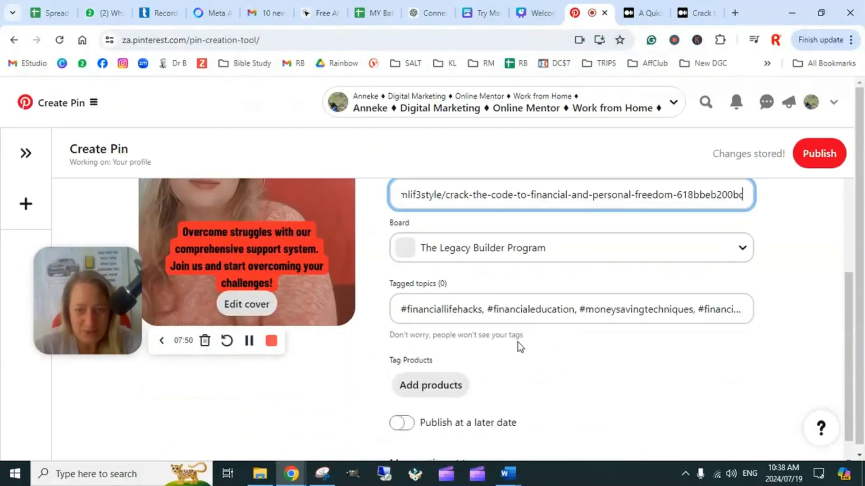
scroll(518, 342, "down", 1)
scroll(518, 363, "down", 1)
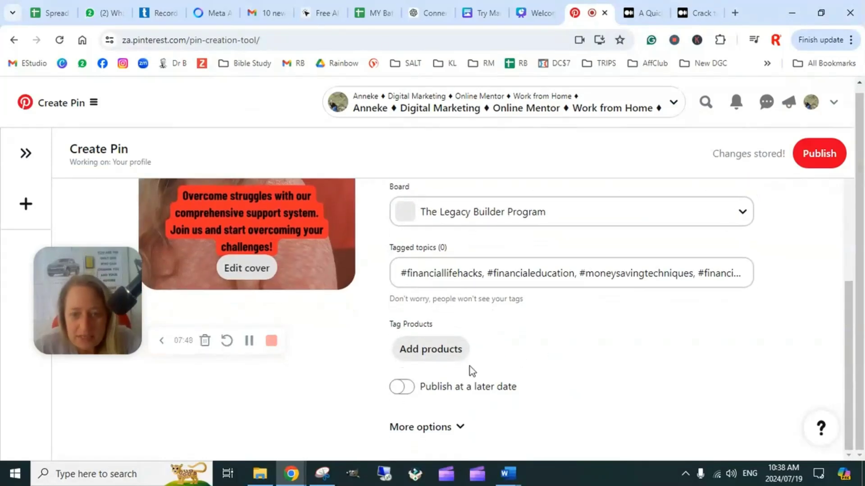
left_click(401, 392)
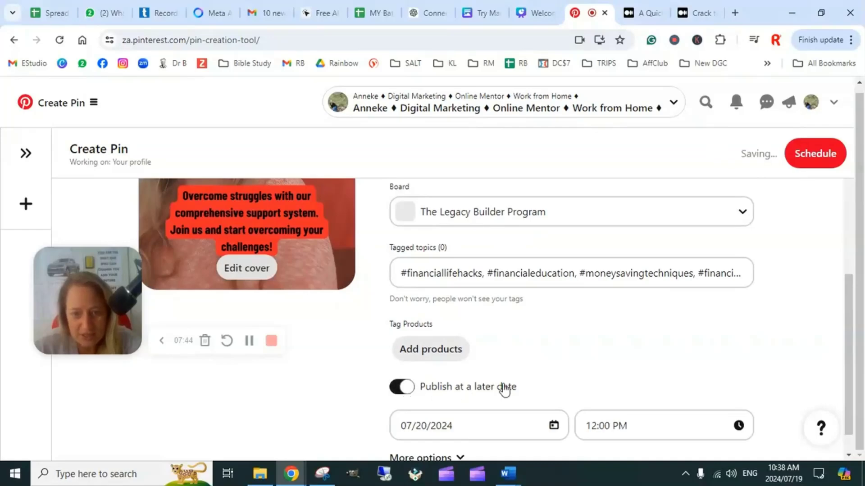
scroll(652, 357, "down", 1)
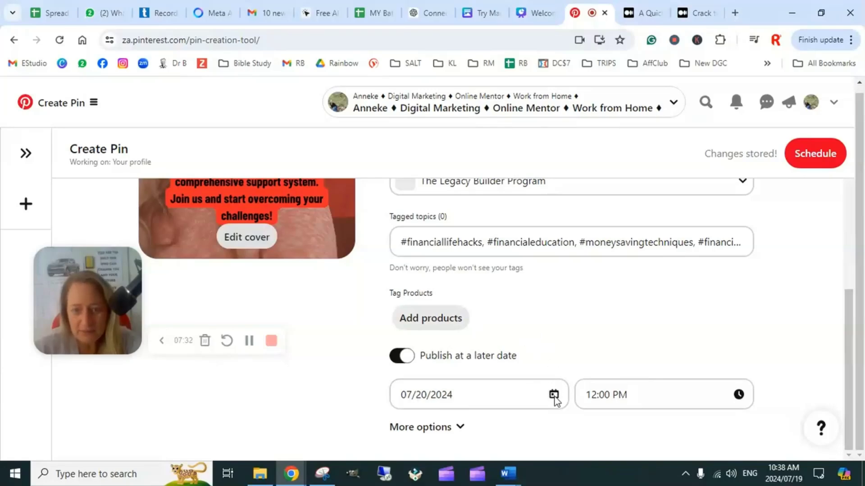
left_click(464, 395)
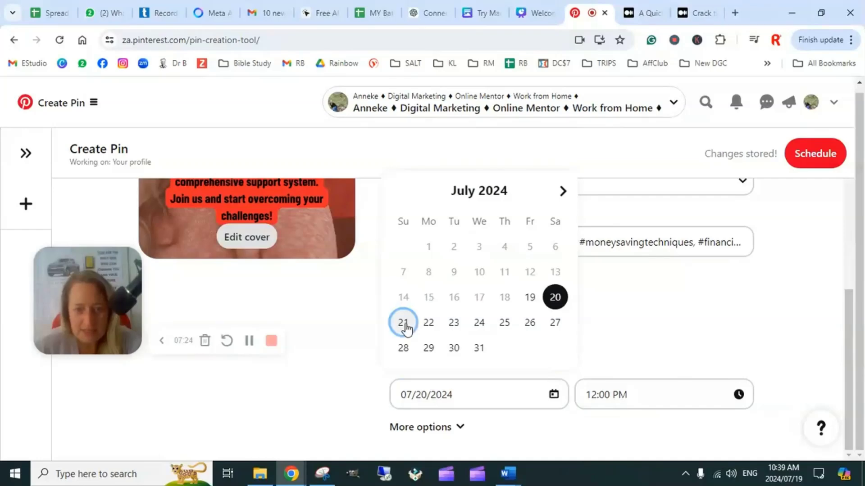
left_click(411, 328)
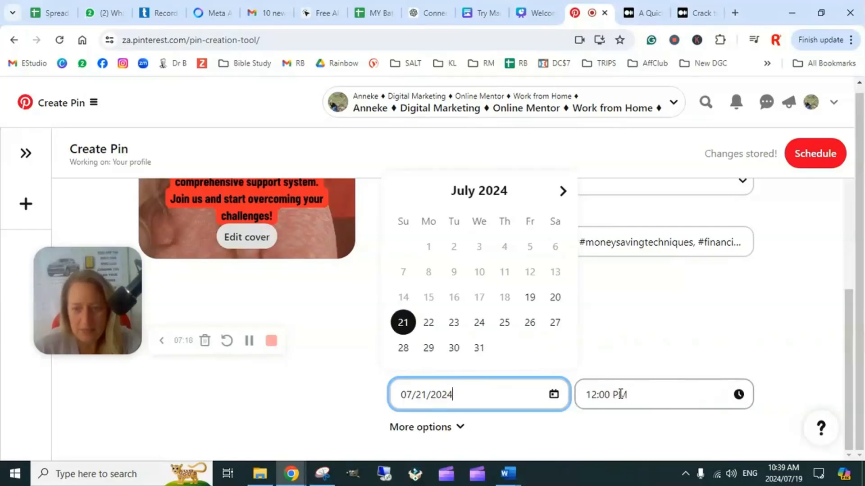
Look through the available publishing times for the Pin and close the list without choosing another one.
left_click(660, 391)
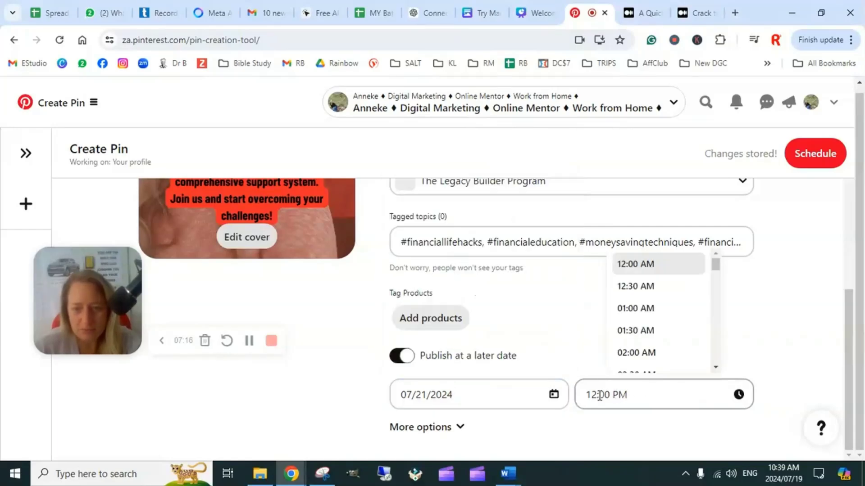
scroll(662, 279, "down", 1)
scroll(662, 289, "up", 1)
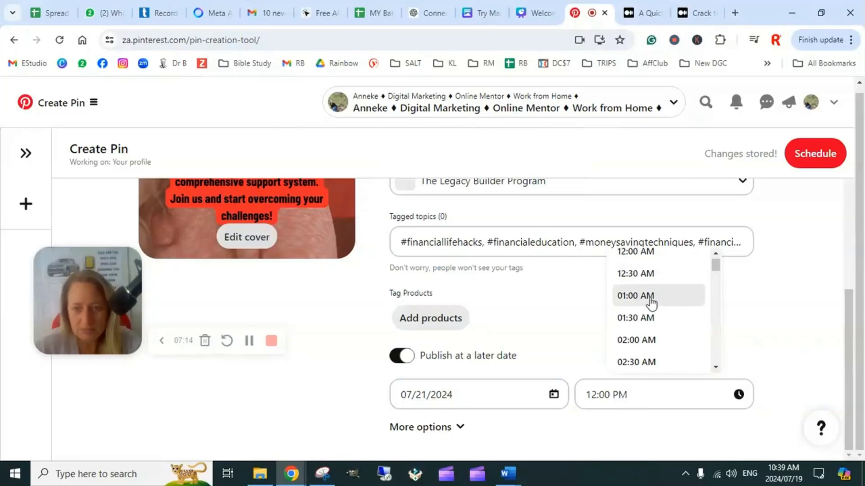
scroll(656, 316, "up", 1)
scroll(658, 317, "up", 1)
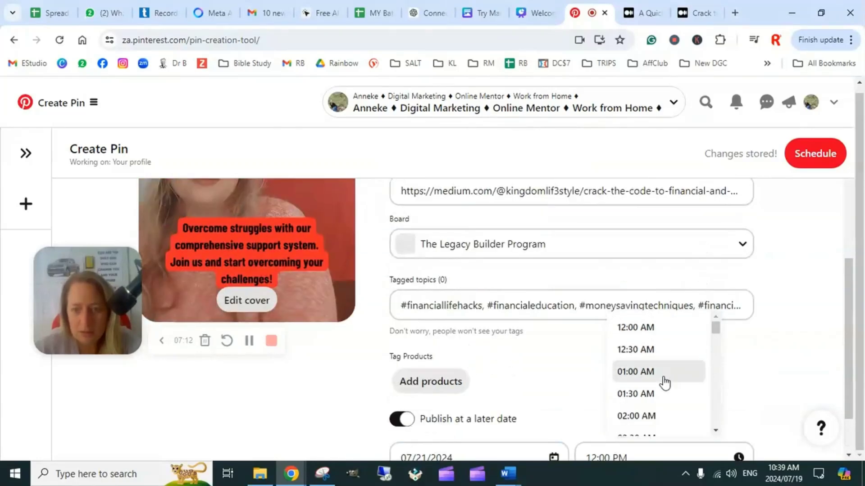
scroll(661, 382, "down", 5)
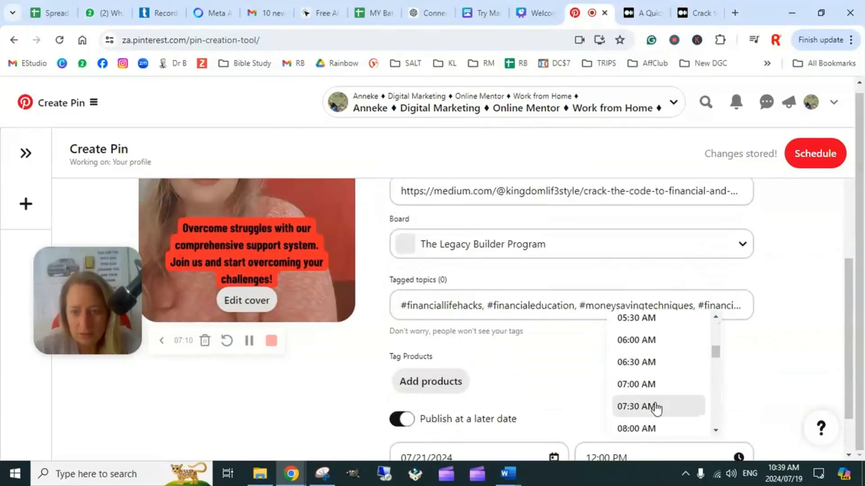
scroll(655, 408, "down", 1)
left_click(722, 396)
scroll(630, 401, "down", 1)
scroll(630, 398, "down", 1)
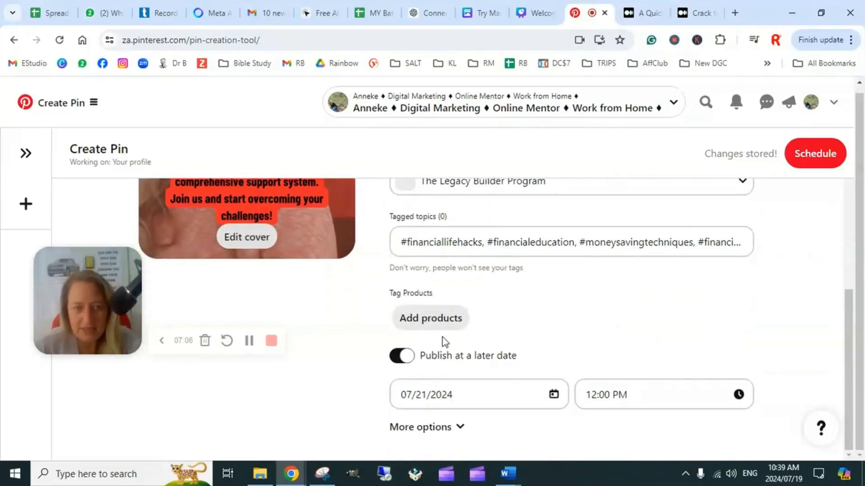
Check the Pin's title and description, and schedule the Pin for Jul 21 at 12:00 PM.
scroll(556, 300, "up", 5)
scroll(536, 347, "up", 2)
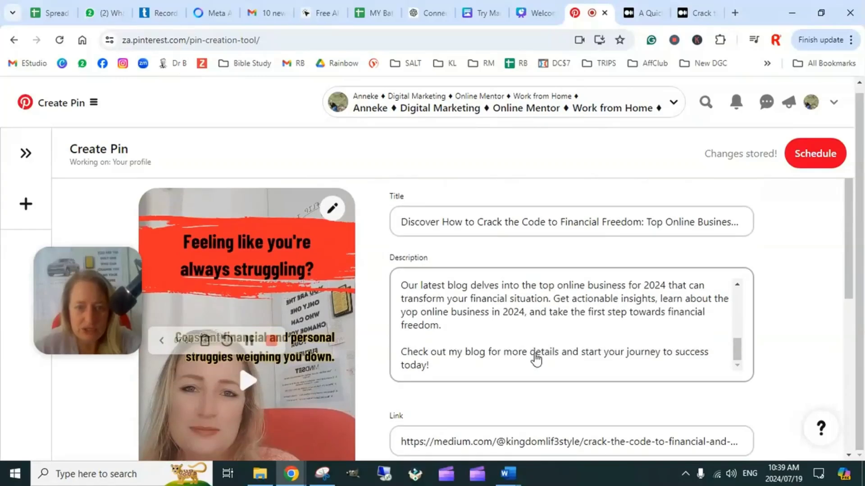
scroll(535, 359, "up", 2)
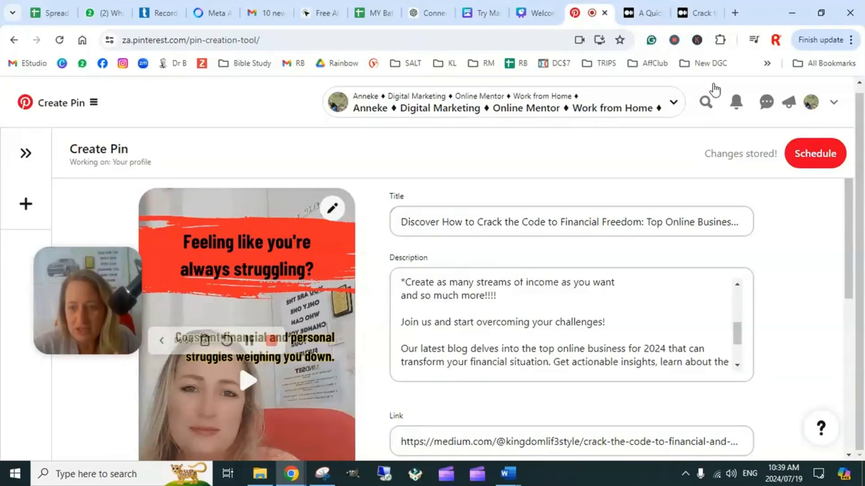
left_click(813, 158)
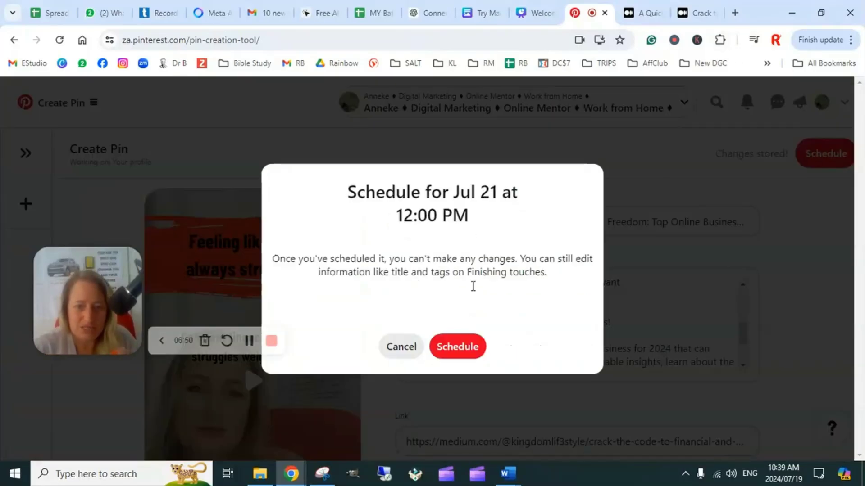
left_click(457, 347)
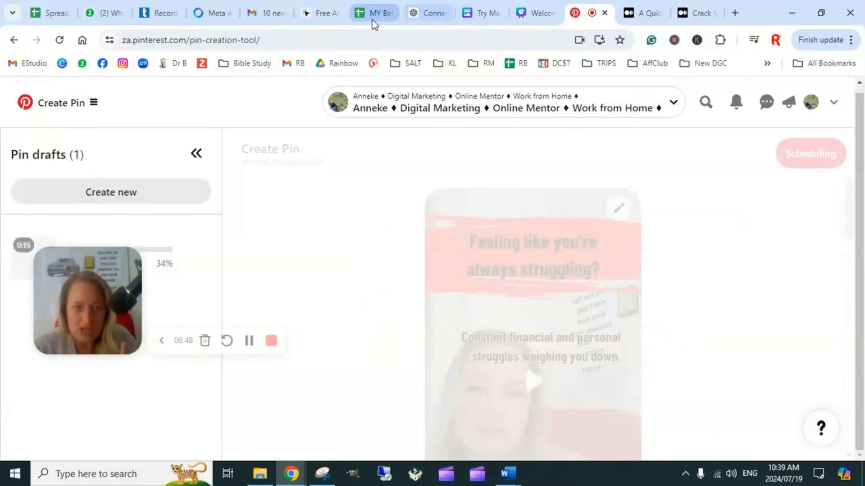
Switch to the MY Batch Content Calendar Week 2 spreadsheet and find Sunday 21 July on the Content Calendar Week 3 sheet.
left_click(374, 13)
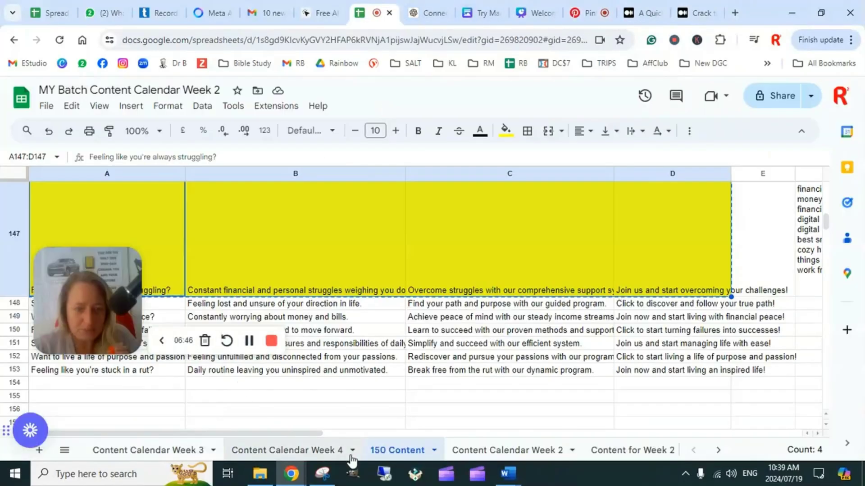
left_click(176, 451)
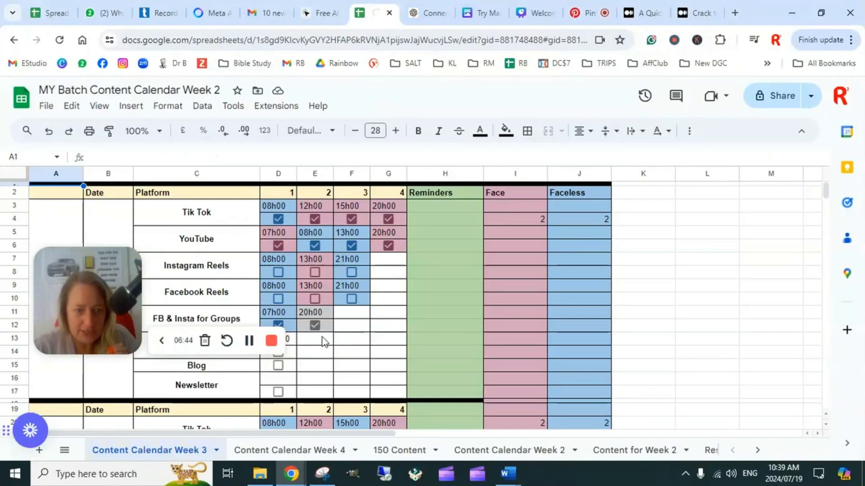
left_click_drag(84, 301, 642, 189)
scroll(251, 343, "down", 4)
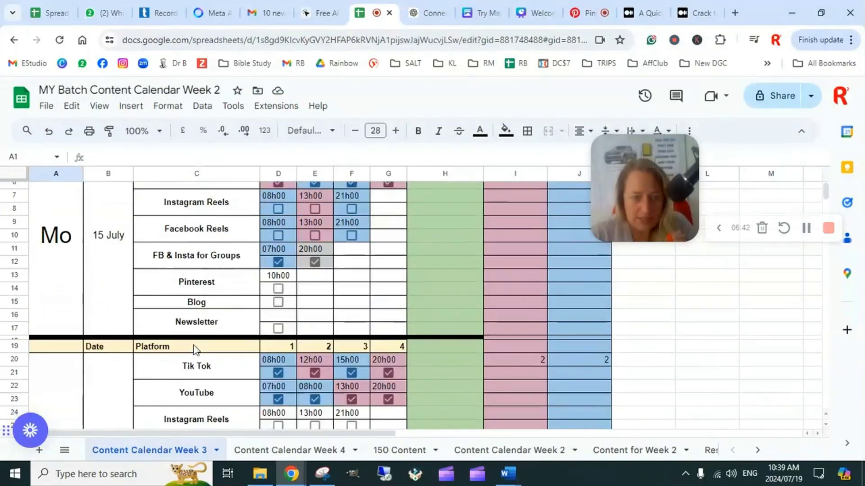
scroll(251, 343, "down", 20)
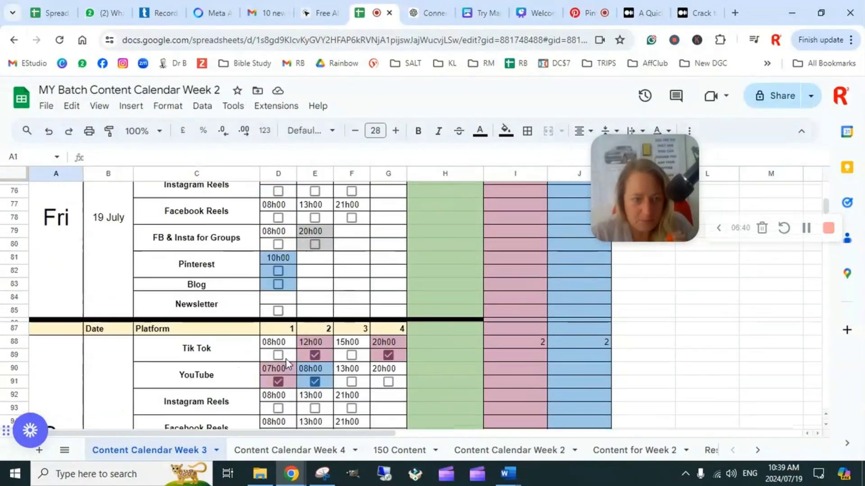
scroll(286, 359, "down", 3)
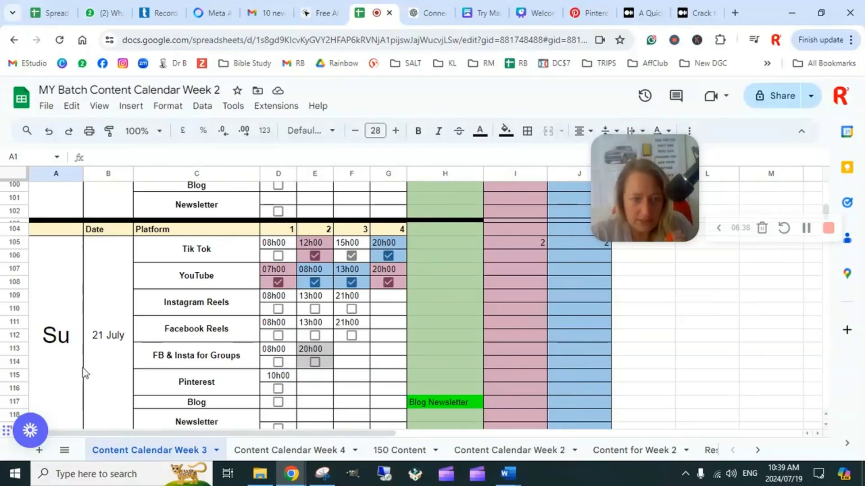
Set the Sunday 21 July Pinterest time to 12h00 and tick that day's Pinterest and Blog checkboxes.
left_click(293, 404)
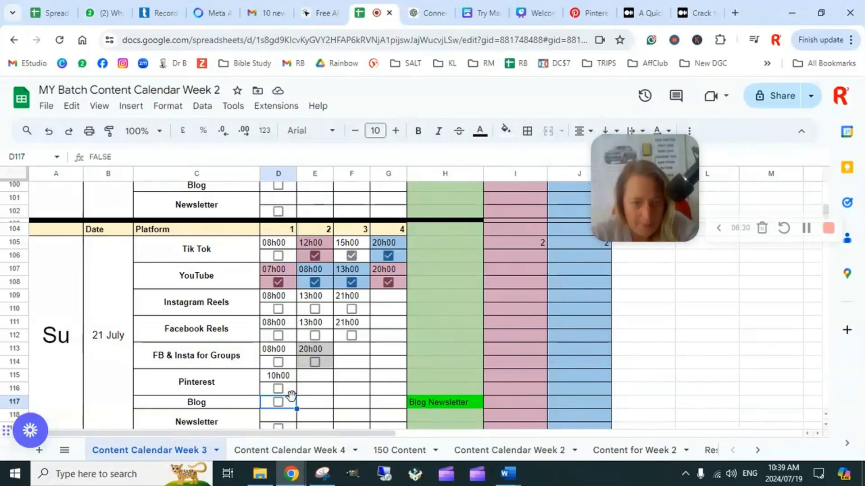
left_click(286, 378)
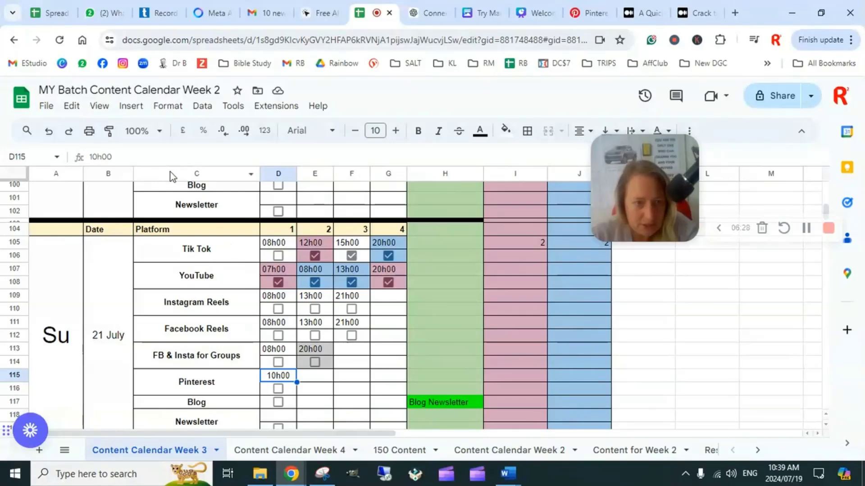
key("BackSpace")
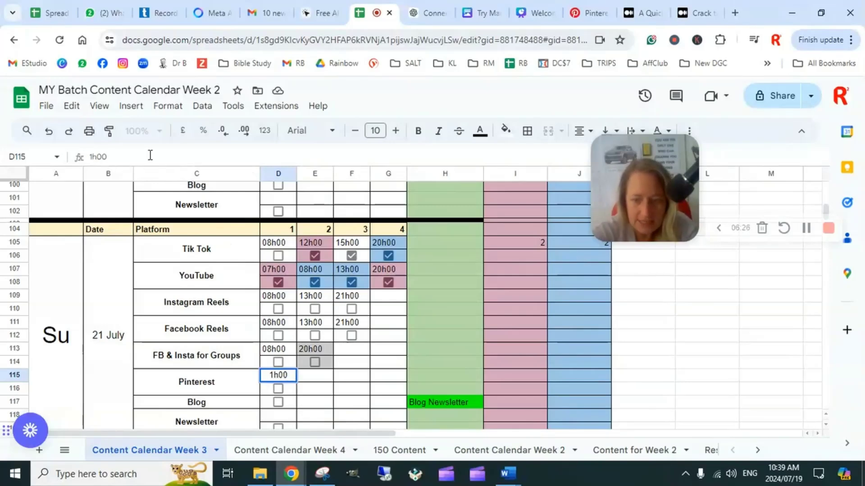
type("2")
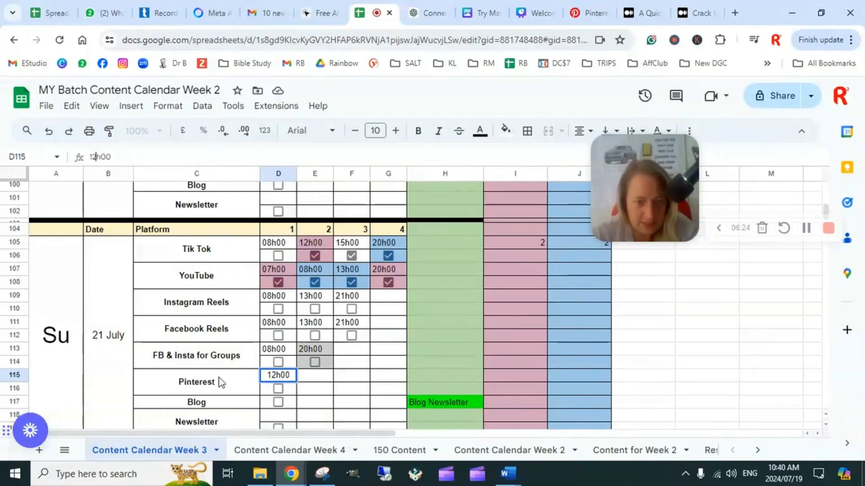
left_click(278, 389)
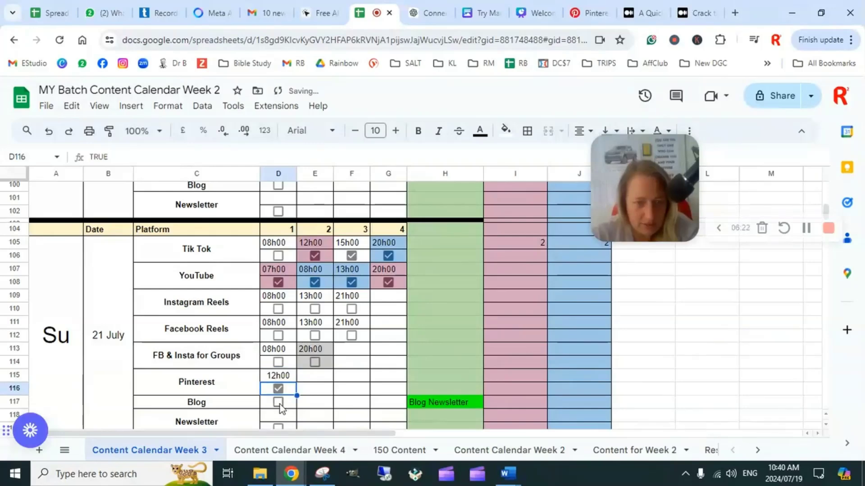
left_click(278, 402)
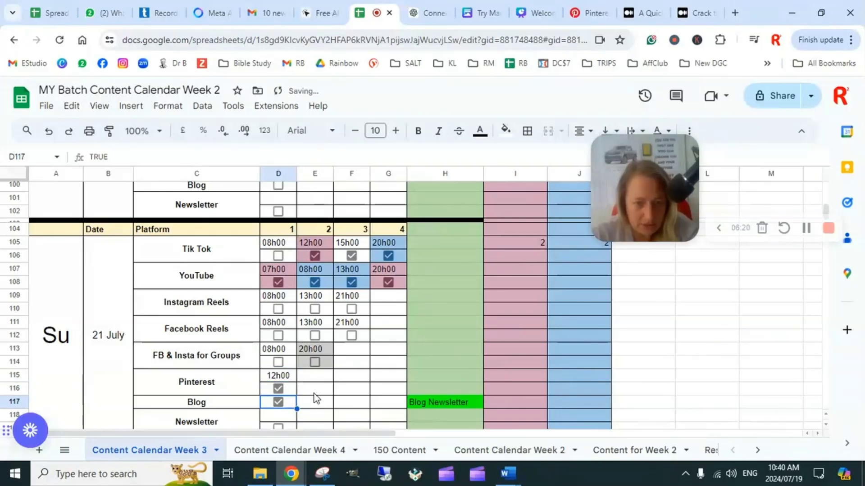
left_click(700, 366)
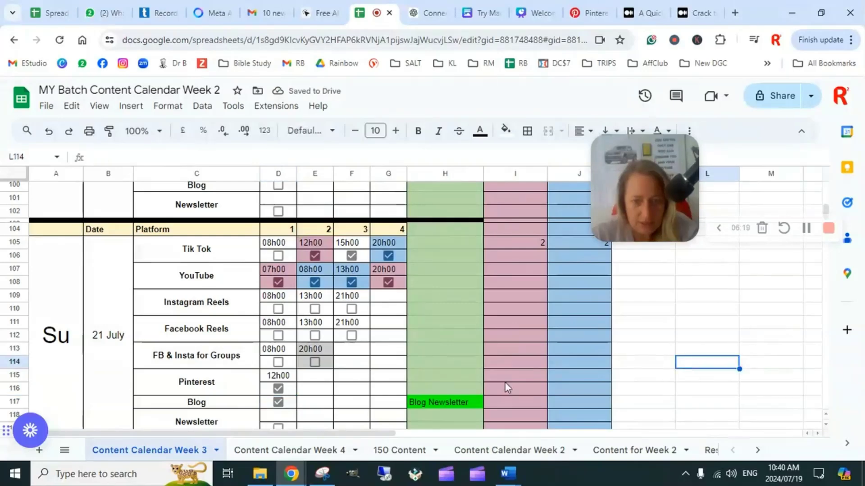
Copy the green Financial Struggles label from Thursday 18 July into cell H116 beside Sunday 21 July's Pinterest checkbox.
scroll(460, 385, "up", 2)
scroll(460, 386, "up", 10)
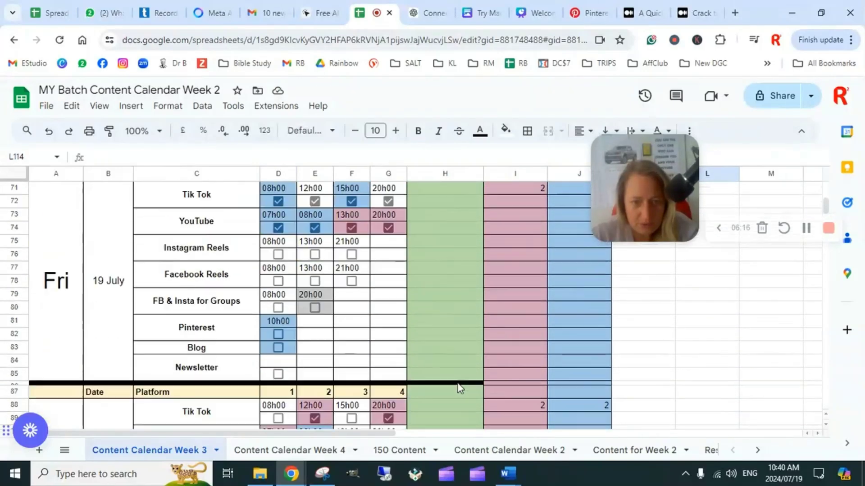
scroll(458, 383, "up", 7)
scroll(455, 351, "down", 2)
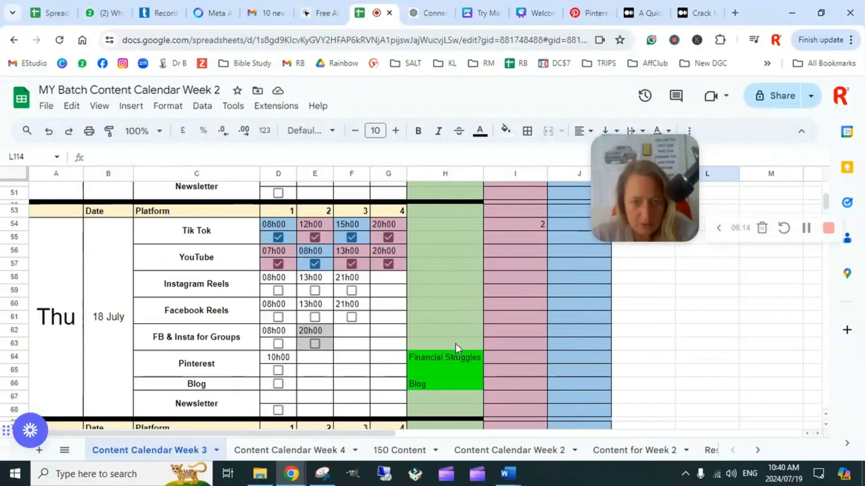
left_click(444, 356)
key("ctrl+c")
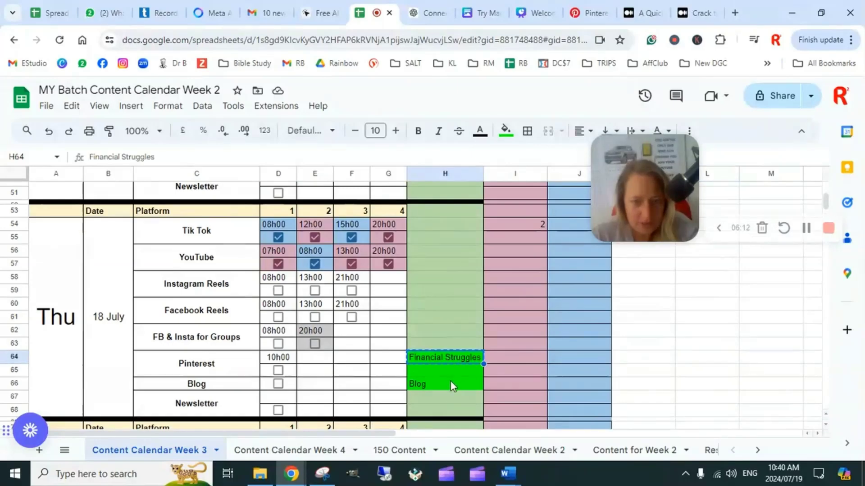
left_click(635, 361)
scroll(446, 380, "down", 20)
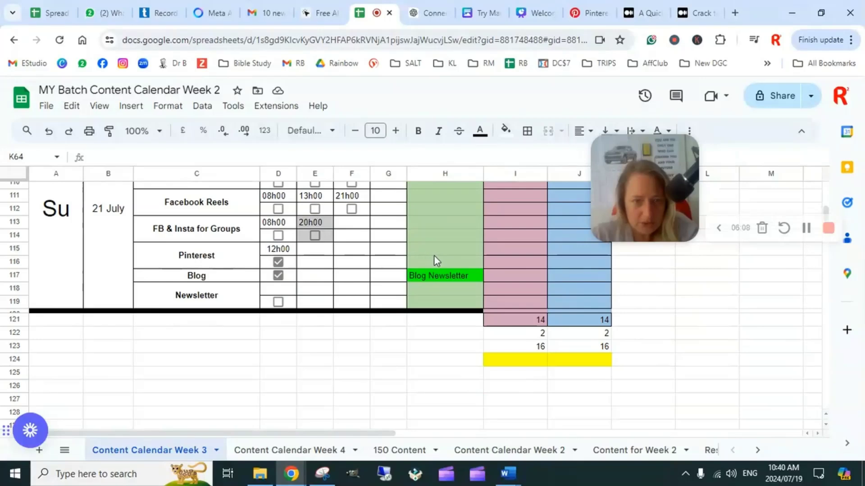
left_click(436, 261)
key("ctrl+v")
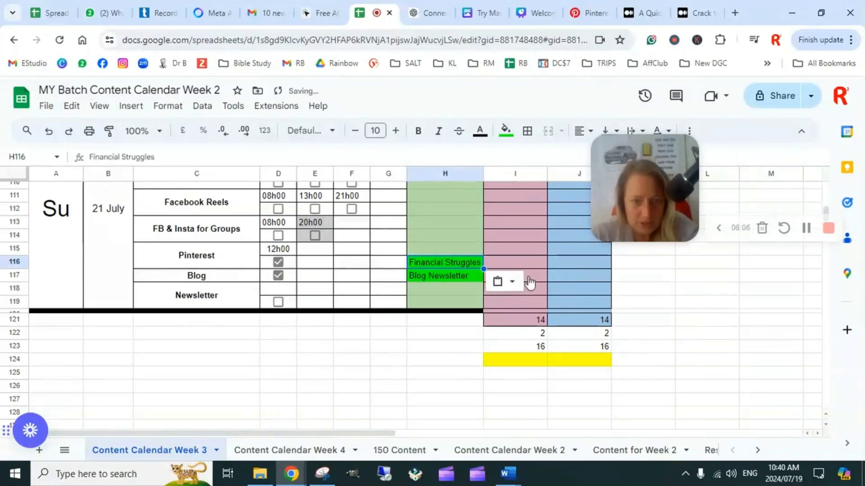
left_click(663, 305)
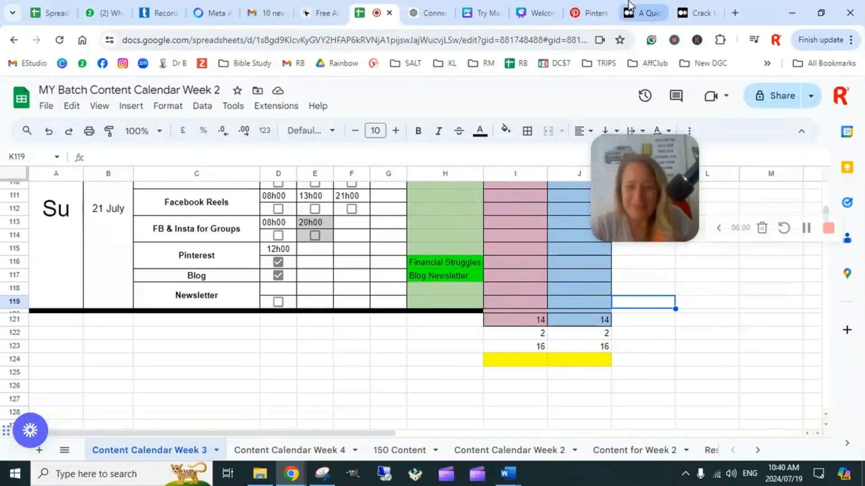
Switch to Pinterest and display the saved boards on the account's profile.
left_click(593, 12)
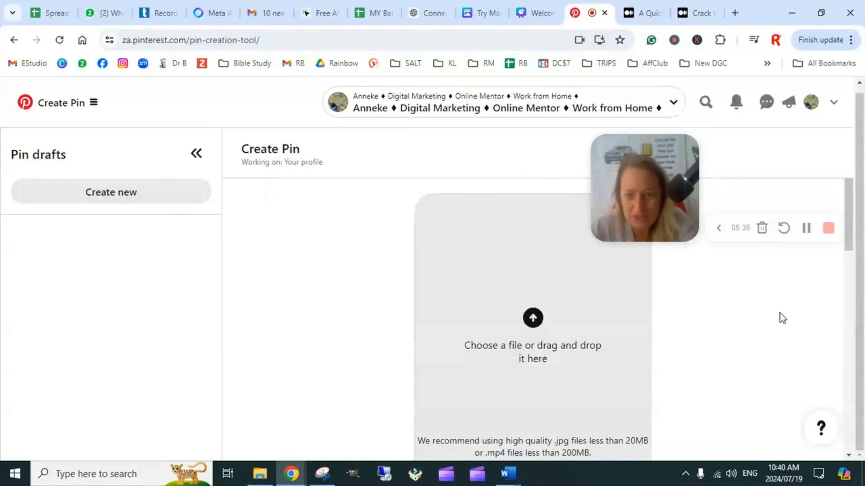
left_click(721, 229)
left_click_drag(638, 143, 190, 230)
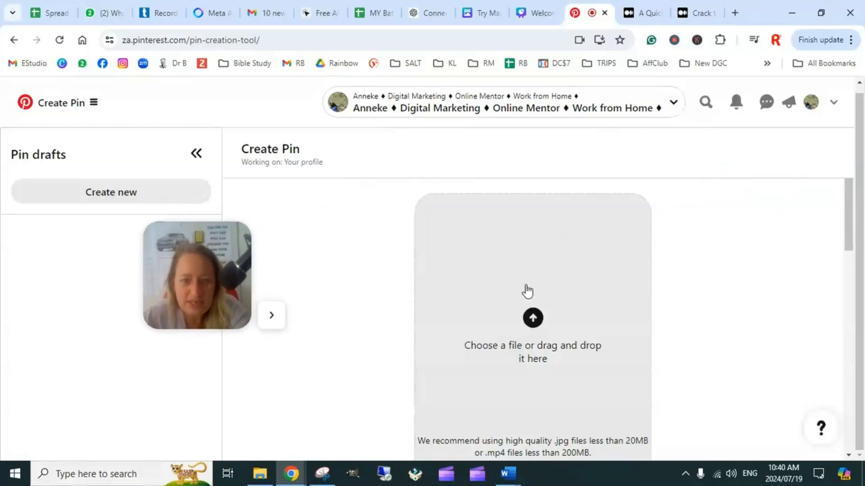
scroll(619, 301, "down", 6)
scroll(626, 311, "up", 6)
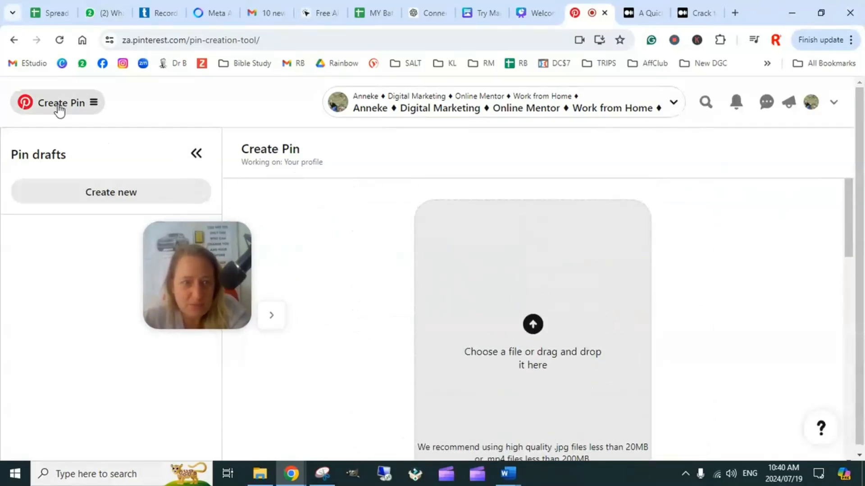
left_click(811, 103)
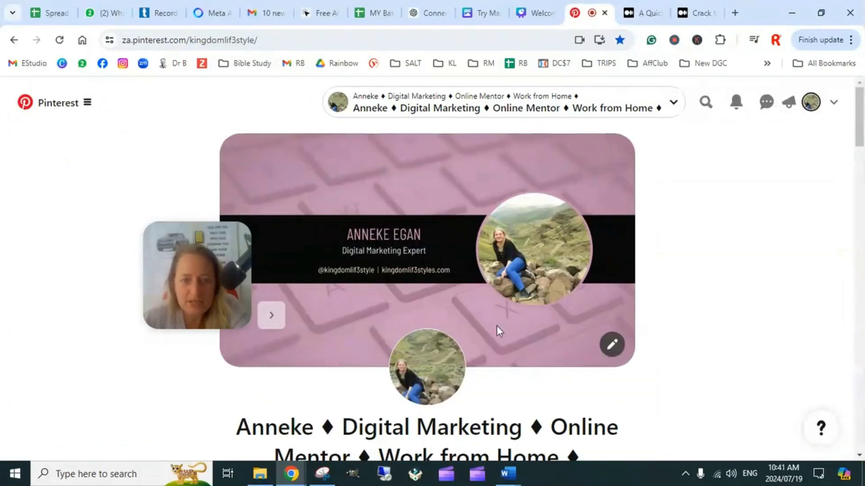
scroll(566, 302, "down", 5)
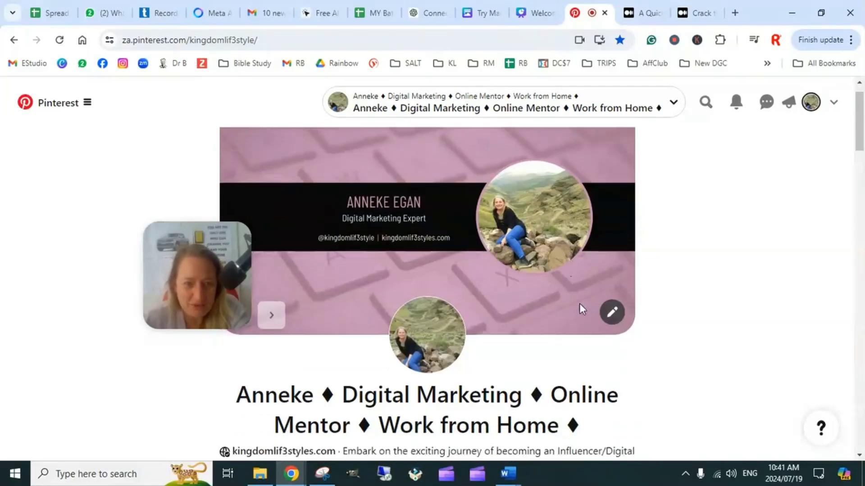
scroll(577, 304, "down", 6)
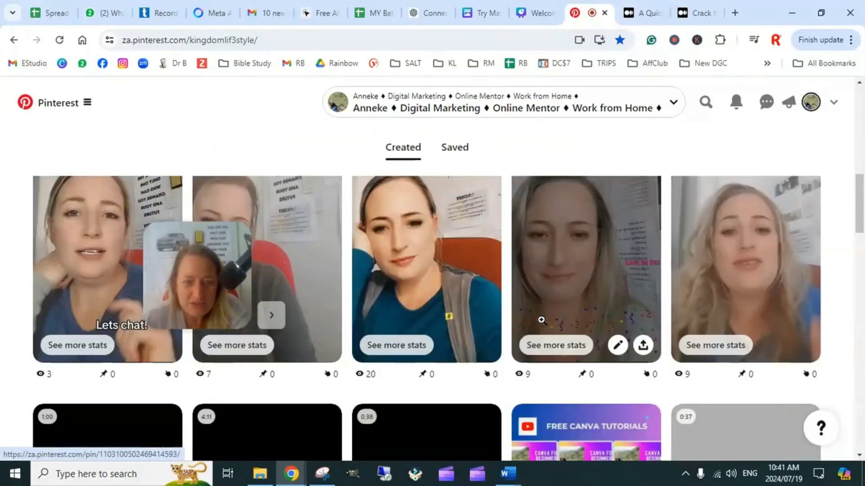
scroll(460, 236, "up", 4)
left_click(454, 322)
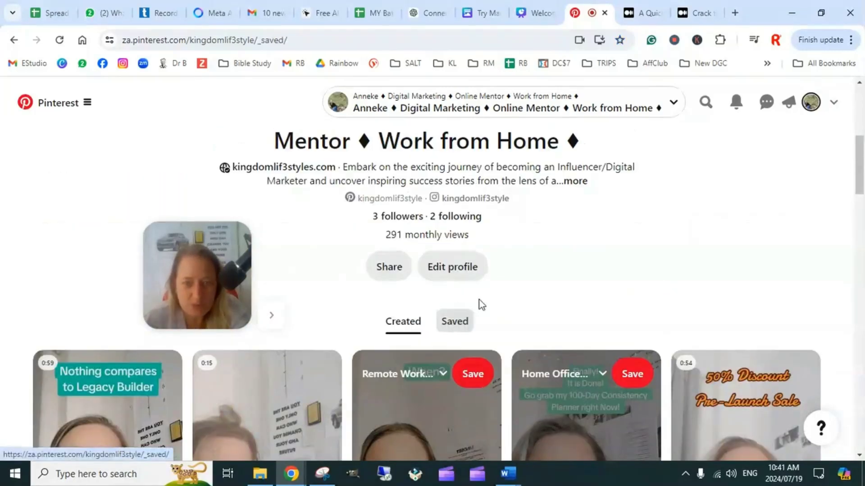
left_click_drag(191, 277, 136, 143)
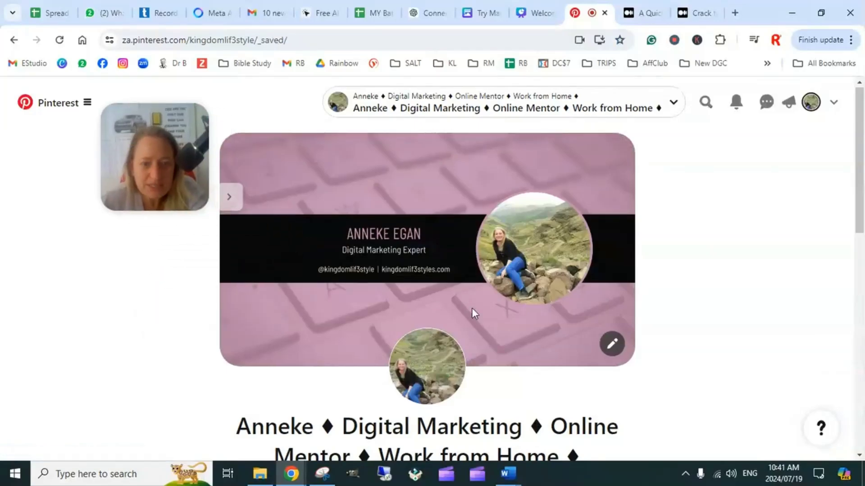
scroll(552, 305, "down", 10)
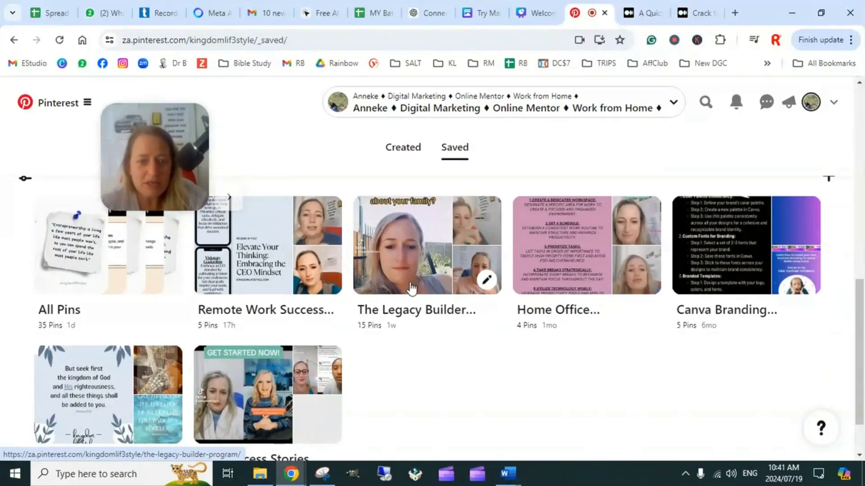
Open the Remote Work Success Tips board and start creating a new Pin from it.
left_click(276, 318)
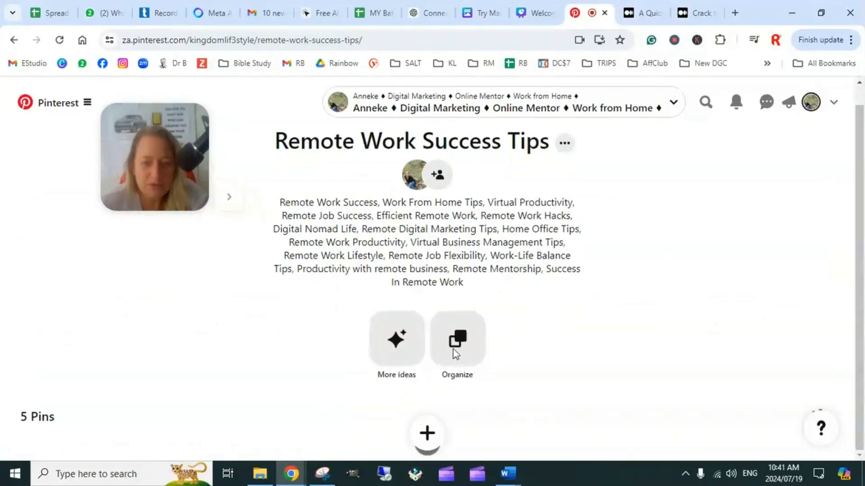
left_click(427, 433)
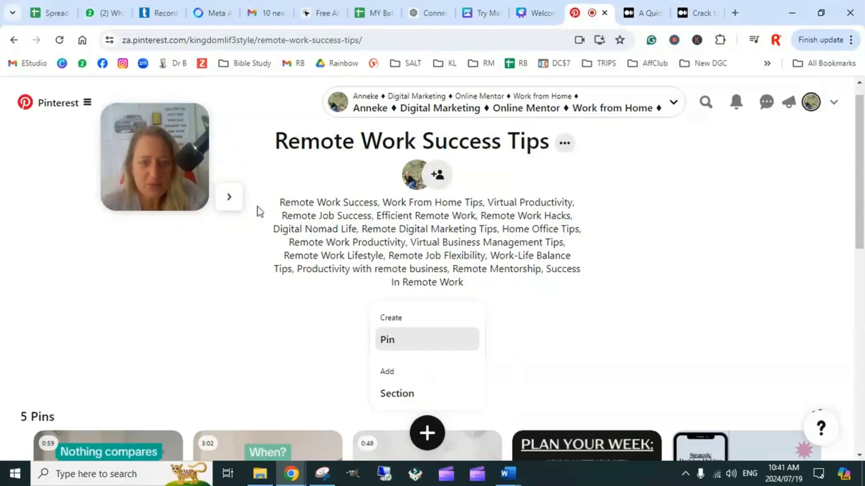
left_click(388, 341)
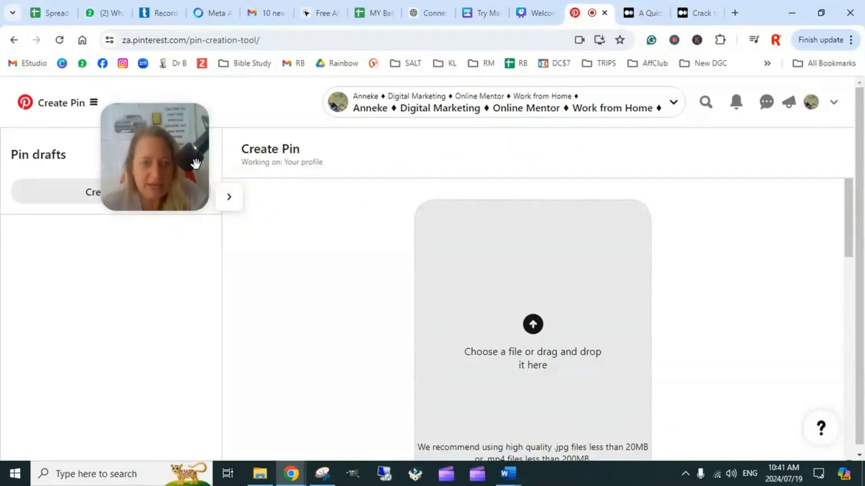
Switch to the Week 3 Reels folder in File Explorer, show extra large icons, and select the Stuck in a rut video.
left_click(259, 473)
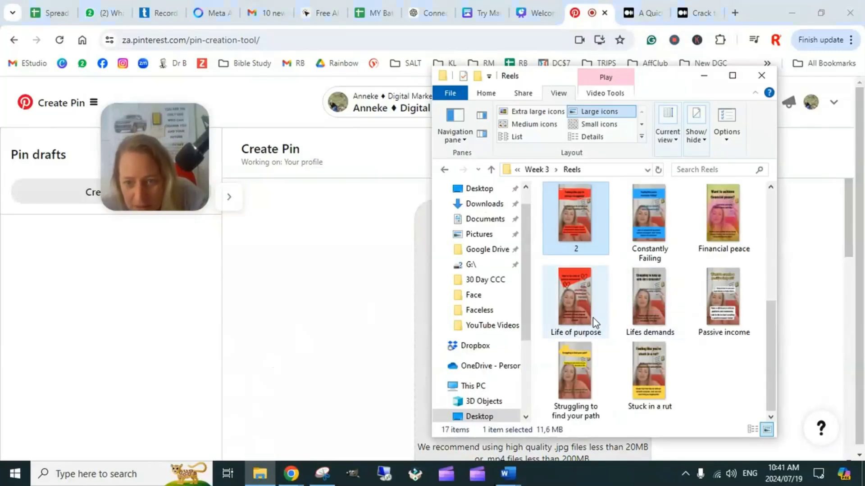
left_click(731, 77)
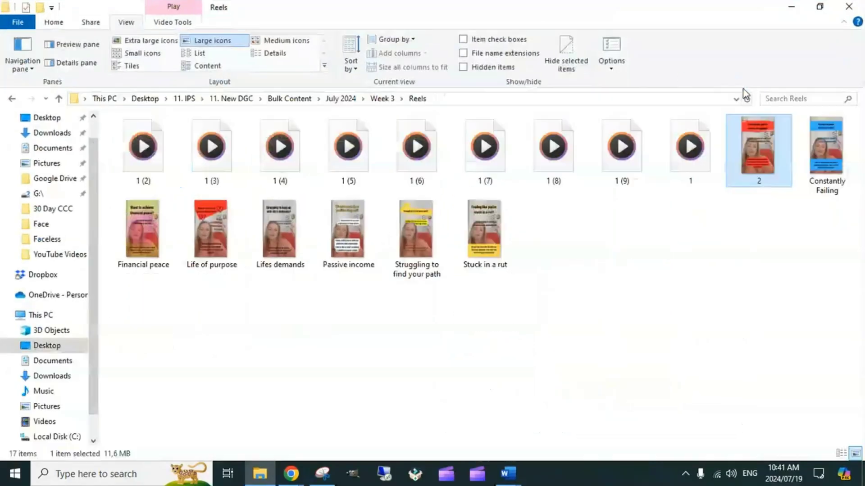
left_click(144, 42)
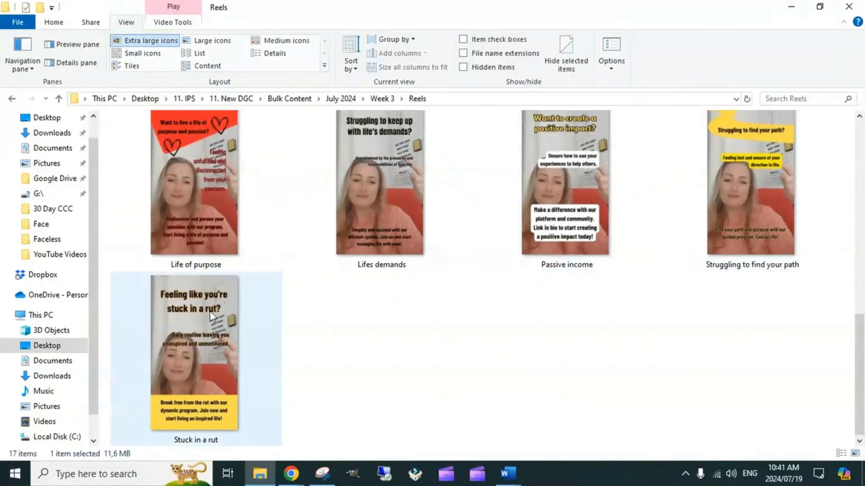
left_click(202, 353)
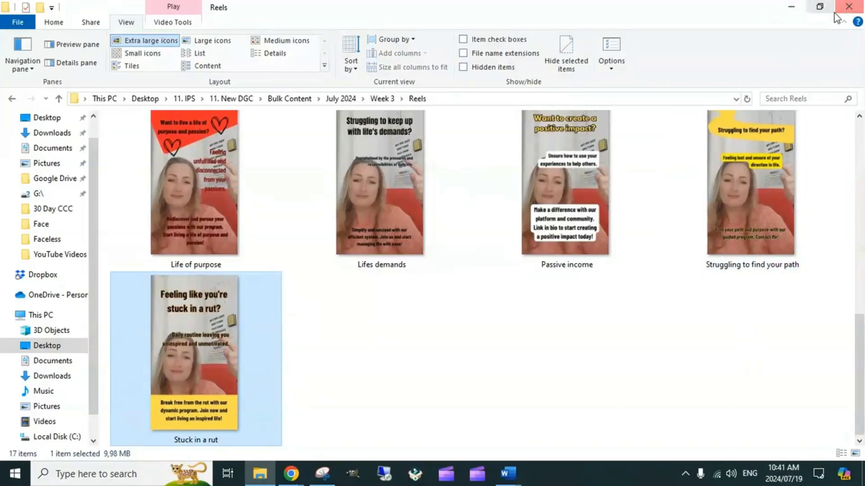
Place the Reels folder window beside the Pin upload area and add the Stuck in a rut video to the new Pin.
left_click(819, 7)
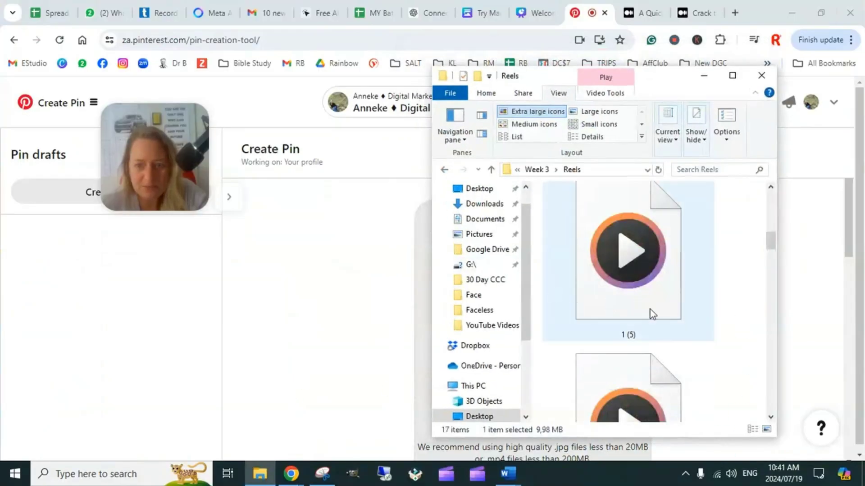
scroll(653, 312, "down", 12)
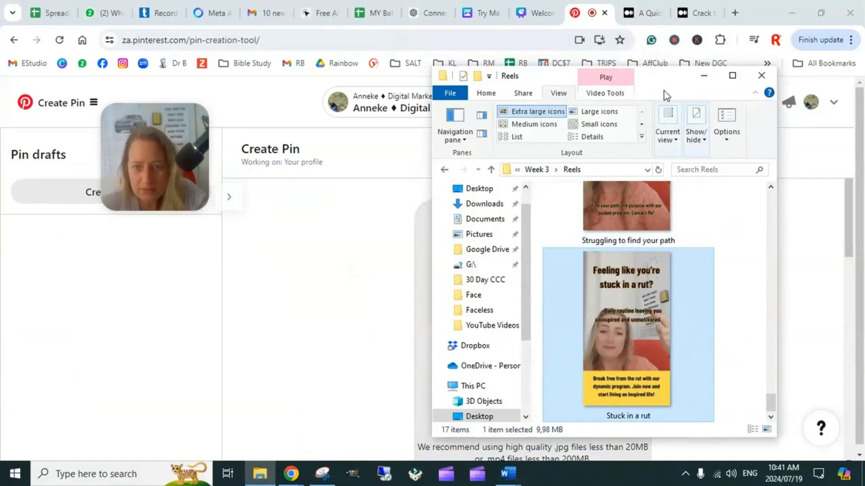
left_click_drag(668, 85, 295, 48)
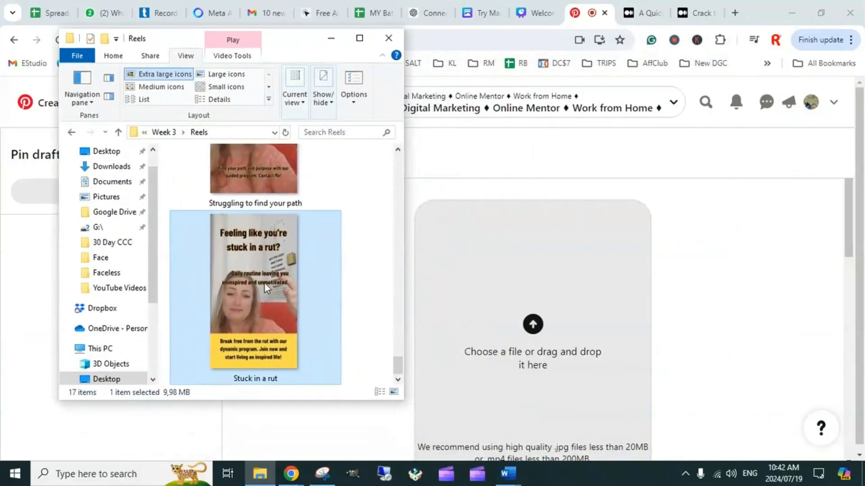
left_click_drag(264, 283, 527, 324)
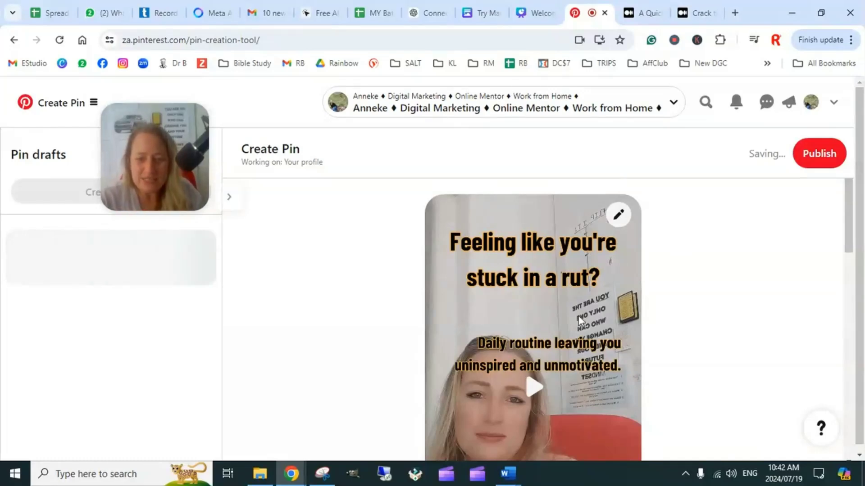
scroll(586, 373, "down", 1)
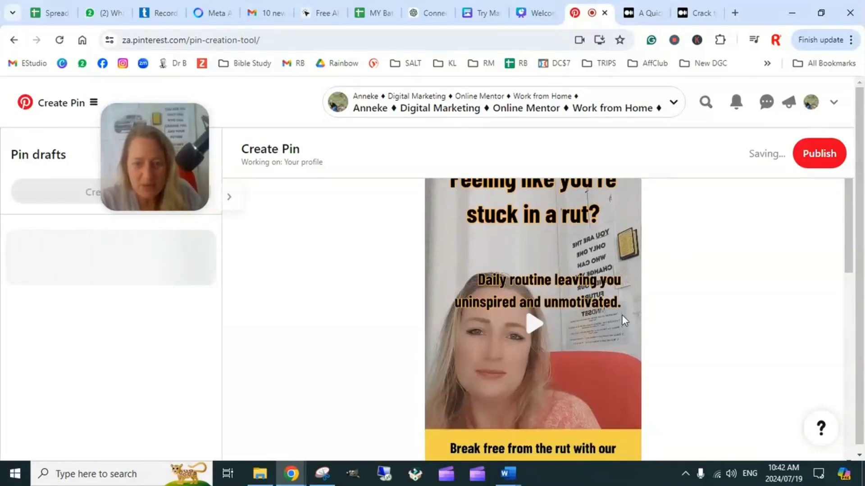
scroll(622, 316, "down", 3)
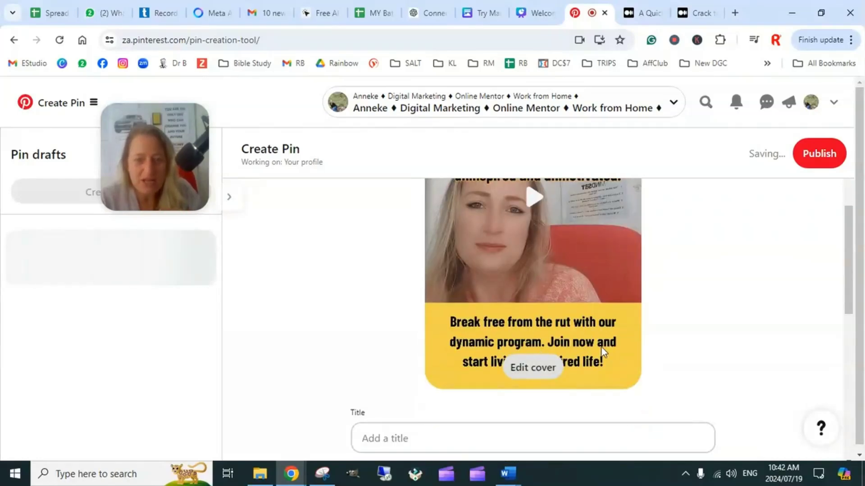
Copy the "Feeling like you're stuck in a rut?" row, cells A153 to D153, from the 150 Content sheet for the Pin's title.
scroll(601, 346, "down", 3)
left_click(428, 318)
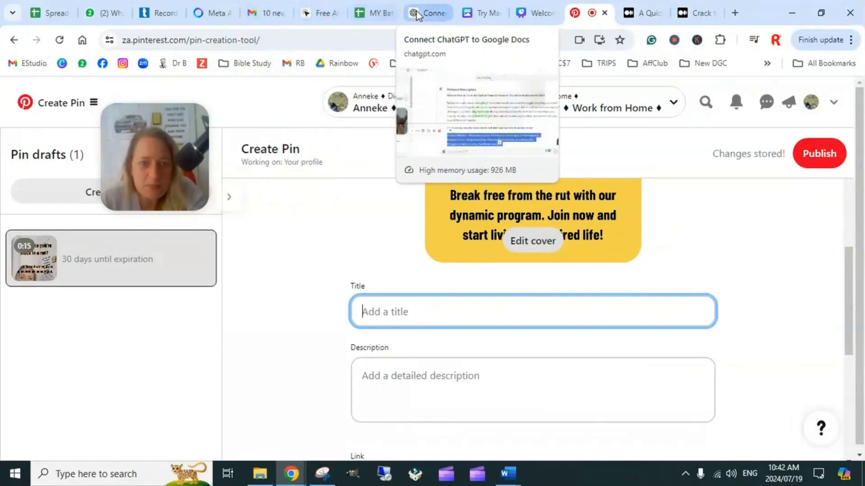
scroll(585, 306, "up", 5)
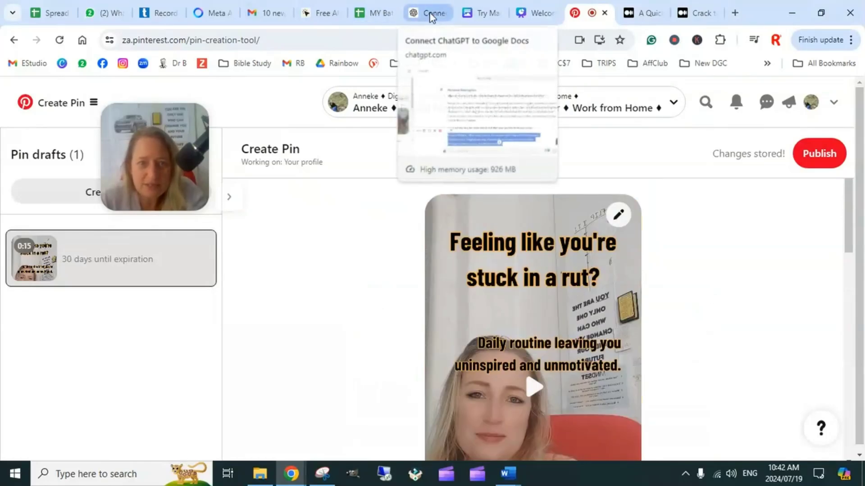
left_click(385, 15)
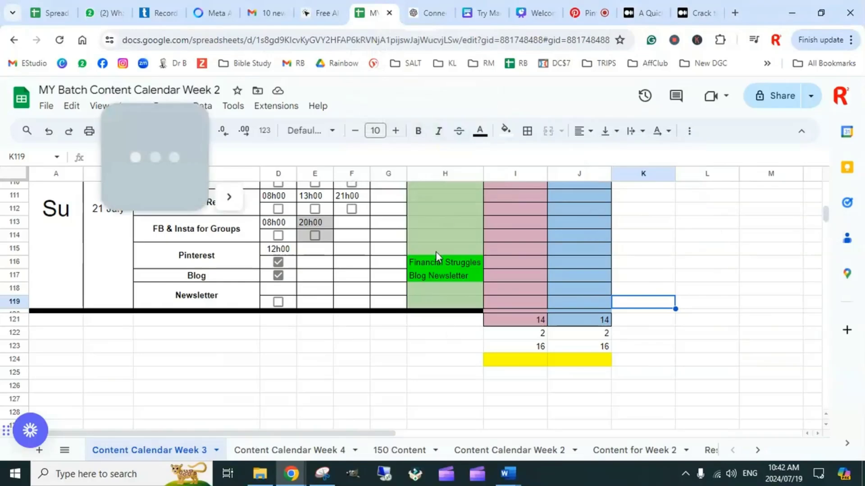
left_click(388, 455)
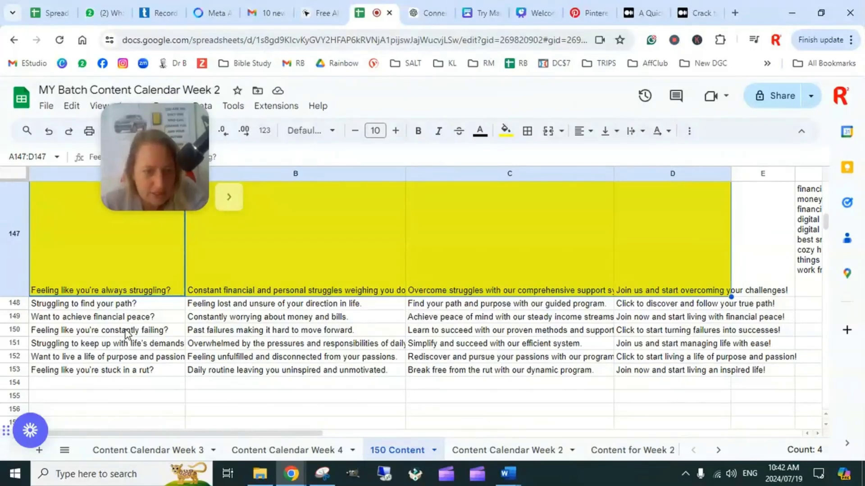
left_click(140, 372)
left_click_drag(224, 383, 627, 373)
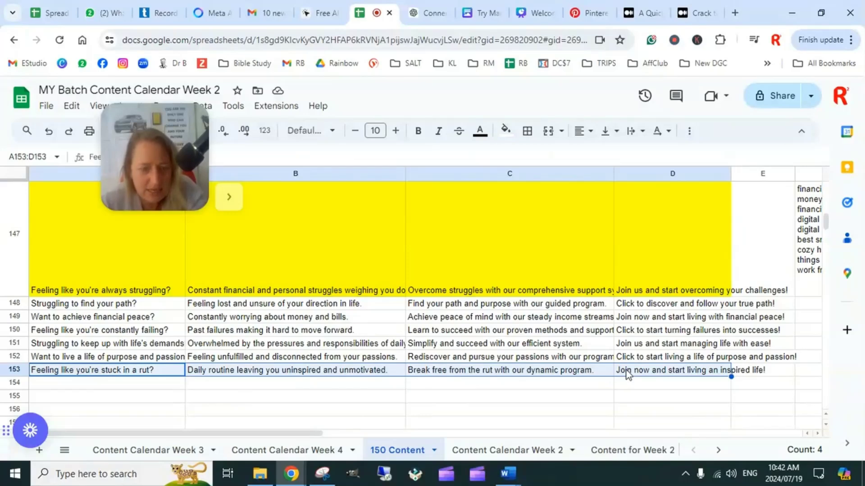
Switch to ChatGPT and write a prompt requesting a post title from the stuck-in-a-rut copy, incorporating the following keywords.
left_click(428, 13)
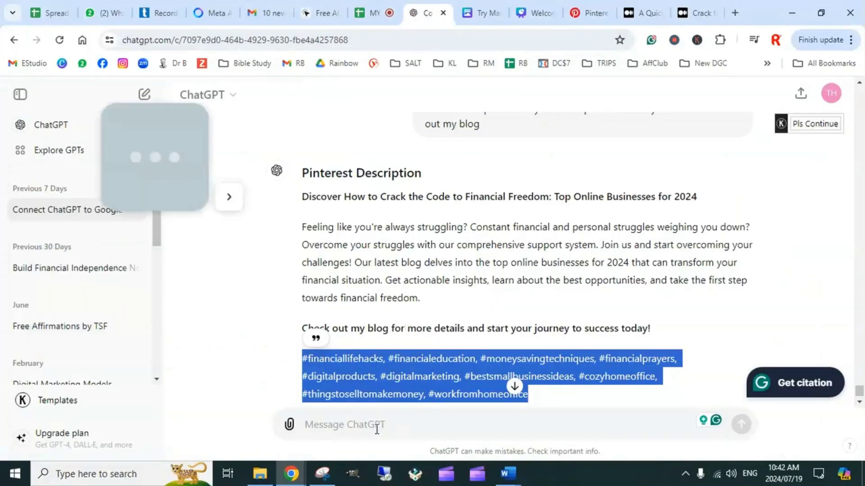
scroll(377, 429, "down", 2)
left_click(351, 430)
type("Create a title for my post from this copy - Feeling like you're stuck in a rut?  Daily routine leaving you uninspired and unmotivated.  Break free from the rut with our dynamic program.  Join now and start living an inspired life! - Try to incorporate the following keywords")
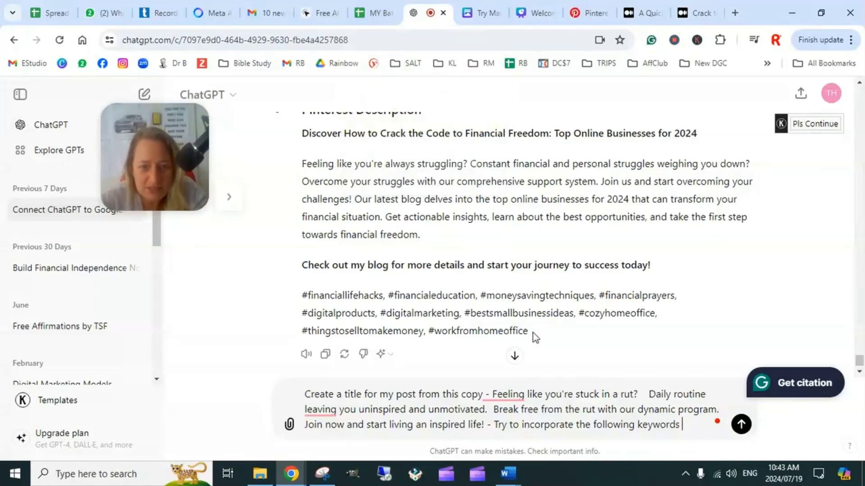
Append the hashtags from #financiallifehacks to #workfromhomeoffice in the earlier Pinterest description to the prompt, submit it, and wait for the page to respond.
left_click_drag(530, 332, 303, 298)
key("ctrl+c")
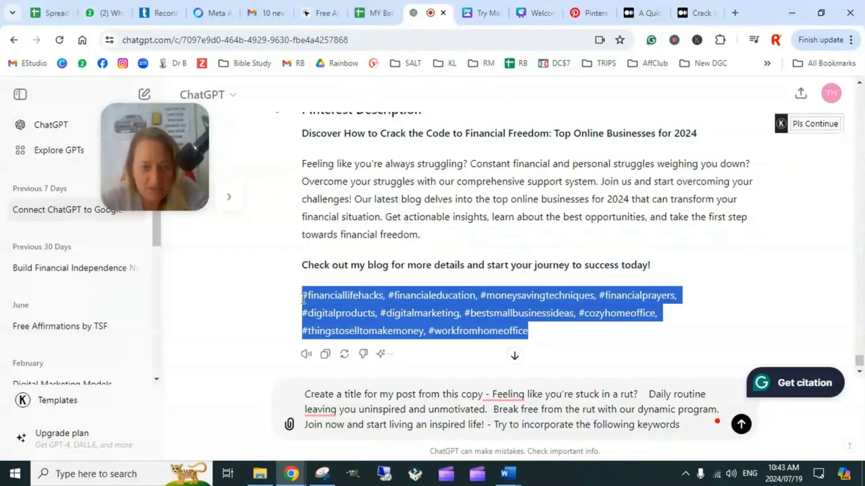
left_click(684, 424)
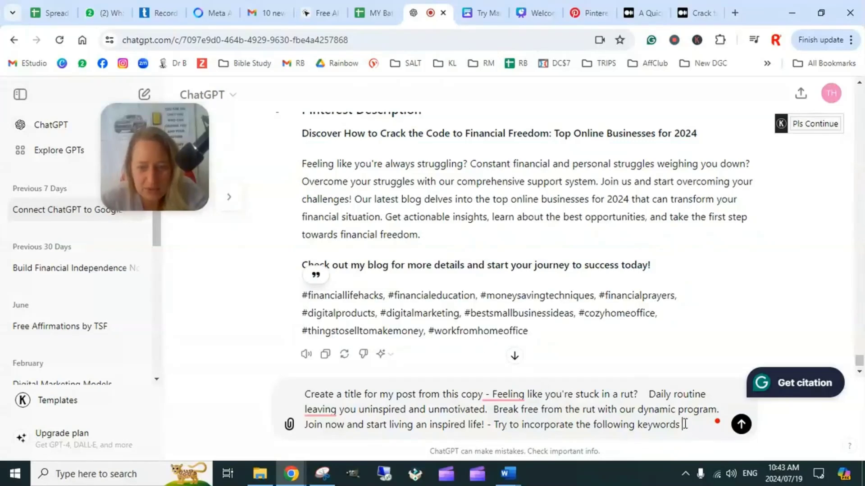
key("ctrl+v")
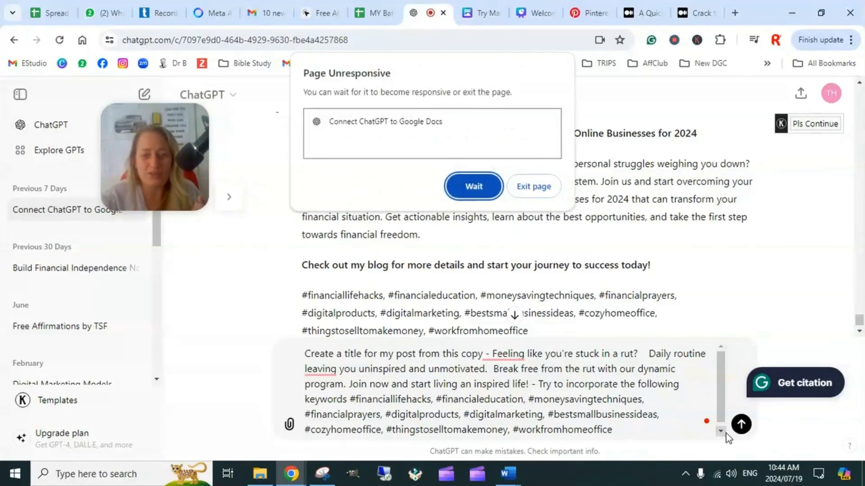
left_click(469, 185)
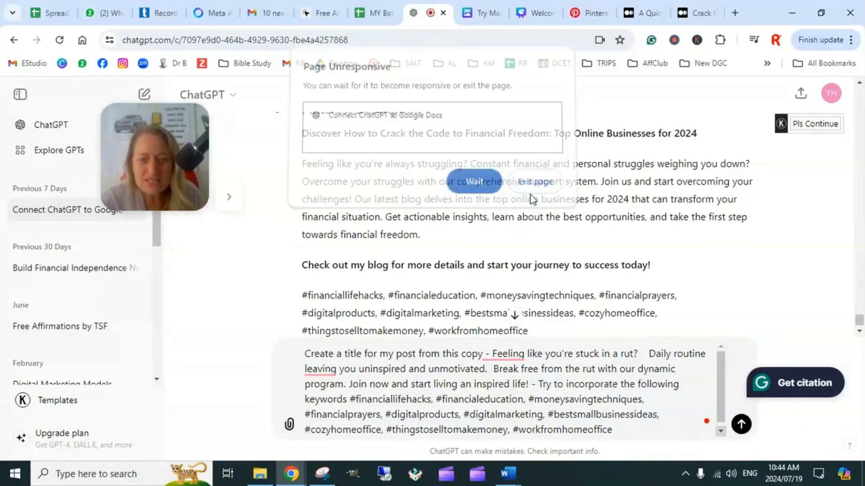
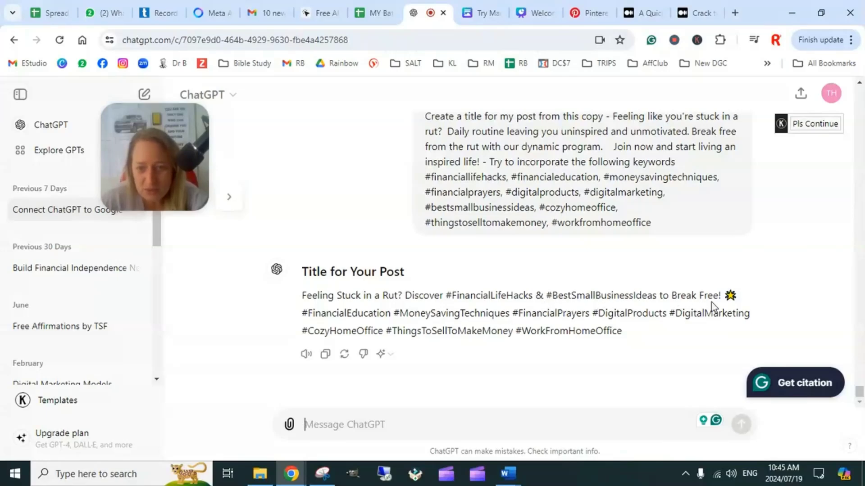
Copy the generated "Feeling Stuck in a Rut? Discover #FinancialLifeHacks & #BestSmallBusinessIdeas to Break Free!" line with its emoji into the Pinterest Pin's title.
left_click_drag(738, 292, 306, 292)
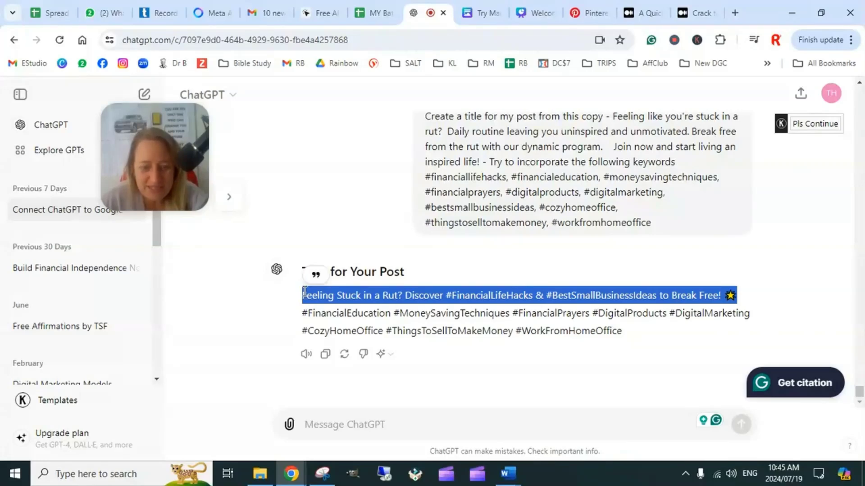
left_click(592, 11)
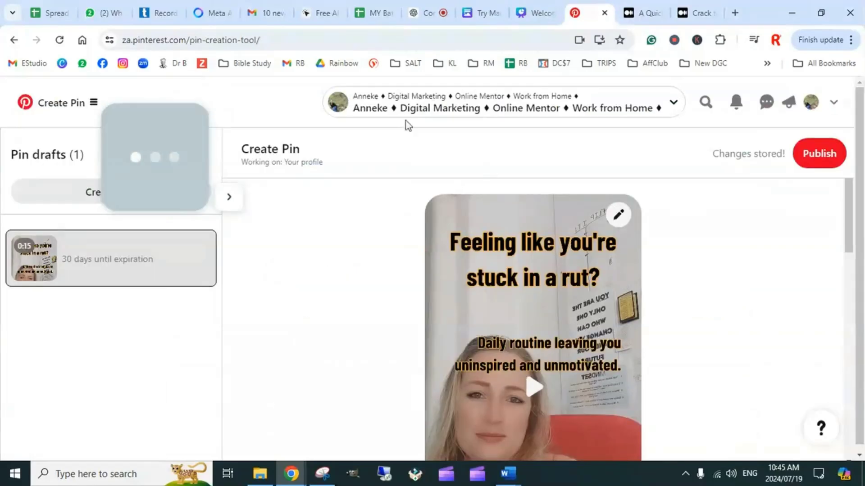
scroll(662, 309, "down", 10)
scroll(485, 250, "up", 1)
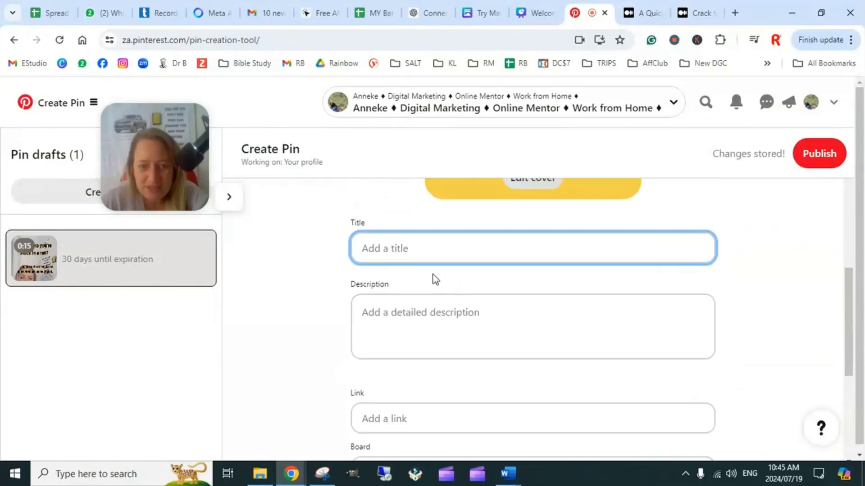
type("Feeling Stuck in a Rut? Discover #FinancialLifeHacks & #BestSmallBusinessIdeas to Break Free! 💥")
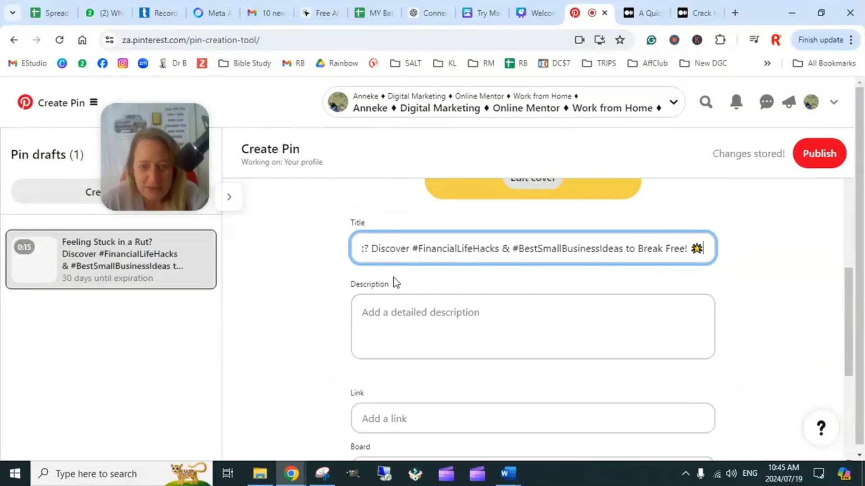
Copy the remaining generated hashtags, #FinancialEducation to #WorkFromHomeOffice, from ChatGPT into the Pin's tagged topics search.
left_click(401, 321)
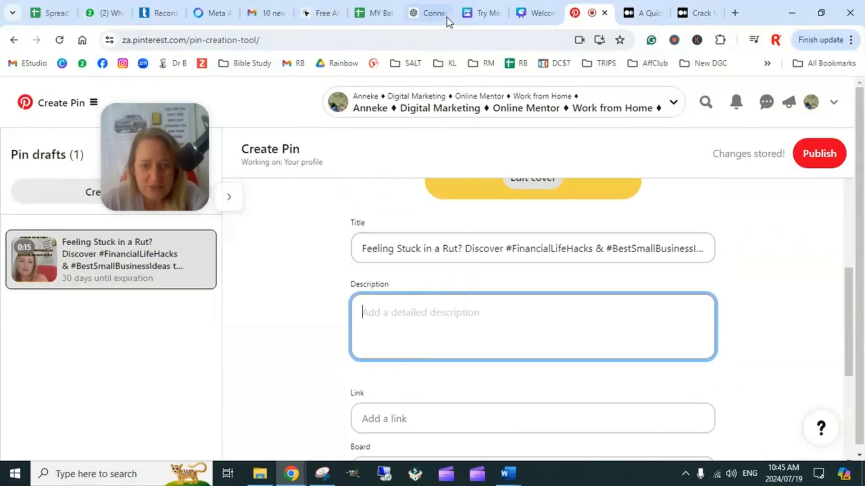
left_click(433, 15)
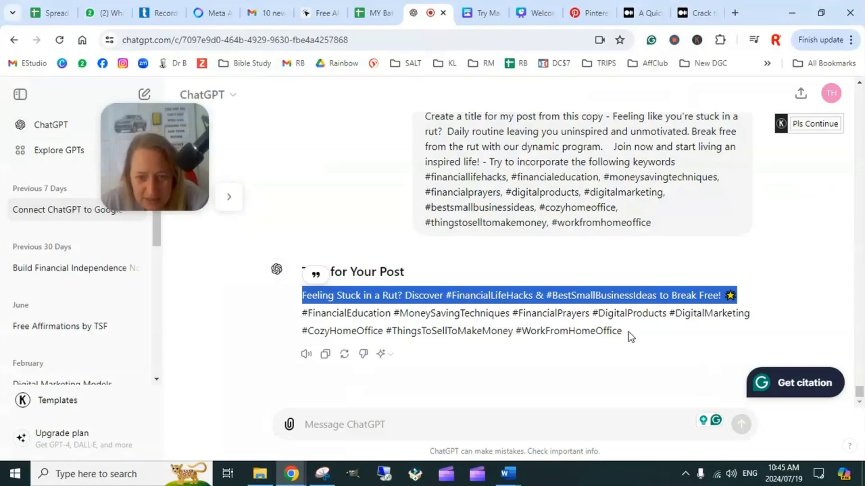
left_click_drag(629, 333, 295, 314)
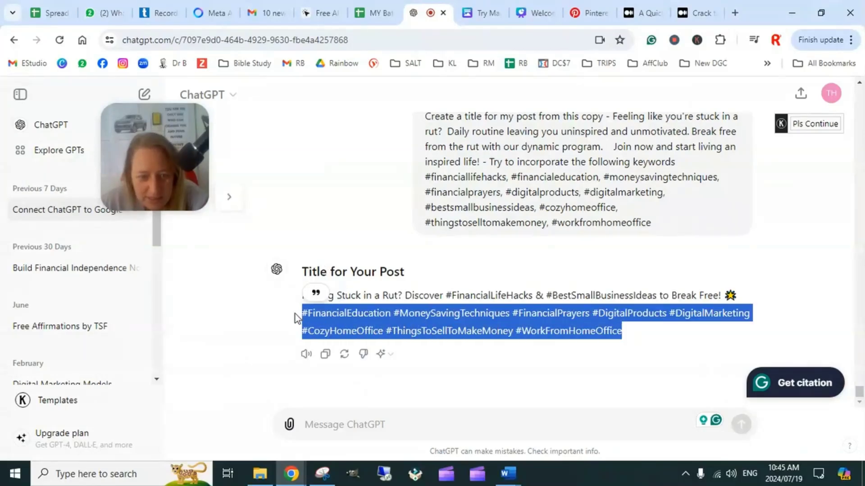
left_click(593, 13)
scroll(554, 381, "down", 3)
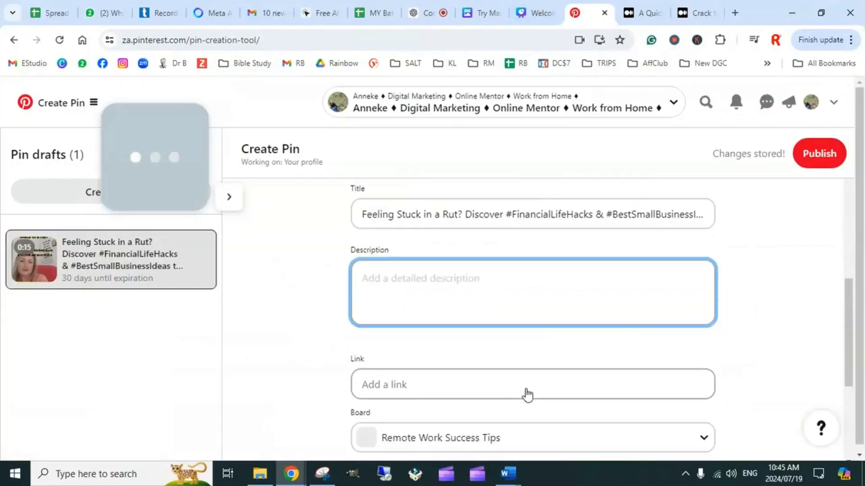
left_click(426, 406)
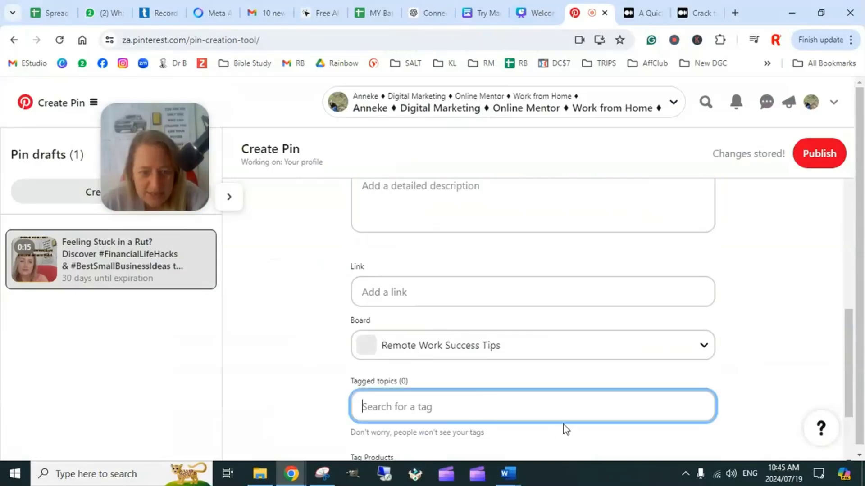
key("ctrl+v")
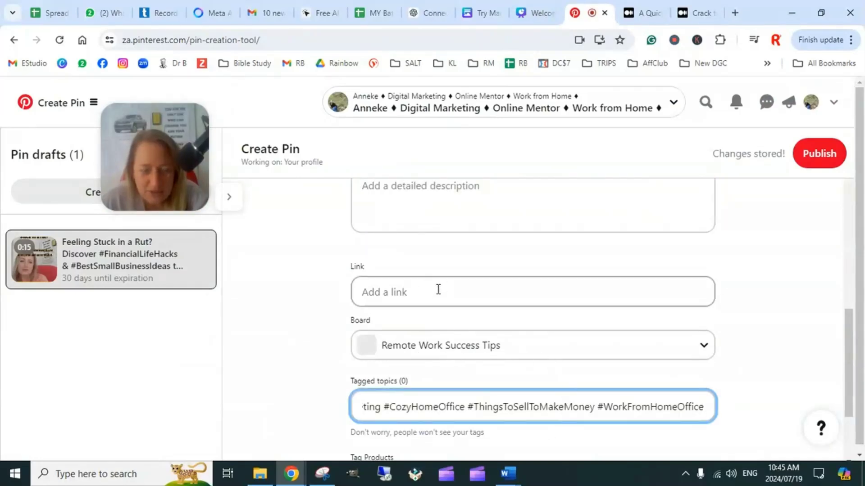
Copy the share link of the Medium article "Crack the code to financial and personal Freedom!" and add it as the Pin's link.
scroll(438, 289, "up", 1)
left_click(412, 361)
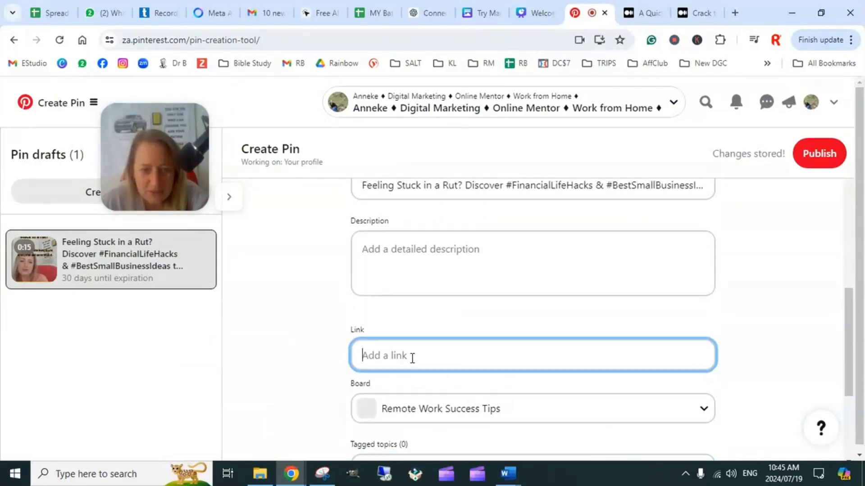
left_click(699, 11)
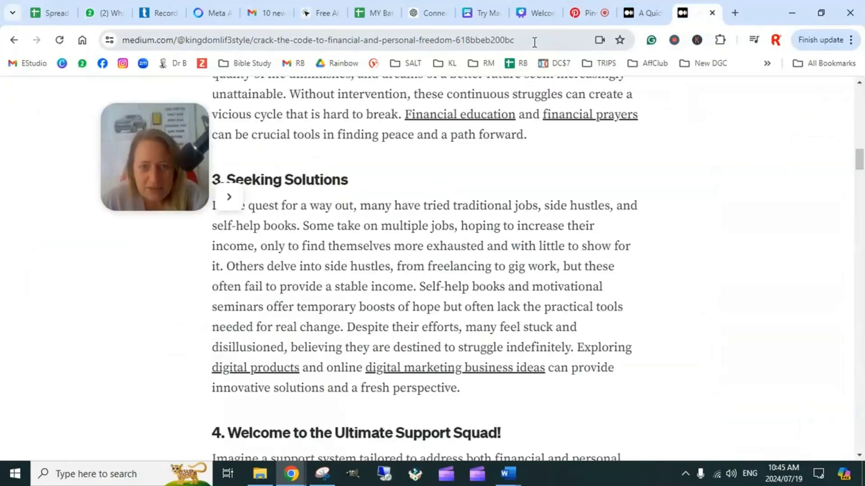
scroll(734, 272, "up", 10)
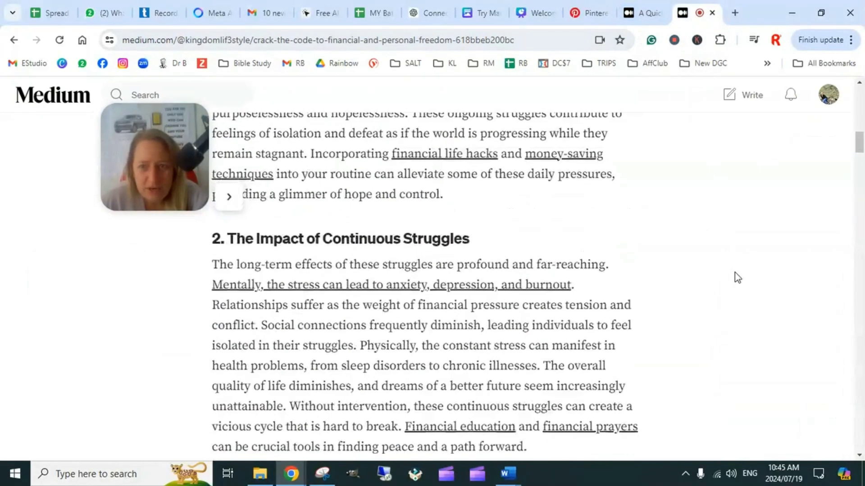
scroll(748, 258, "up", 5)
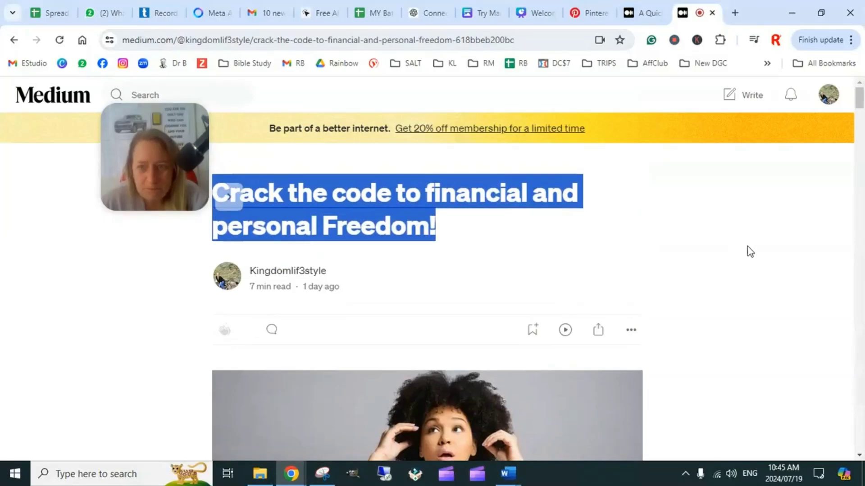
left_click(599, 333)
left_click(585, 216)
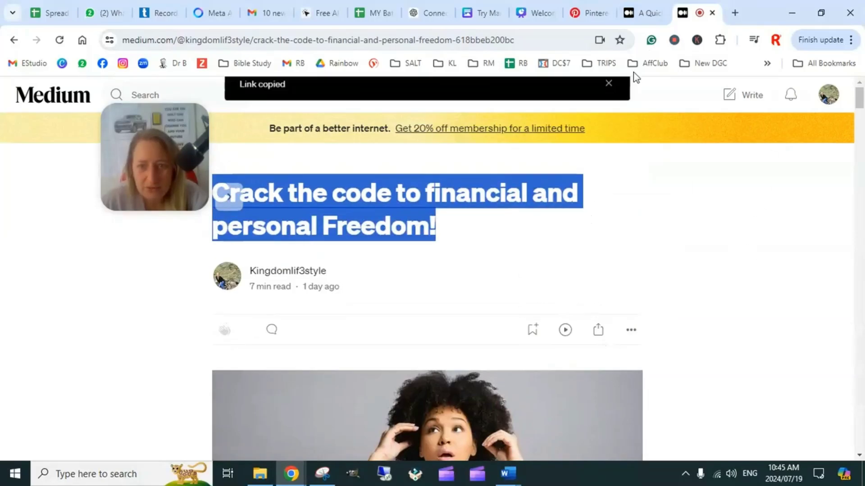
left_click(592, 12)
key("ctrl+v")
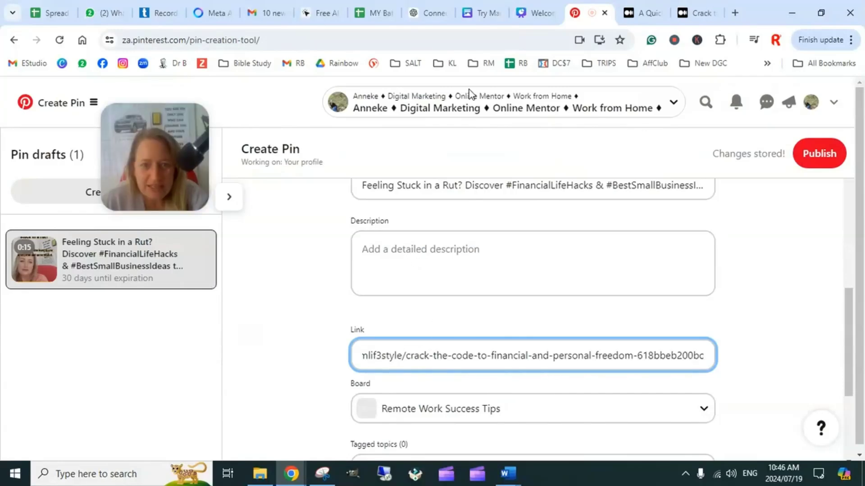
Switch to ChatGPT and submit the prompt "Create a description fro my Pinterest post from this title".
left_click(427, 13)
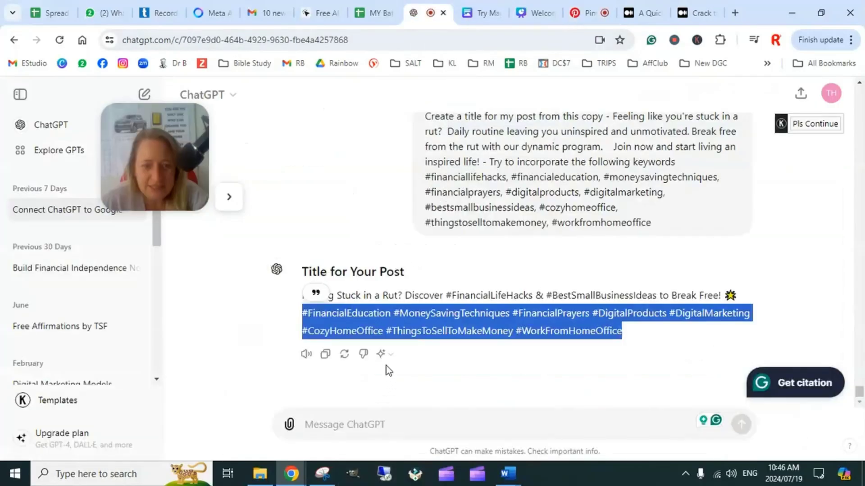
left_click(336, 424)
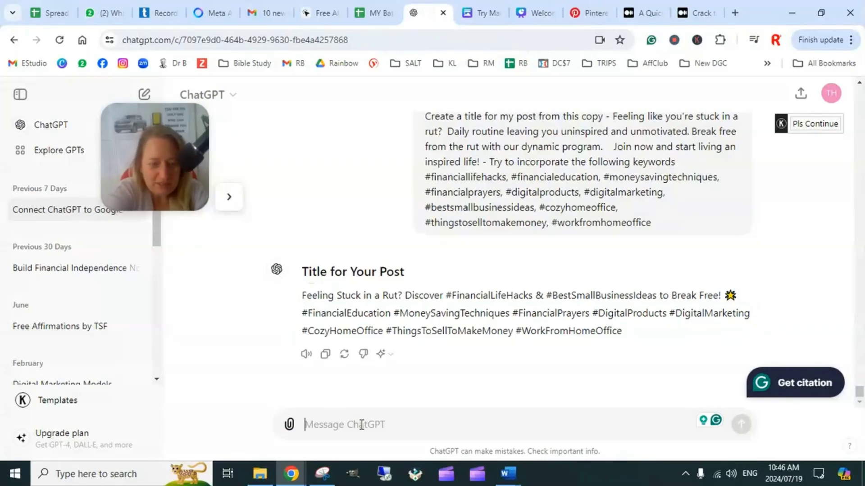
type("create a descr")
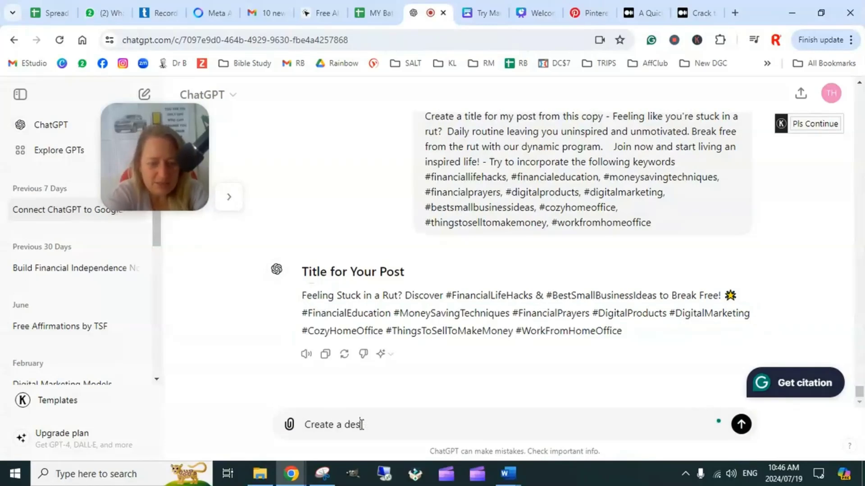
type("iption")
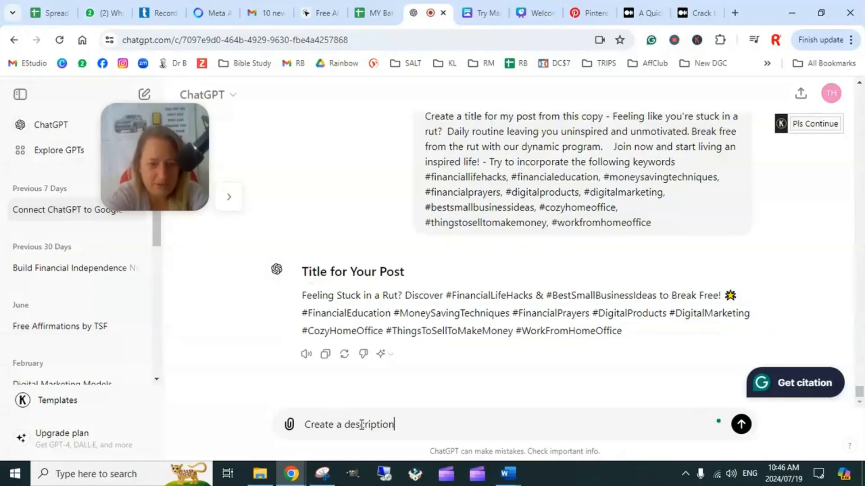
type(" fro my ")
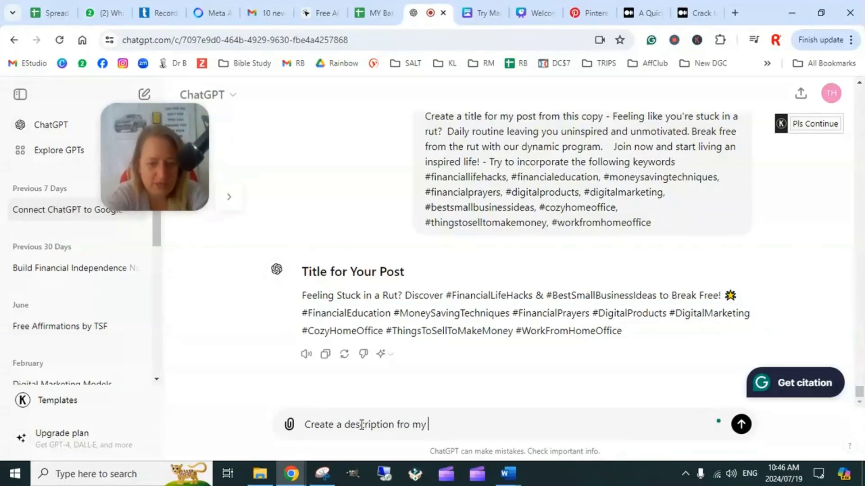
type("Pinterest ")
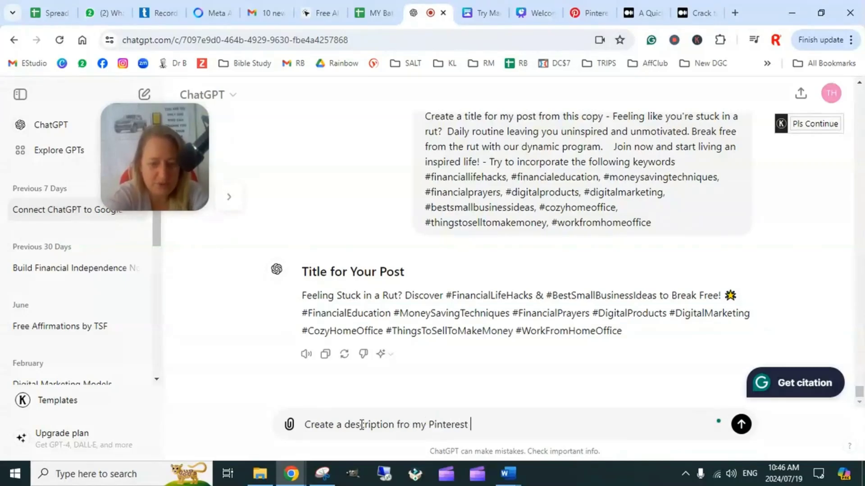
type("post f")
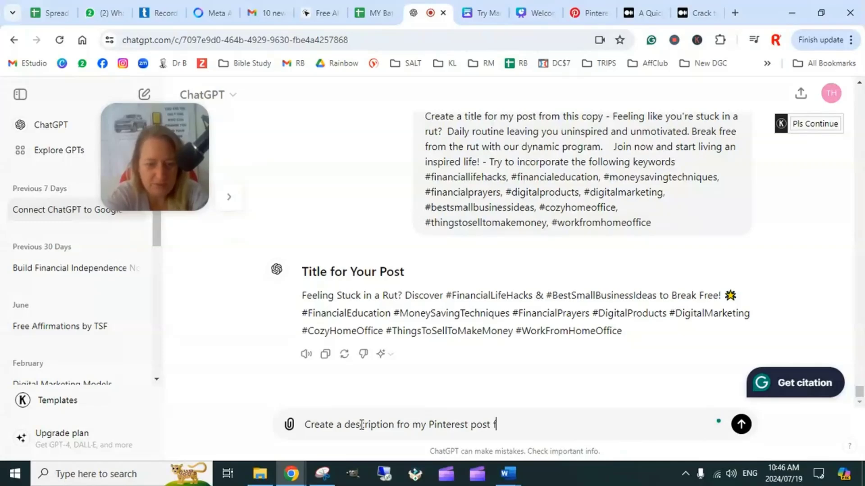
type("rom this title")
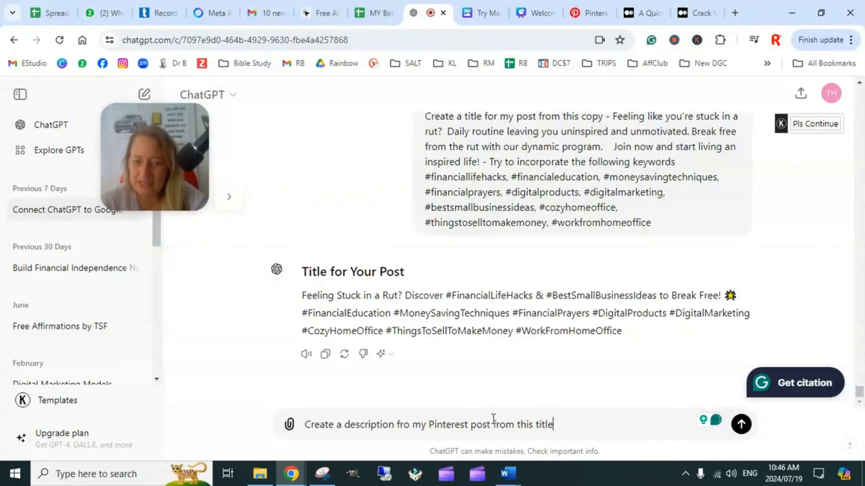
key("Return")
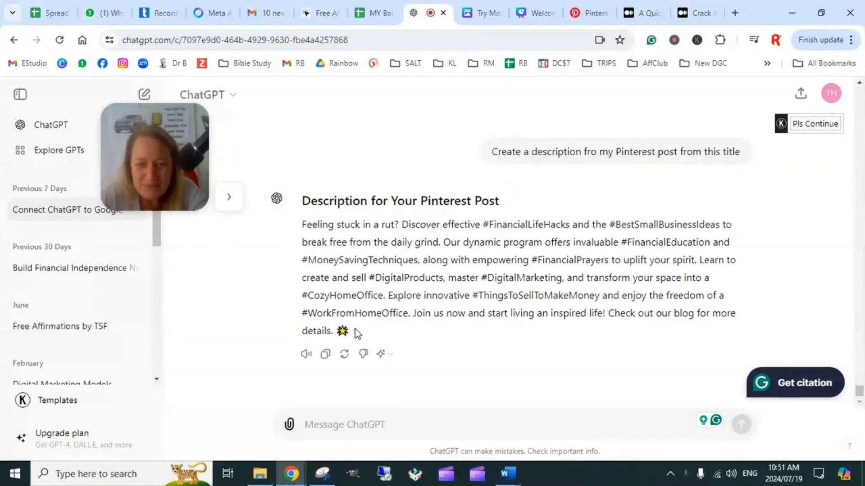
Copy the full generated Pinterest description, from "Feeling stuck in a rut?" through the closing emoji, into the Pin's description on Pinterest.
left_click_drag(355, 329, 300, 230)
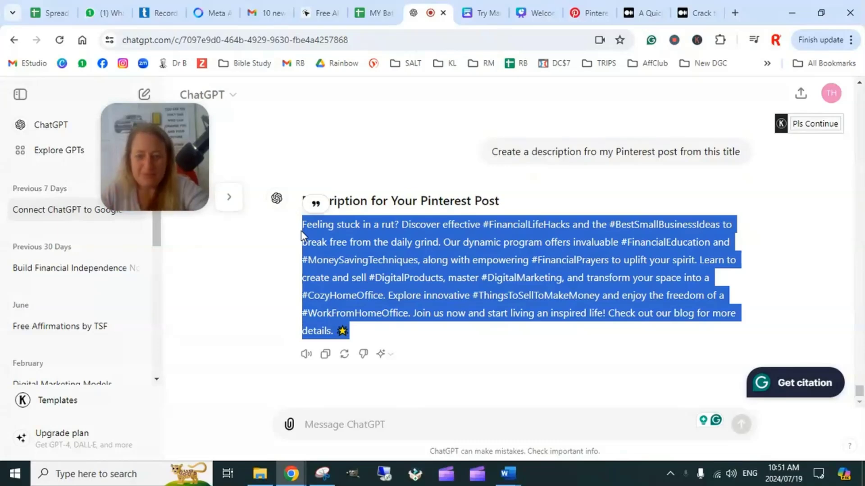
left_click(590, 11)
left_click(426, 265)
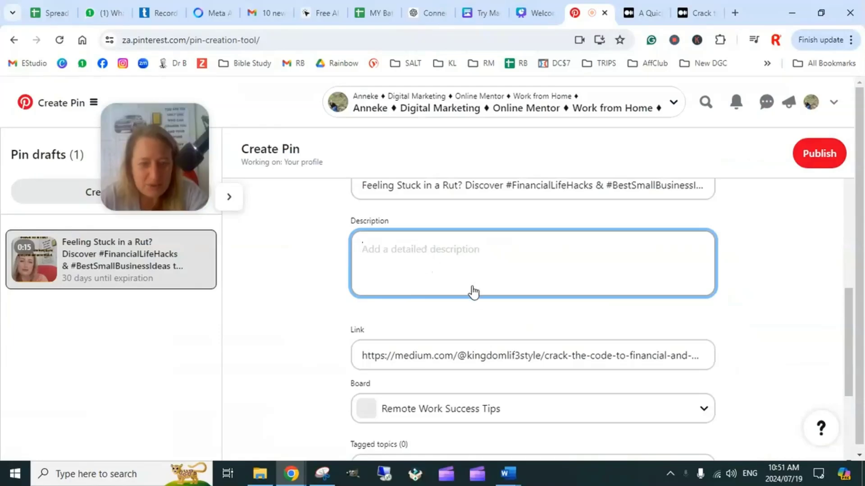
key("ctrl+v")
Enable publishing at a later date for the Pin and set the publishing date to 07/19/2024.
scroll(546, 305, "down", 5)
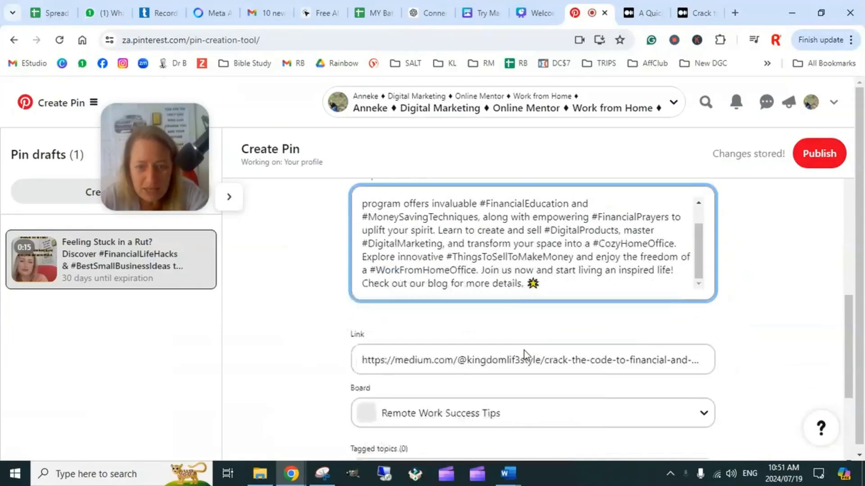
scroll(523, 350, "down", 2)
scroll(493, 333, "down", 2)
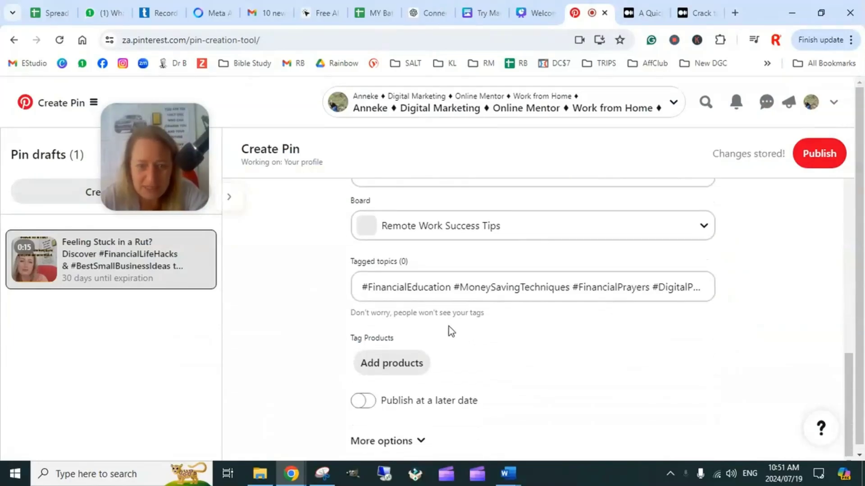
left_click(363, 396)
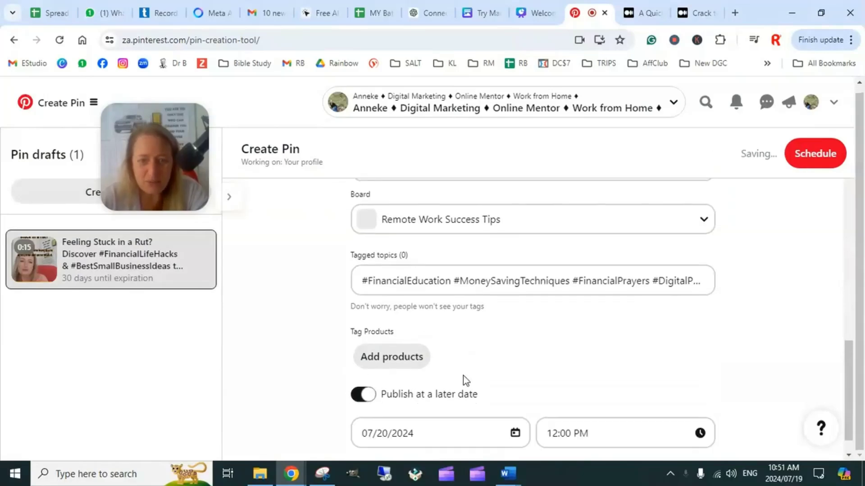
scroll(466, 380, "down", 1)
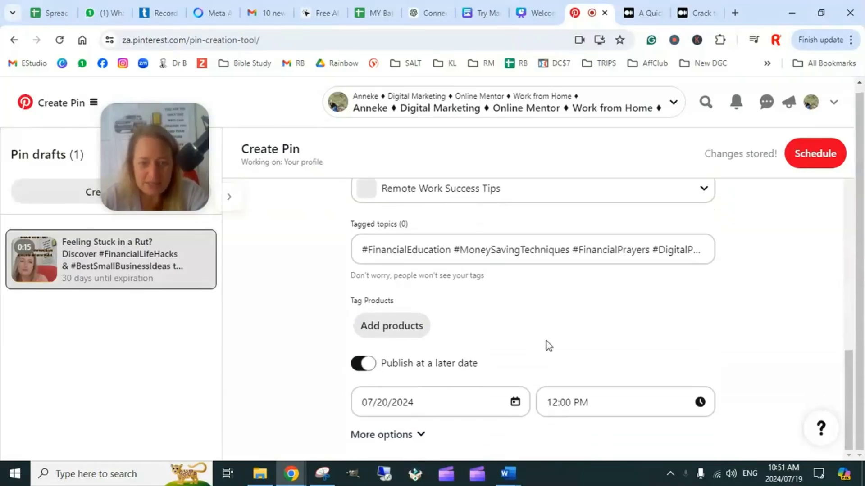
left_click(501, 400)
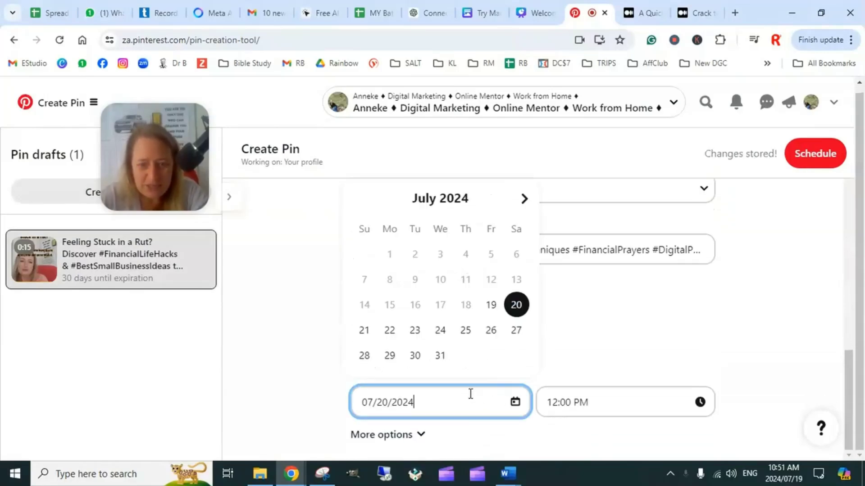
left_click(516, 307)
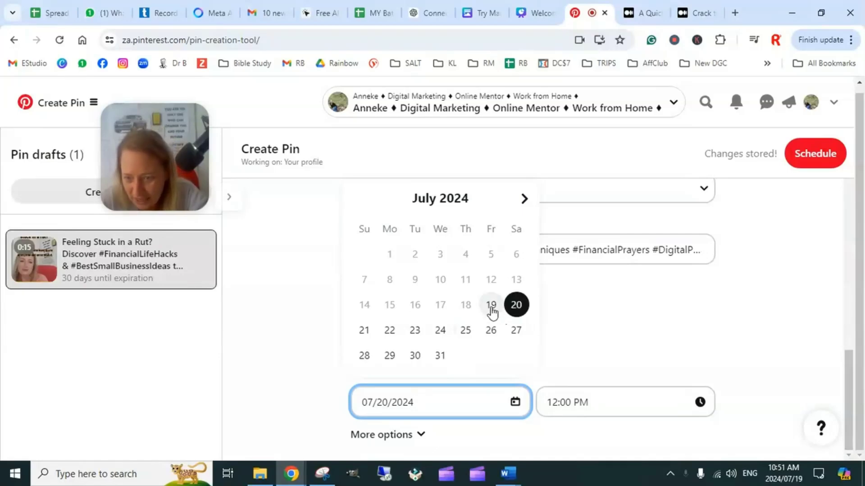
left_click(492, 308)
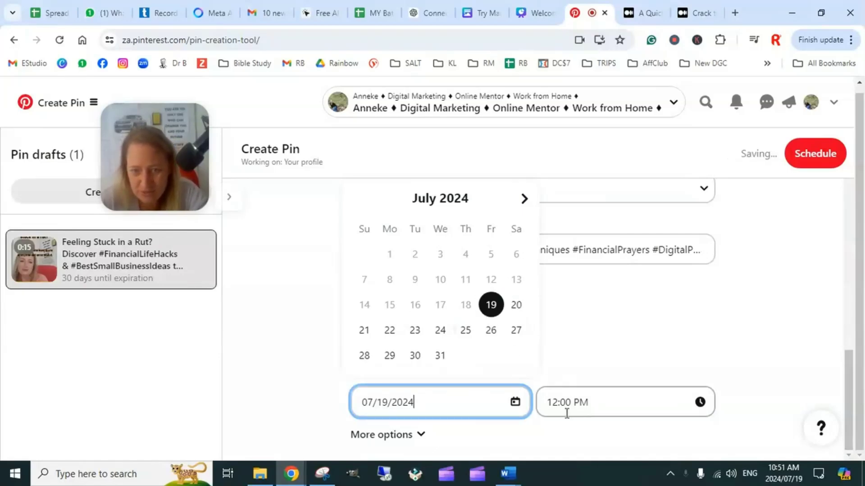
Set the Pin's publishing time to 03:00 PM and schedule the Pin.
left_click(555, 402)
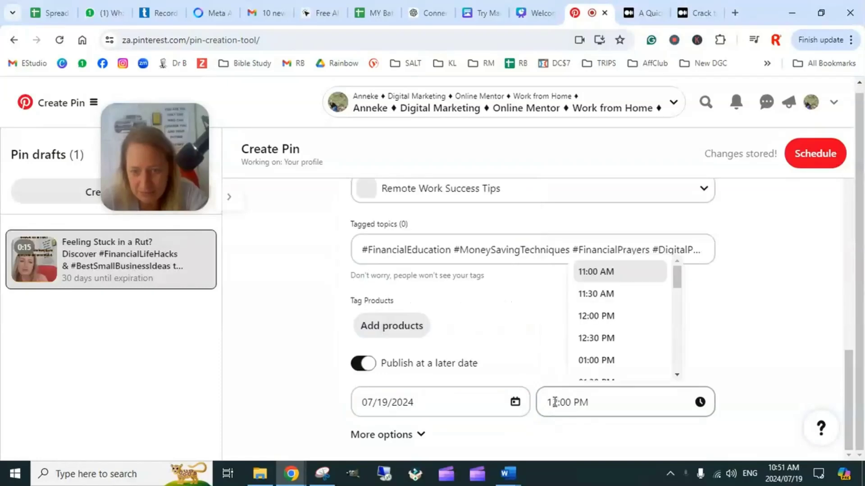
scroll(610, 347, "down", 7)
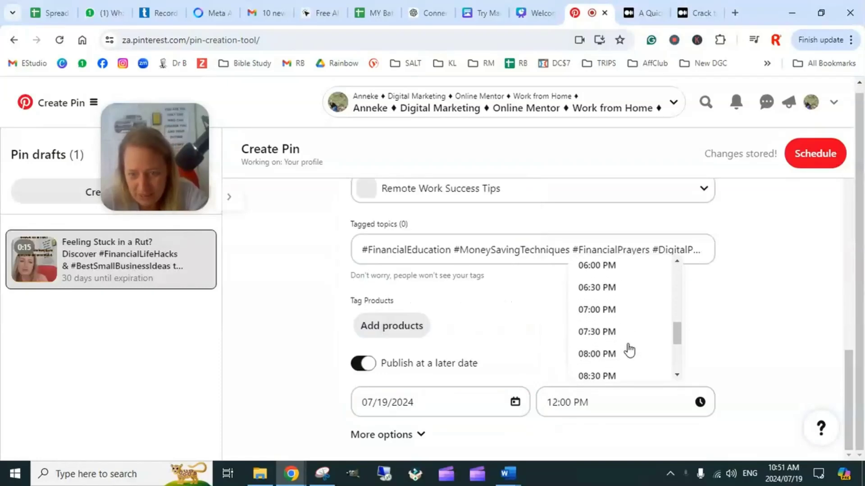
scroll(621, 351, "down", 3)
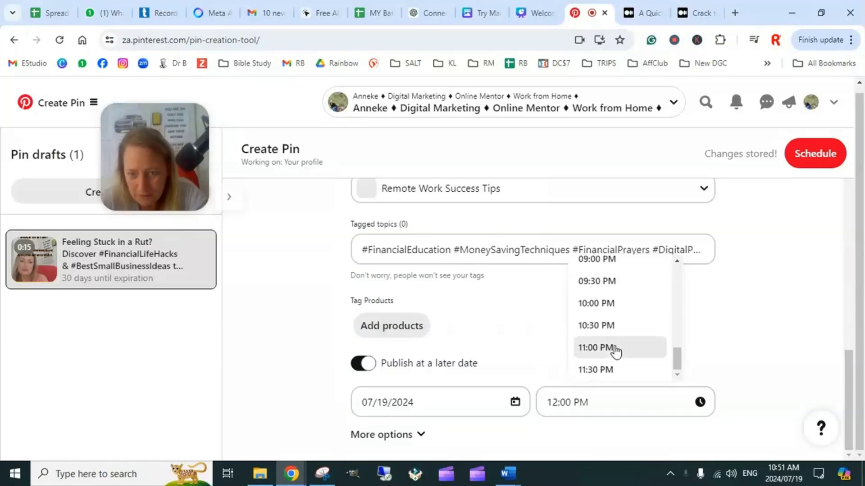
scroll(616, 341, "up", 2)
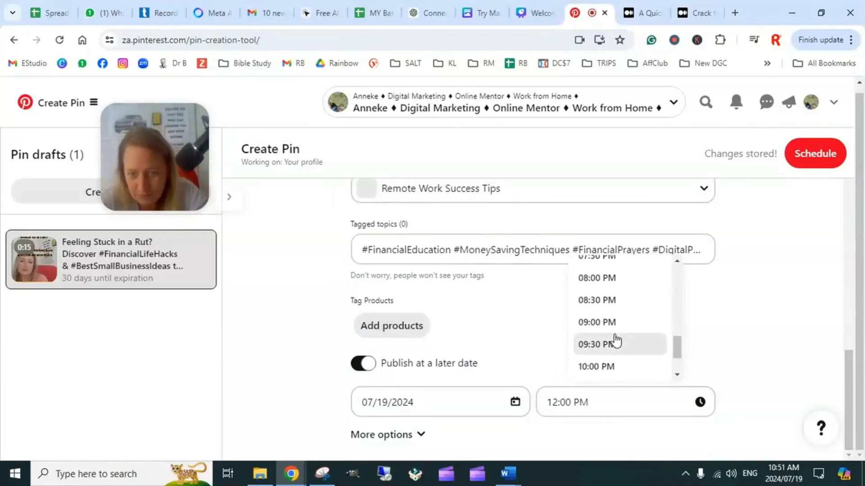
scroll(616, 341, "up", 6)
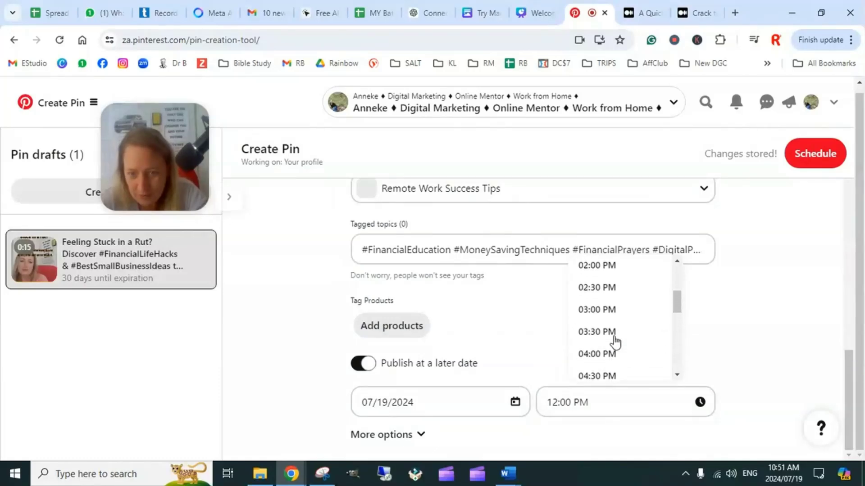
scroll(616, 341, "up", 4)
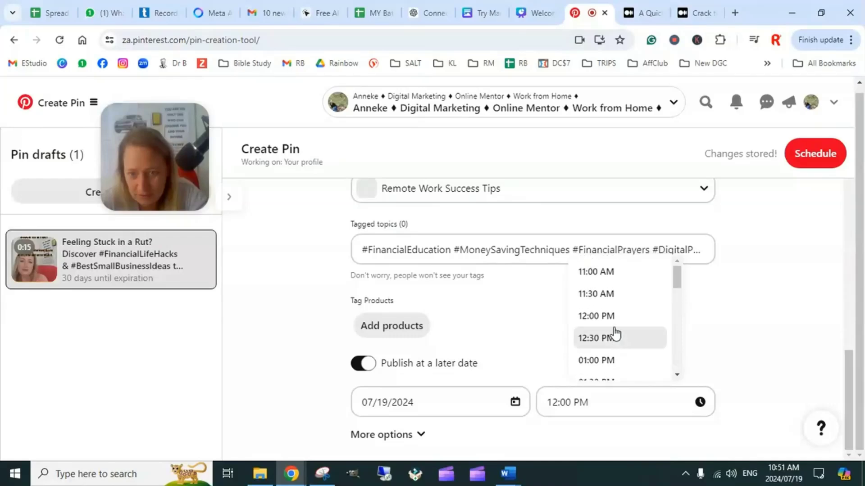
scroll(619, 344, "up", 3)
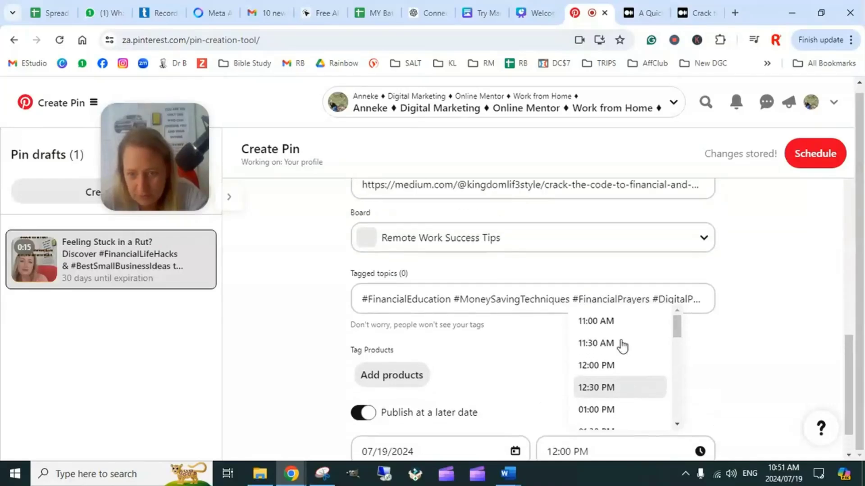
scroll(724, 373, "down", 1)
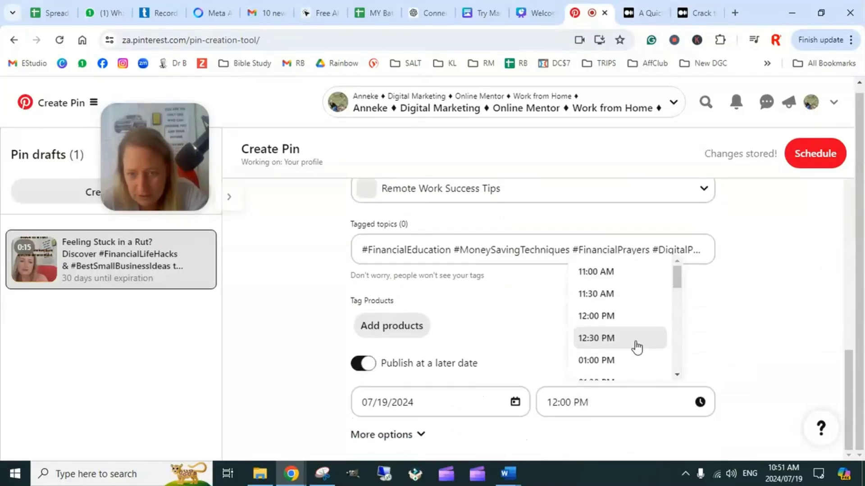
scroll(637, 346, "down", 3)
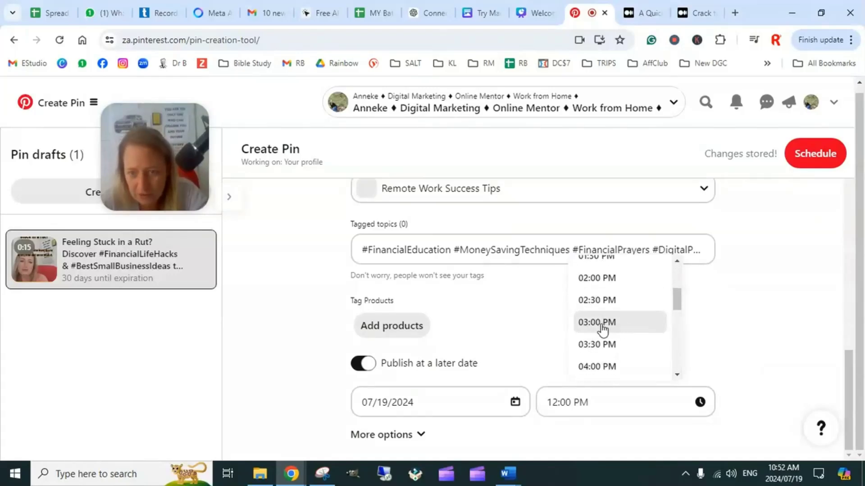
left_click(602, 330)
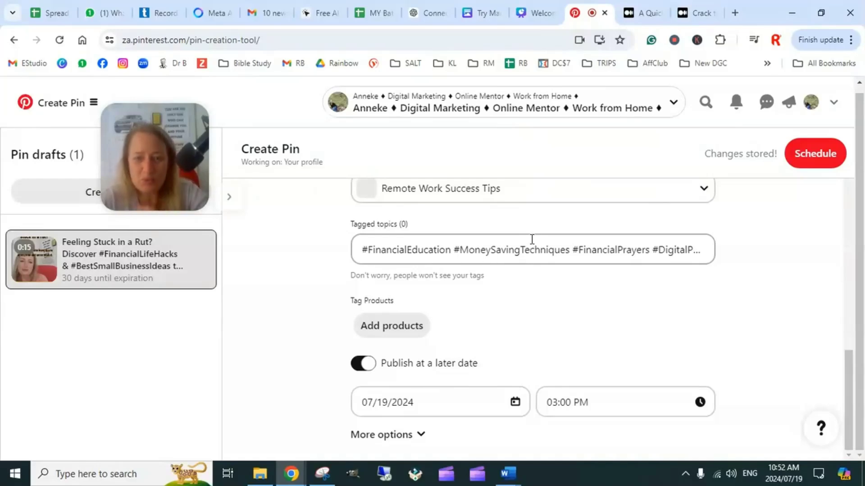
left_click(809, 161)
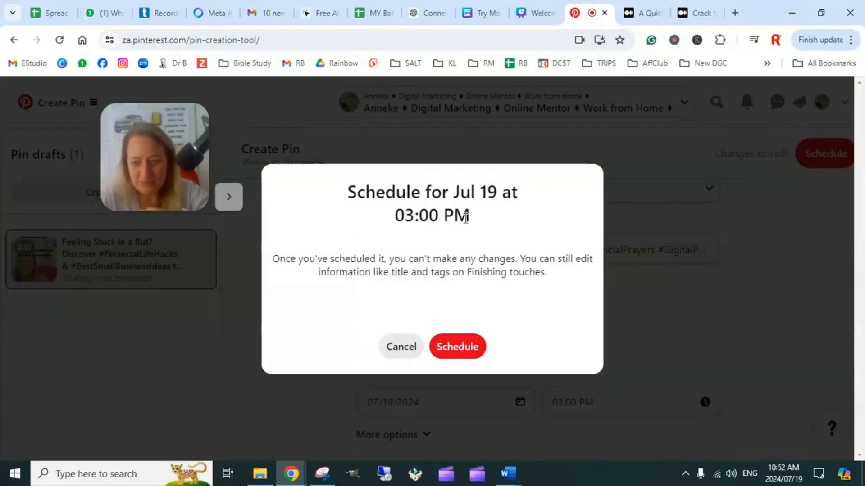
left_click(464, 354)
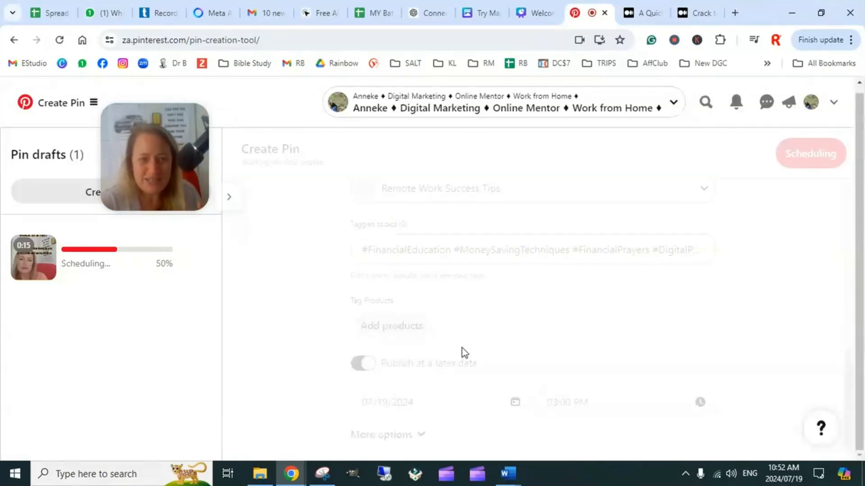
Switch to the content calendar spreadsheet and review the daily posting slots in Content Calendar Week 3.
left_click(372, 14)
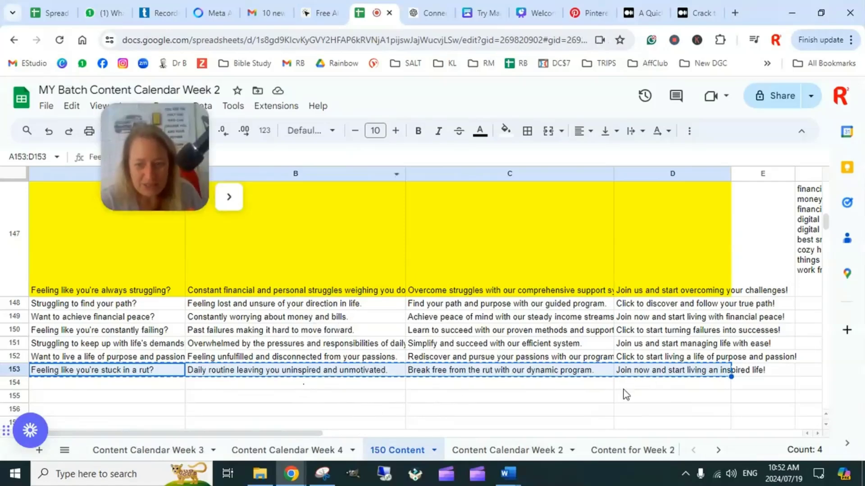
left_click(595, 398)
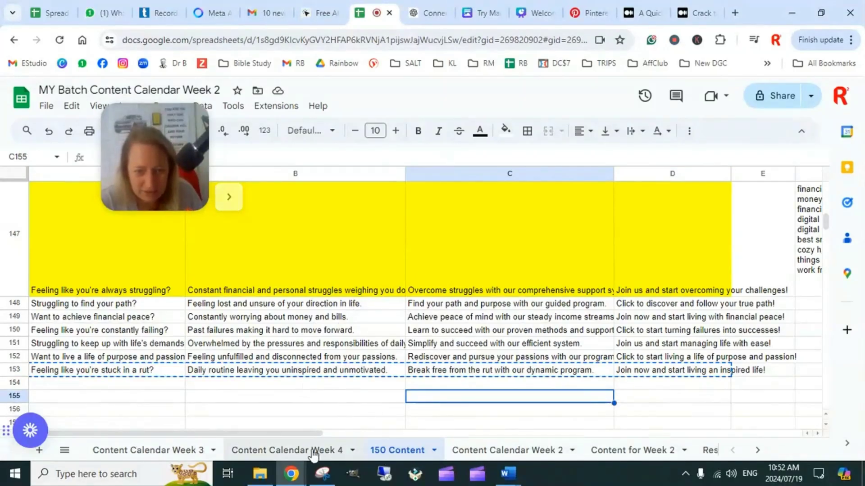
left_click(160, 460)
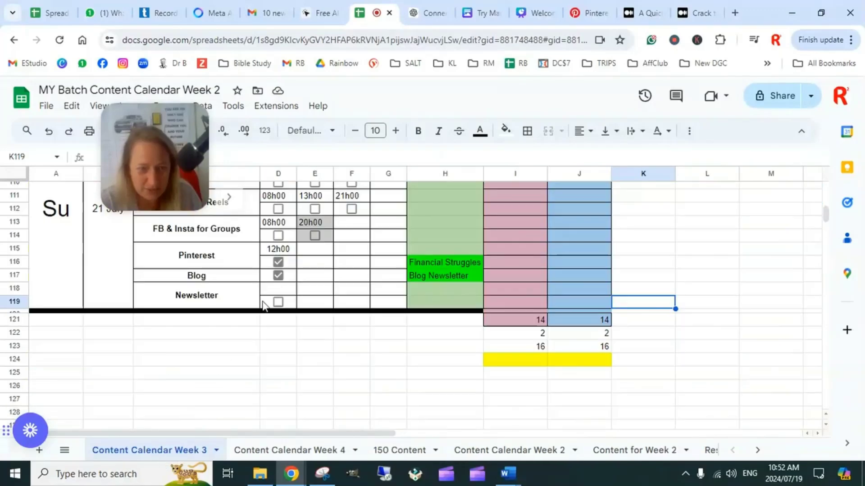
left_click(696, 263)
scroll(520, 321, "up", 8)
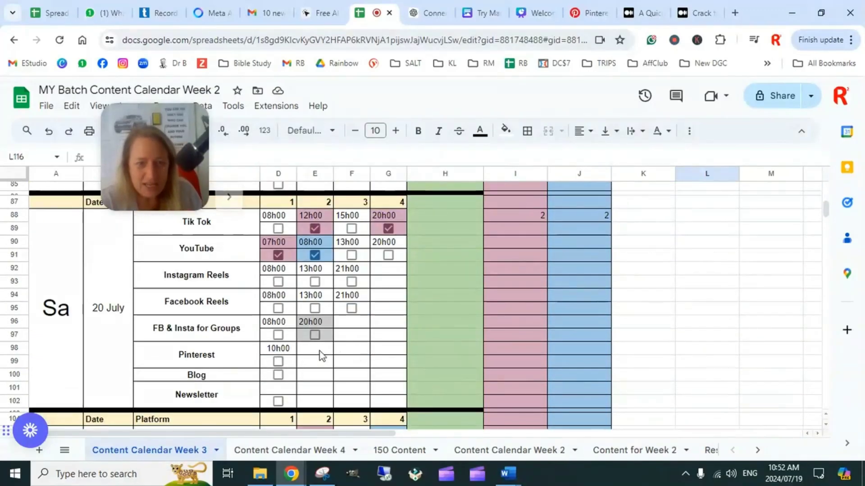
scroll(346, 356, "up", 2)
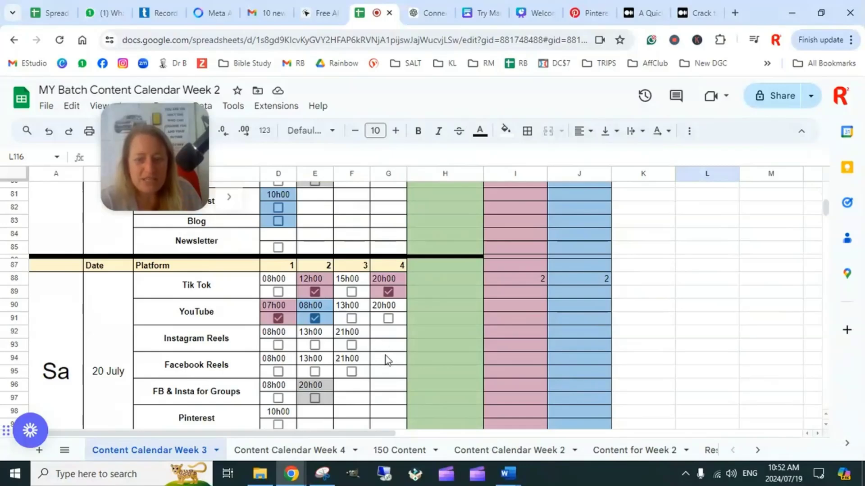
scroll(399, 360, "up", 7)
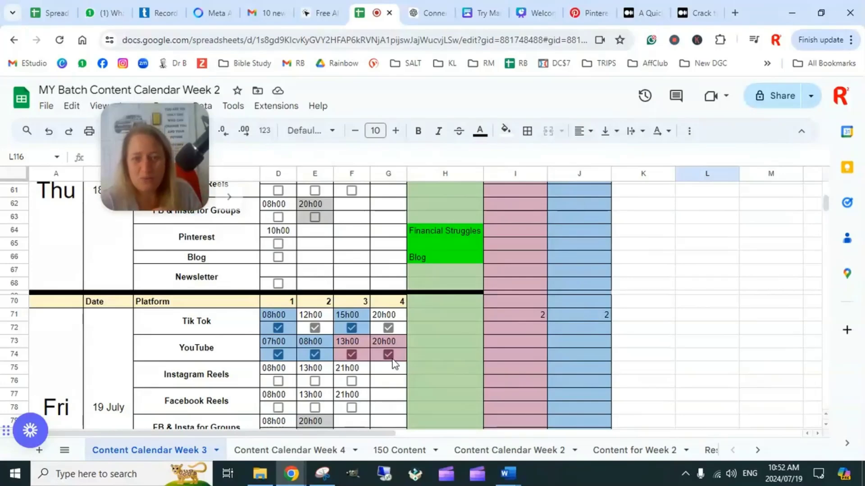
scroll(376, 363, "up", 2)
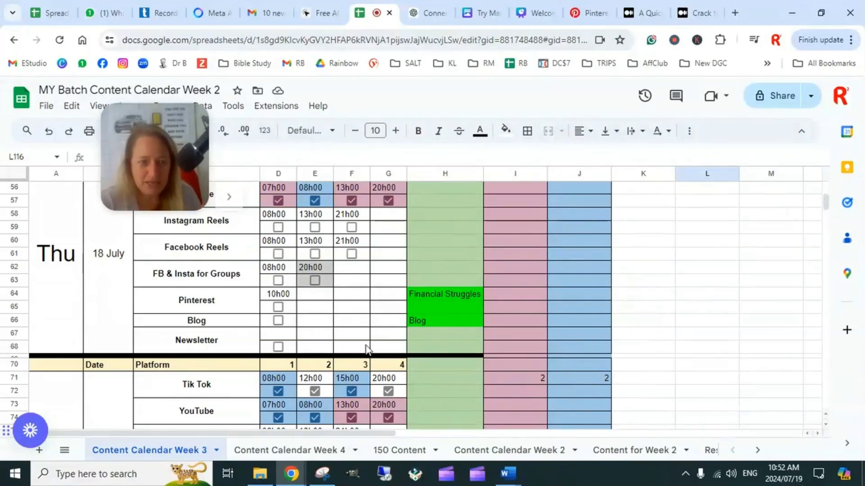
scroll(366, 345, "up", 2)
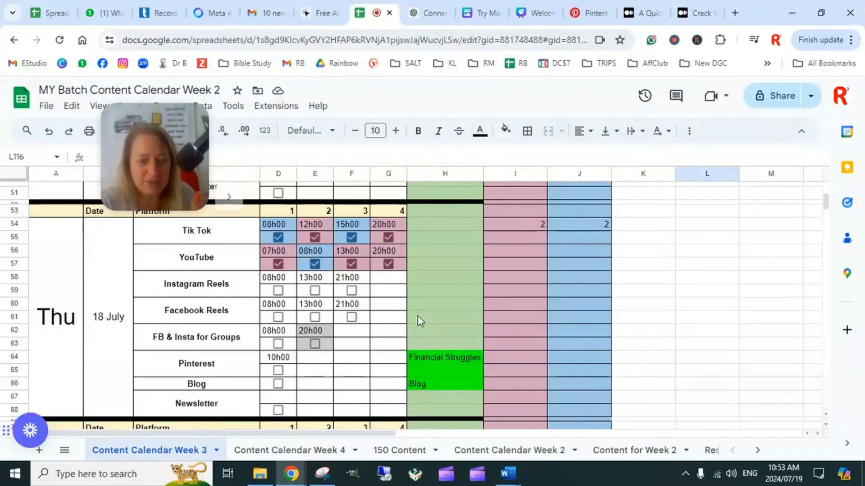
scroll(415, 307, "up", 3)
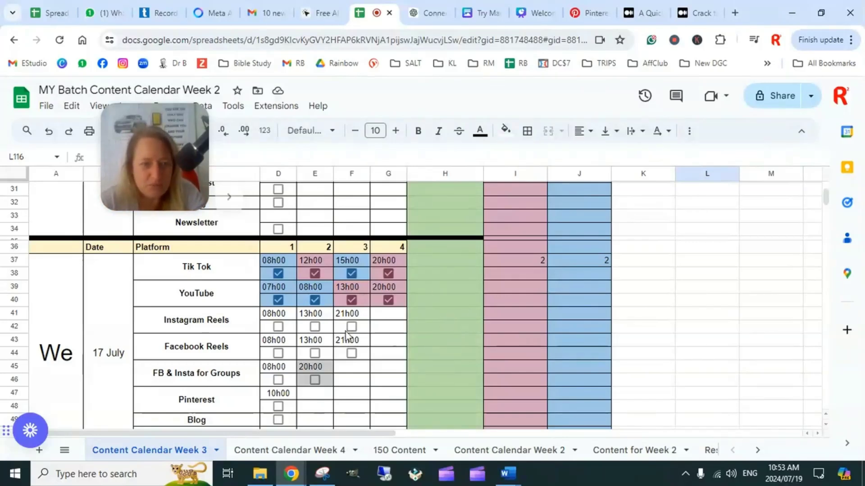
scroll(347, 332, "up", 3)
scroll(360, 329, "up", 3)
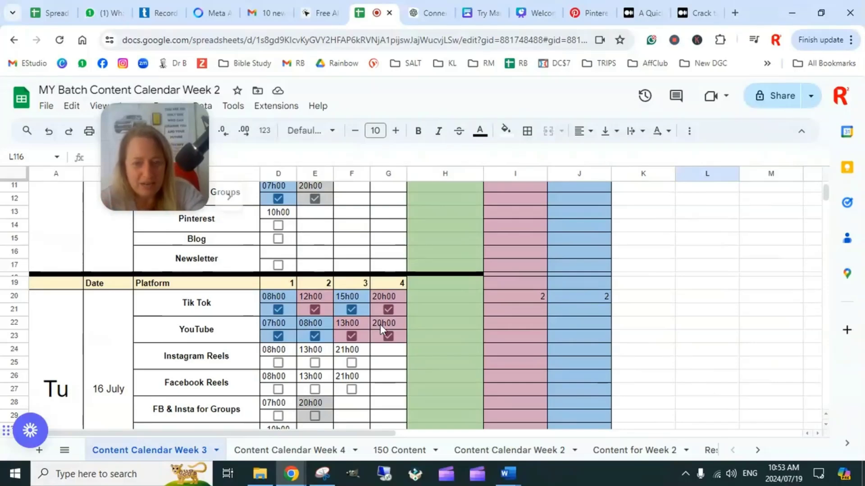
scroll(387, 337, "down", 15)
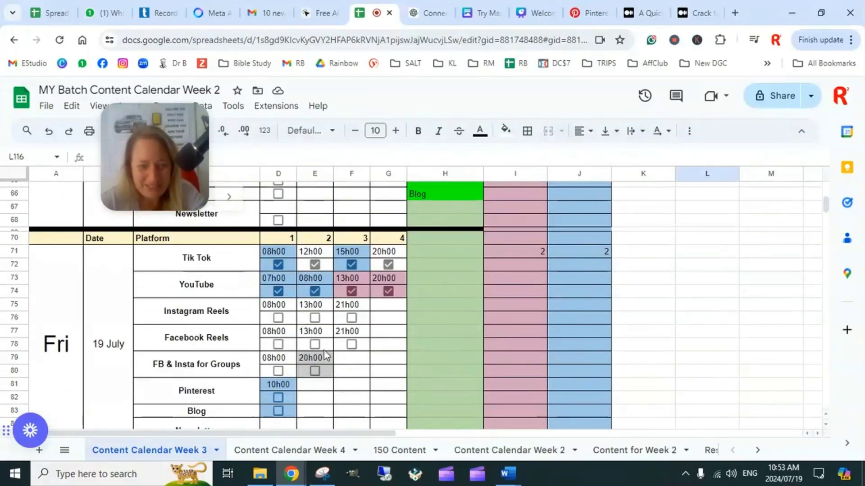
Set Friday 19 July's Pinterest posting time to 15h00 and tick that day's Pinterest and Blog checkboxes.
scroll(299, 333, "down", 2)
left_click(275, 321)
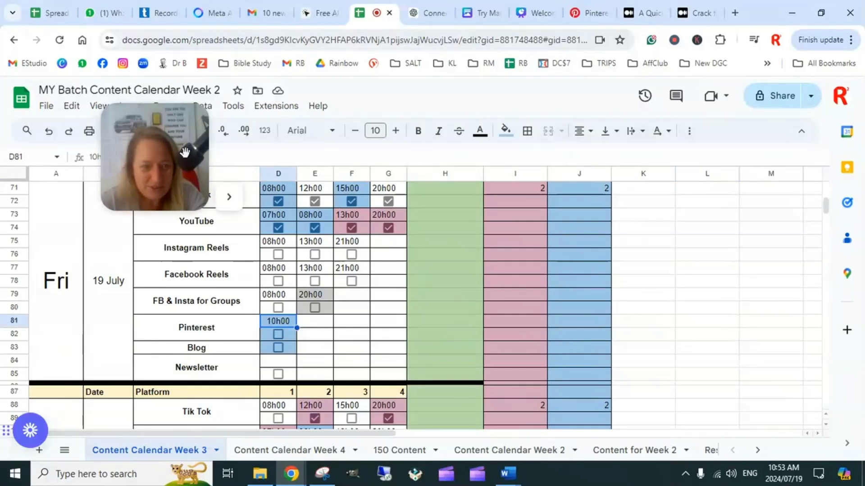
left_click_drag(198, 148, 686, 153)
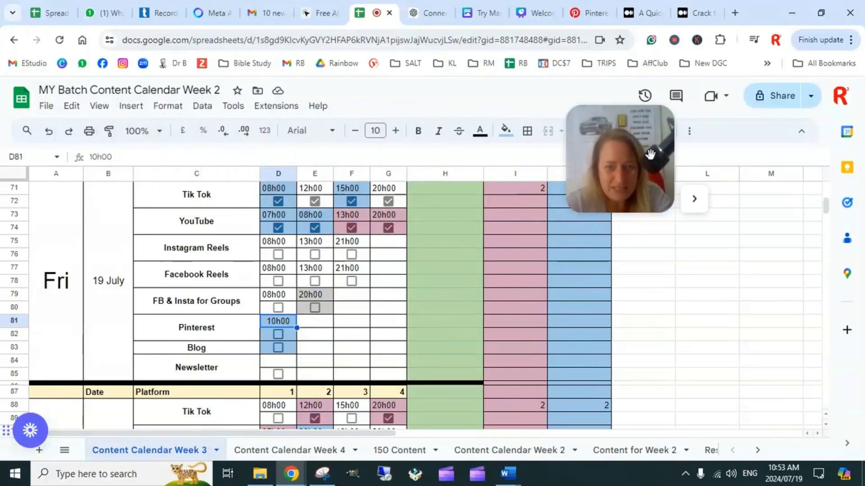
left_click(96, 156)
key("BackSpace")
type("5")
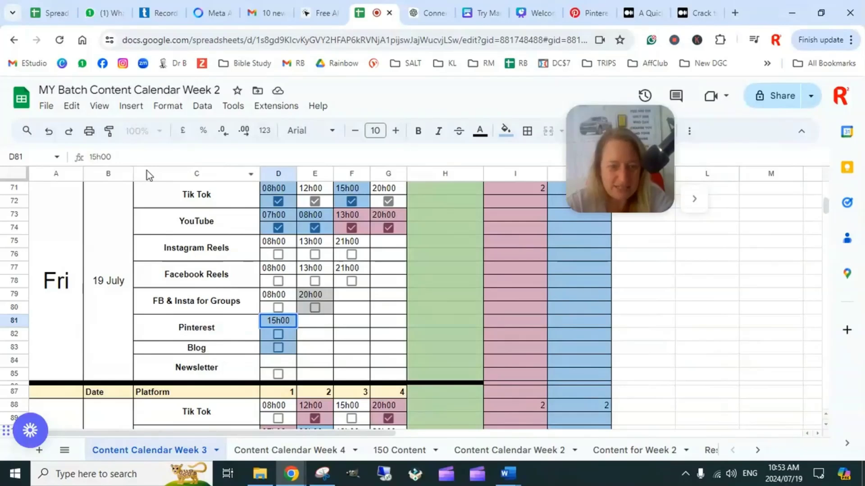
left_click(278, 333)
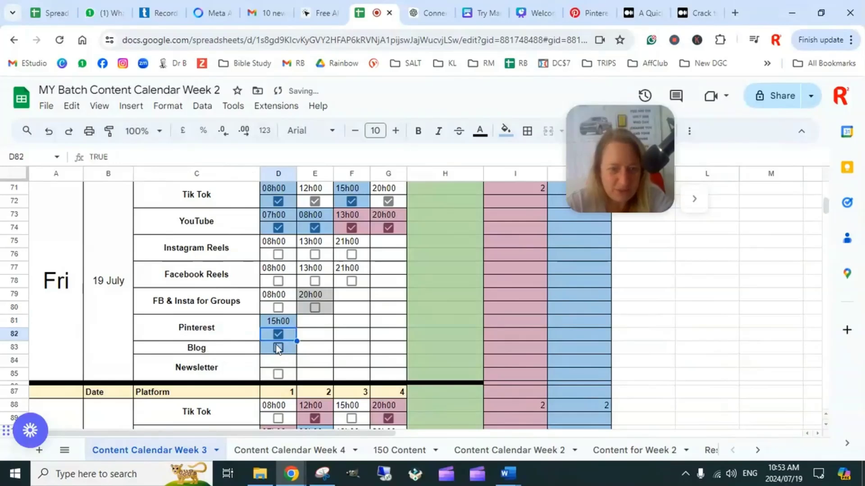
left_click(278, 347)
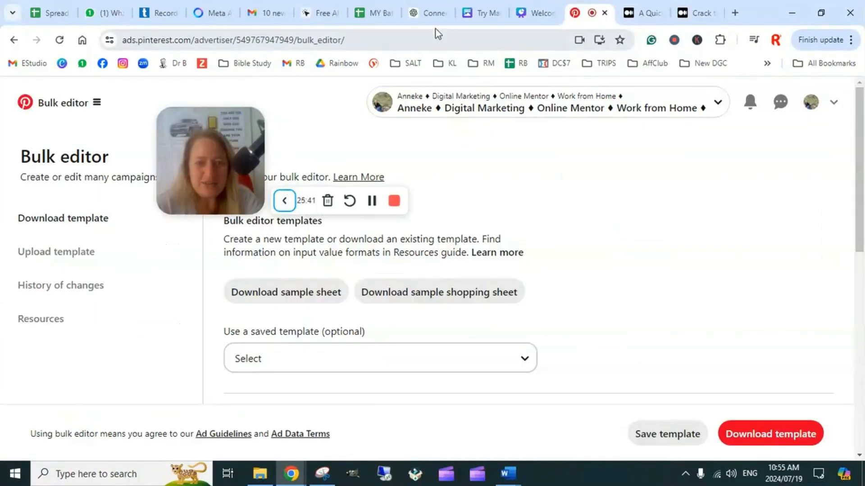
Switch to the Canva presentation and colour the "Build your blog and find roayalty free images to add" text red on the Day 17 page.
left_click(536, 15)
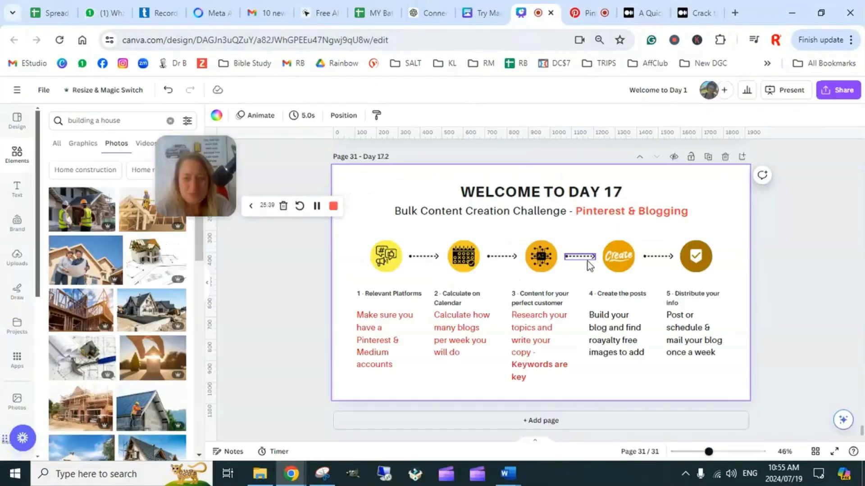
left_click(618, 336)
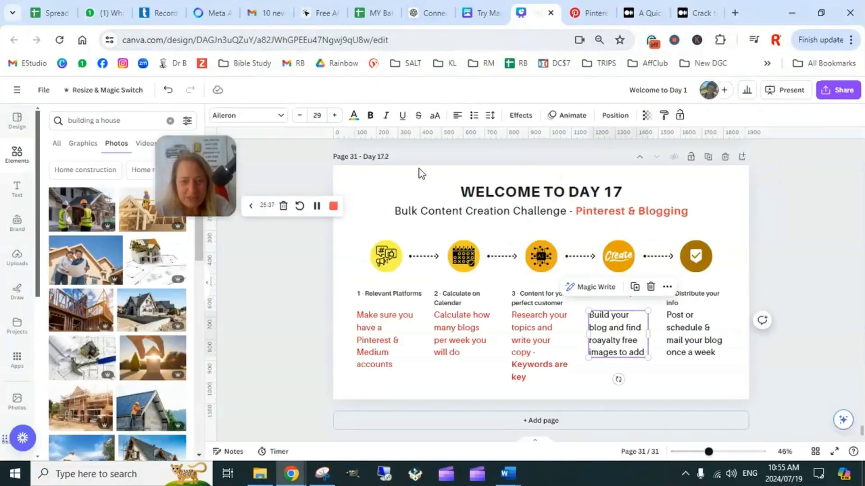
left_click(353, 122)
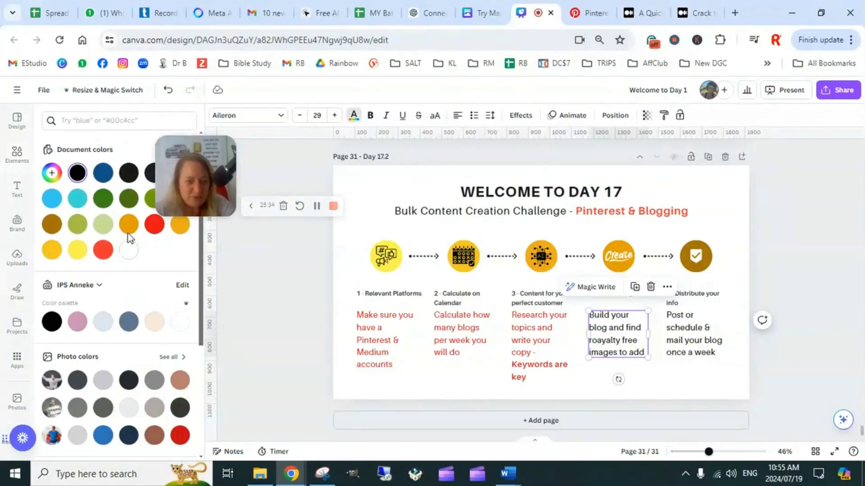
left_click(155, 223)
left_click(694, 334)
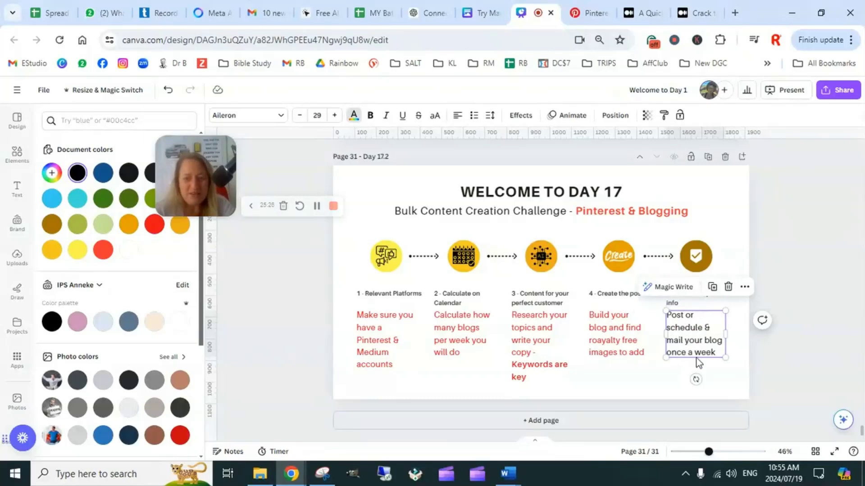
key("Escape")
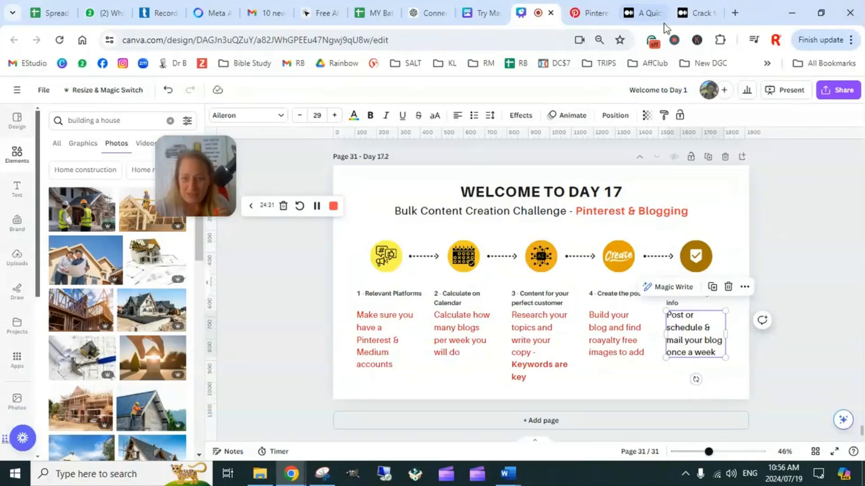
Switch to Medium's quick guide to monetization and rewind its embedded video to the beginning.
left_click(701, 17)
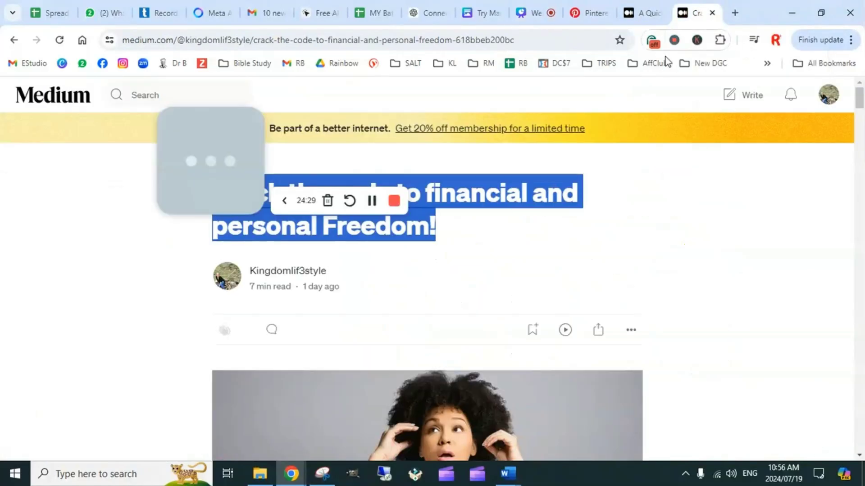
left_click(647, 13)
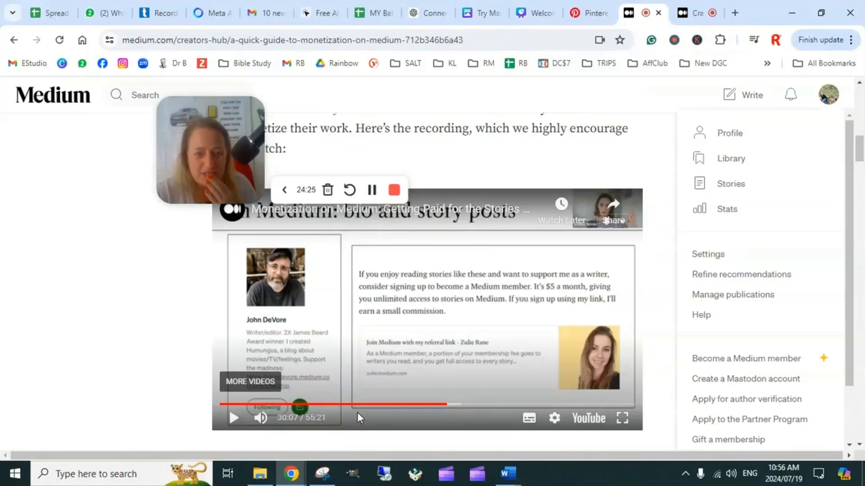
left_click(431, 405)
left_click_drag(422, 409, 201, 401)
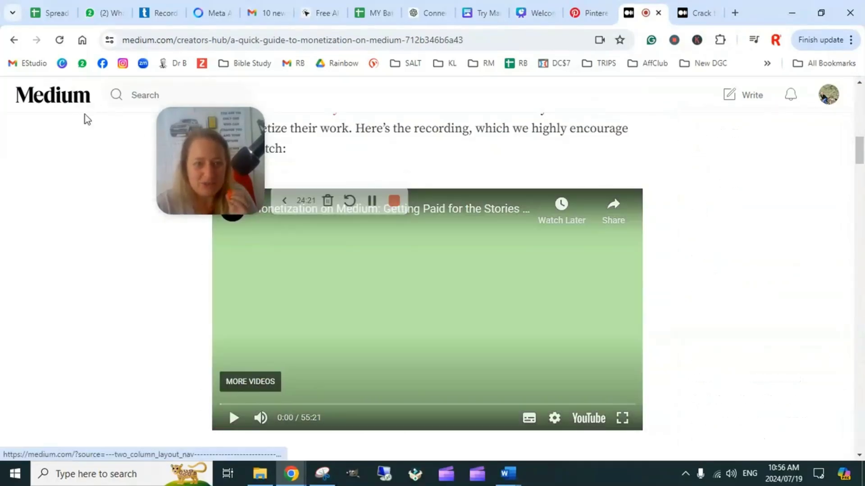